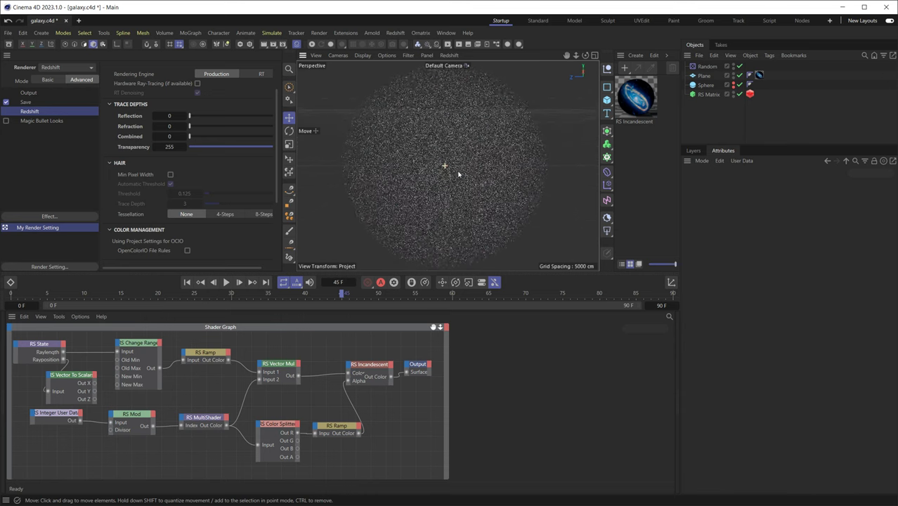
Inspect the RS Matrix, Plane and RS Object tag settings, ending on the Random effector's parameters
click(710, 94)
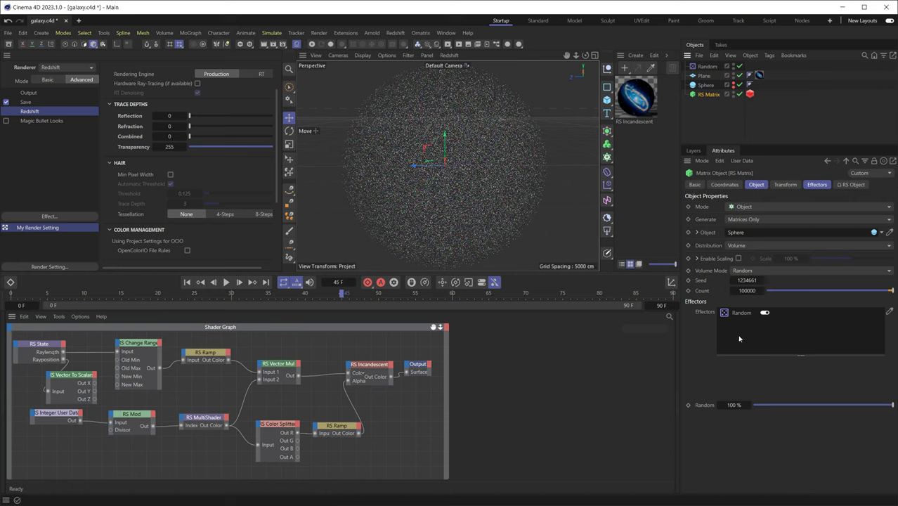
click(723, 115)
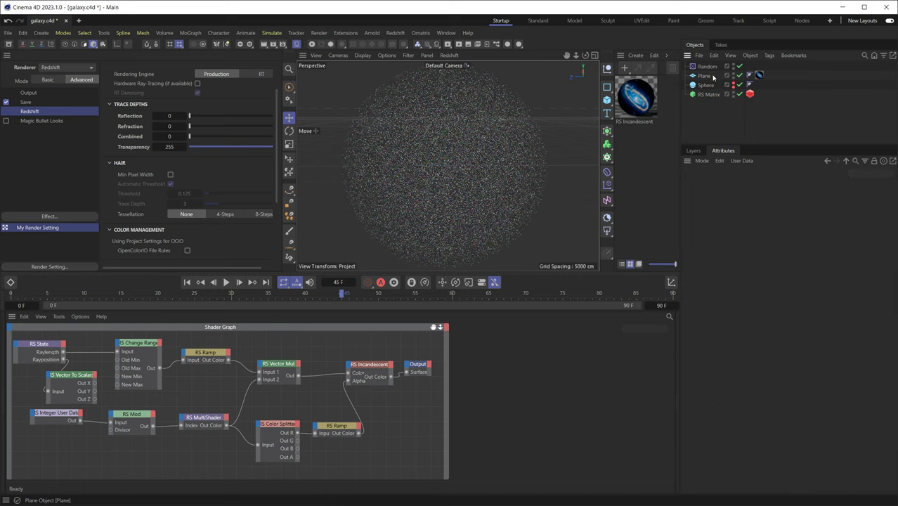
click(705, 76)
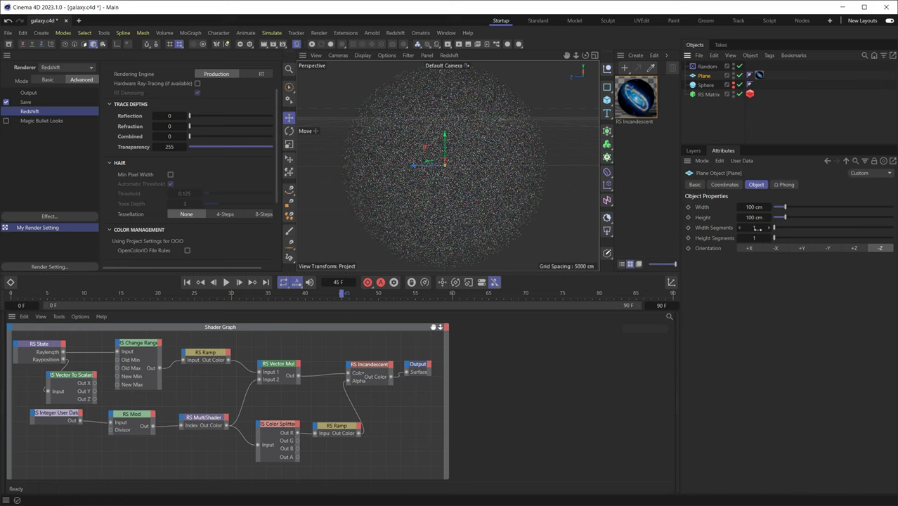
click(750, 93)
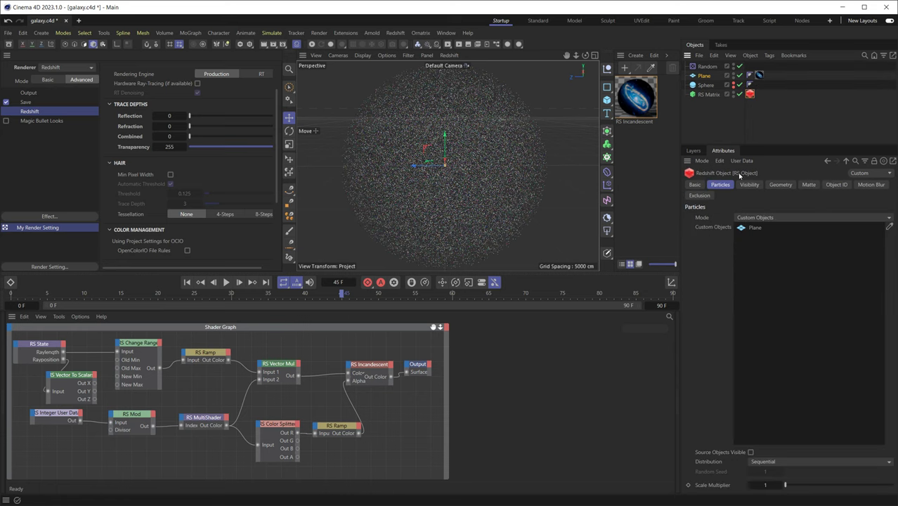
click(709, 95)
click(750, 94)
click(707, 66)
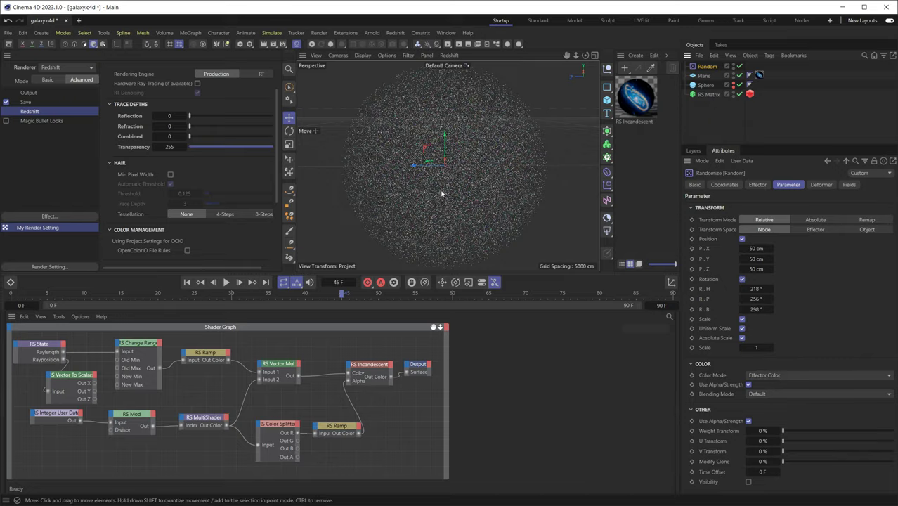
Zoom and orbit through the particle cloud, then show the RS MultiShader node's 17 shader slots
scroll(450, 183, up, 10)
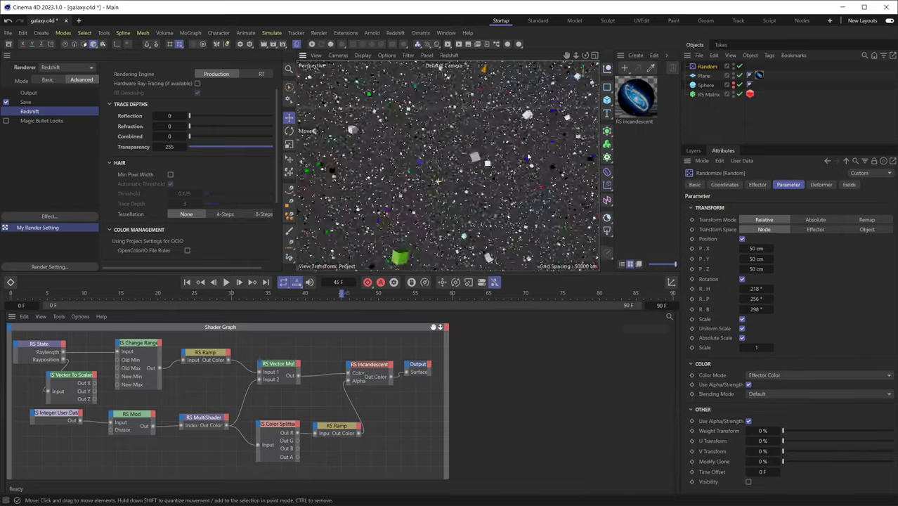
scroll(534, 155, up, 10)
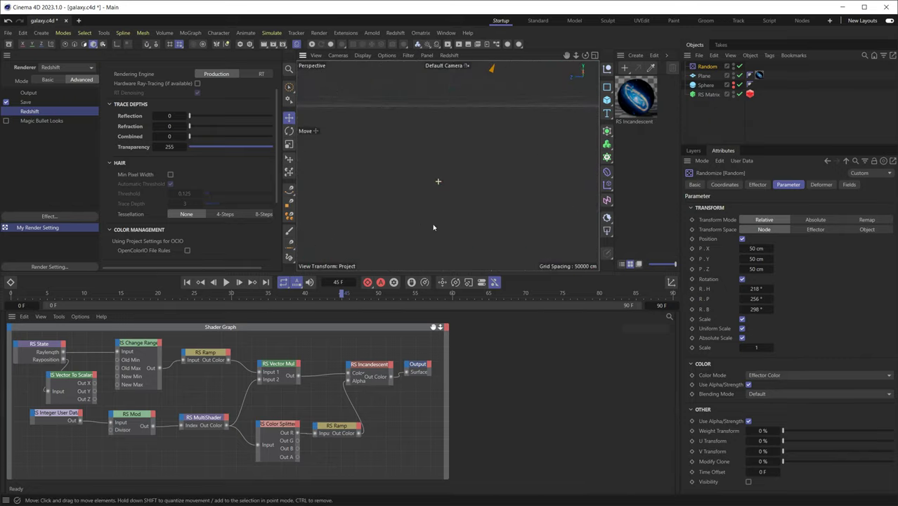
scroll(421, 227, down, 10)
scroll(435, 223, up, 10)
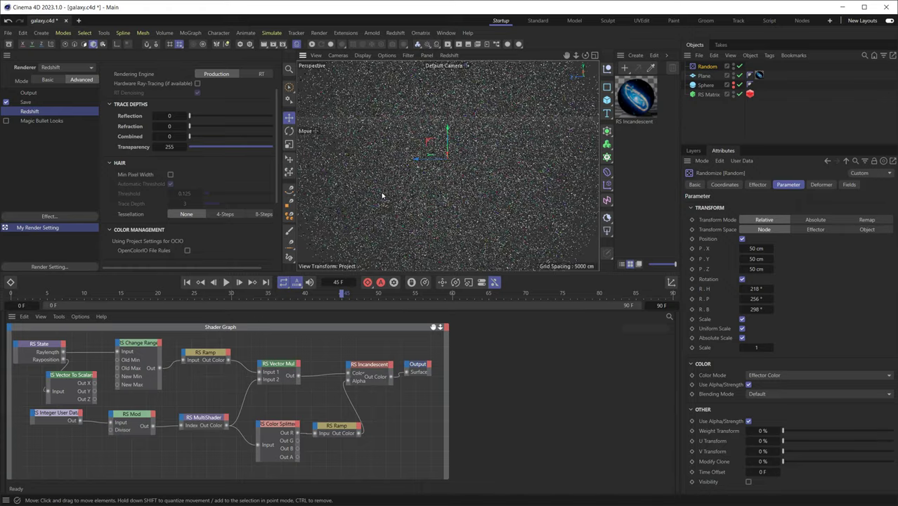
alt+drag(383, 195, 428, 176)
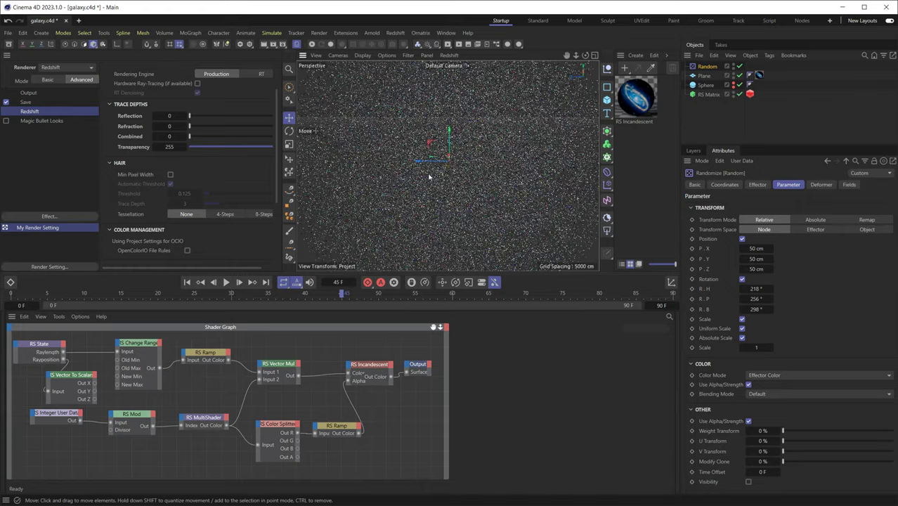
scroll(427, 176, up, 5)
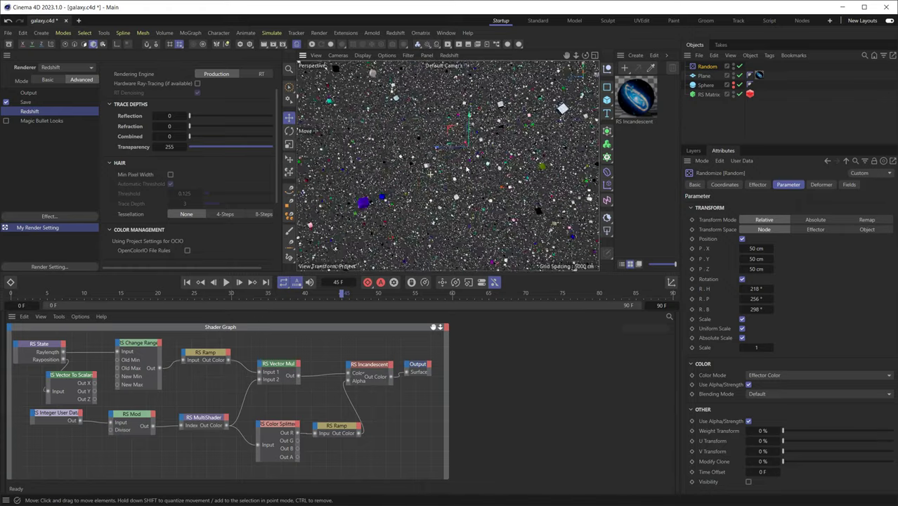
scroll(469, 168, down, 6)
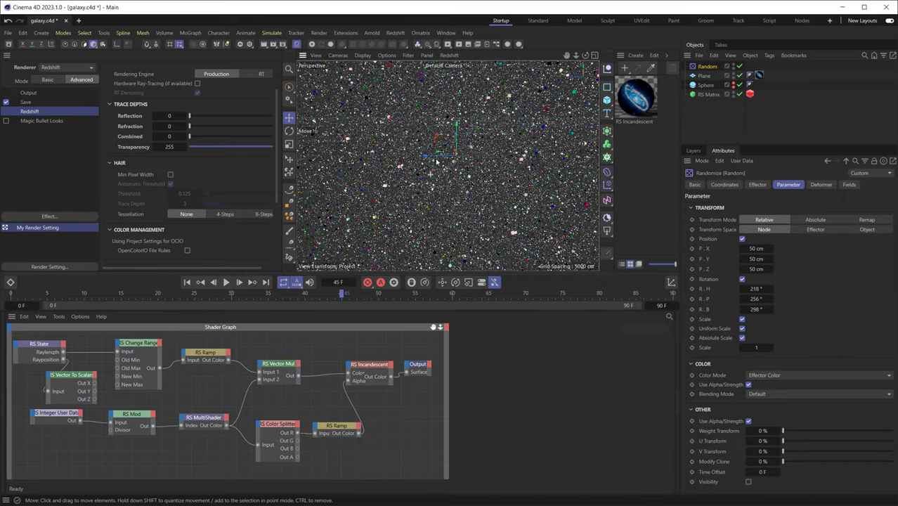
middle_drag(209, 395, 250, 388)
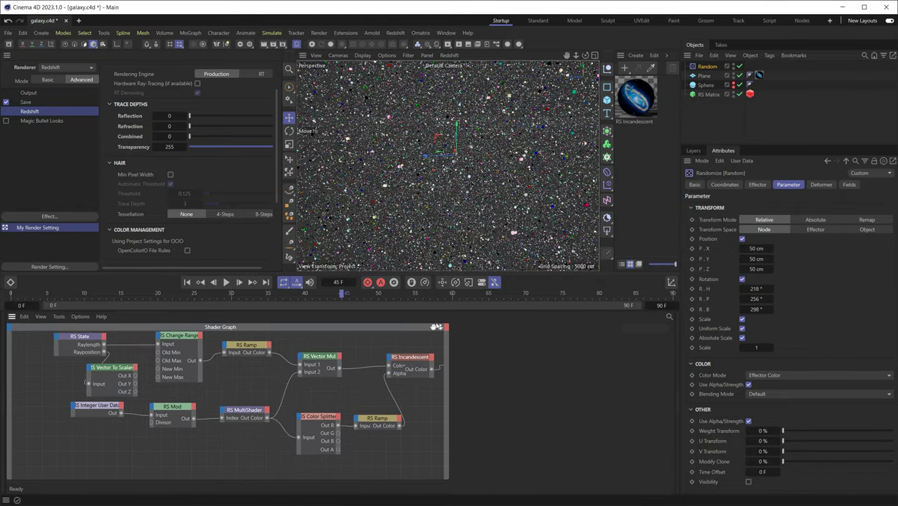
click(247, 414)
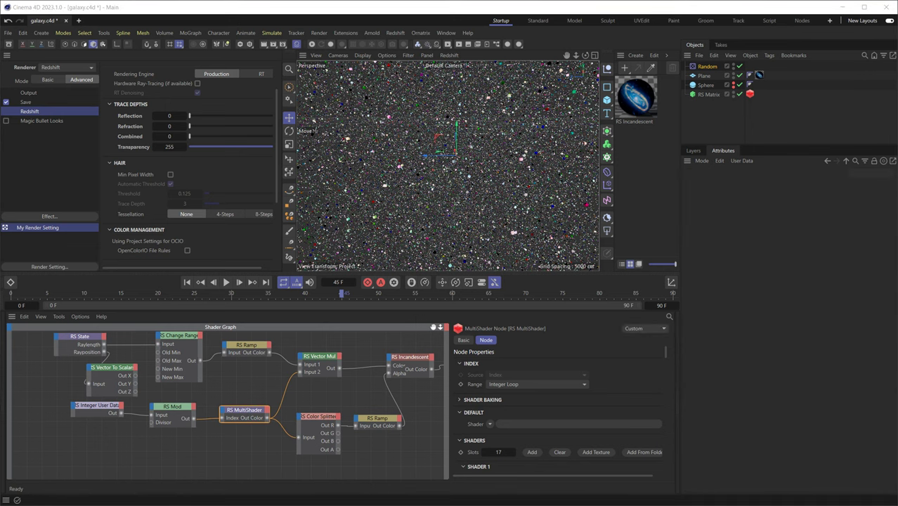
Preview the ssc2004 whirlpool galaxy image from Explorer, then exit the viewer and return to Cinema 4D
key(alt+Tab)
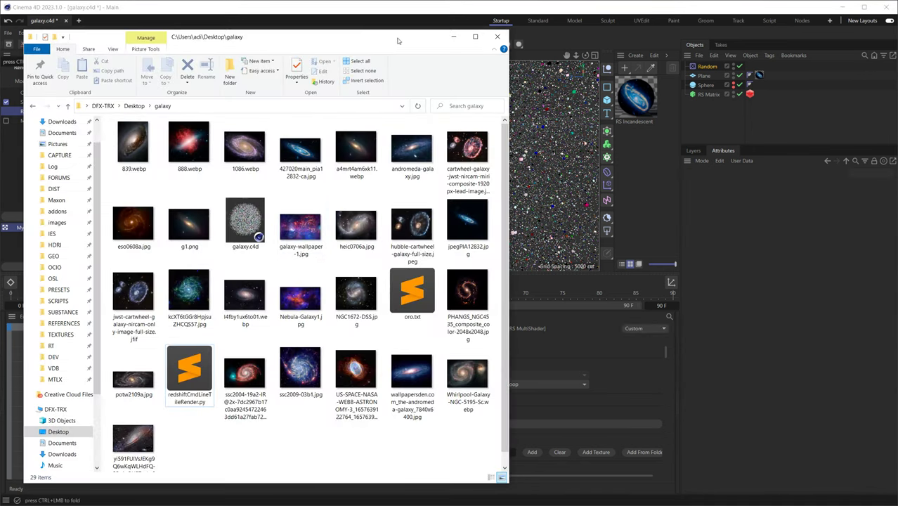
drag(413, 38, 667, 49)
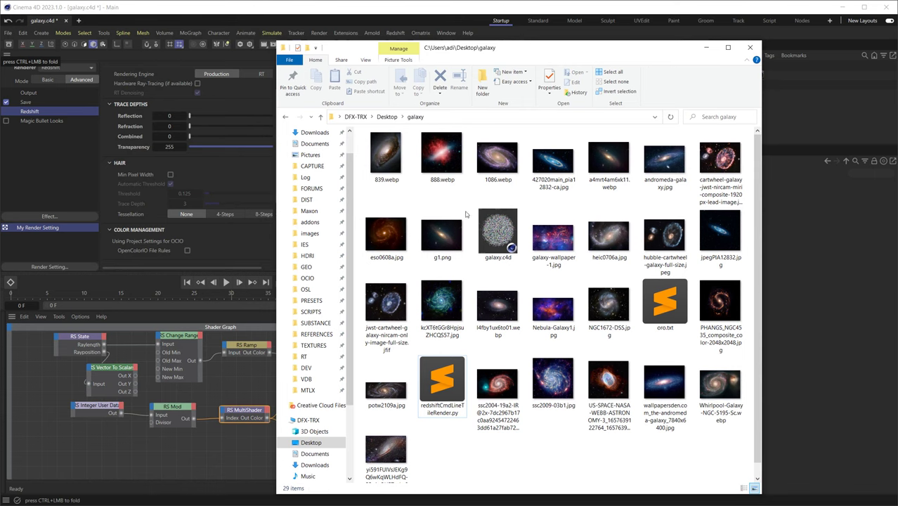
click(492, 385)
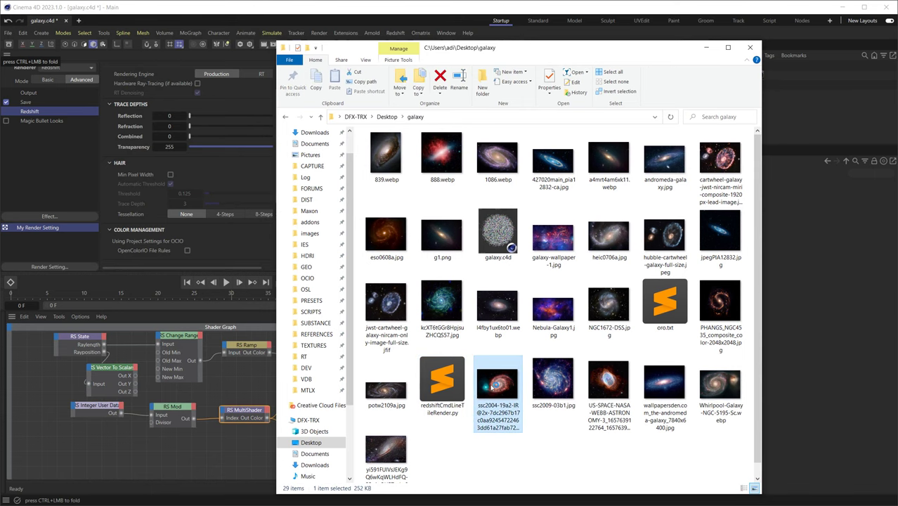
double_click(493, 374)
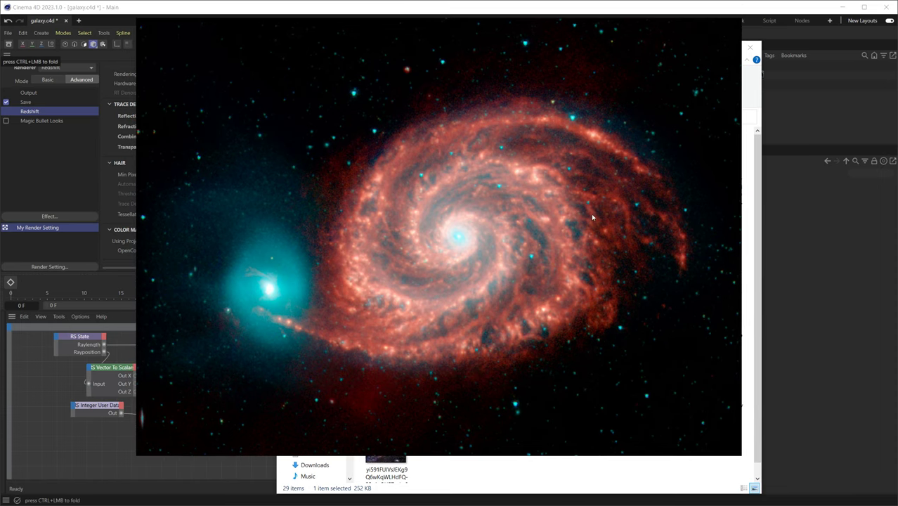
right_click(565, 199)
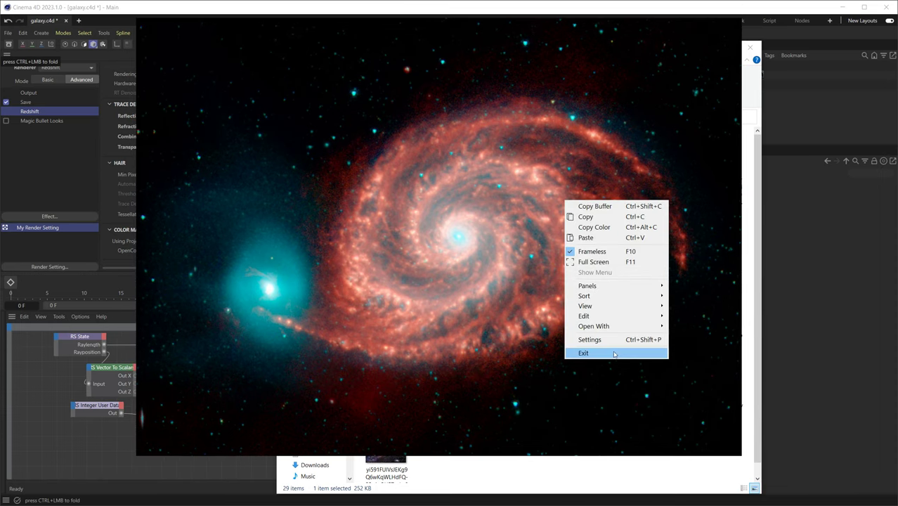
click(590, 352)
click(226, 466)
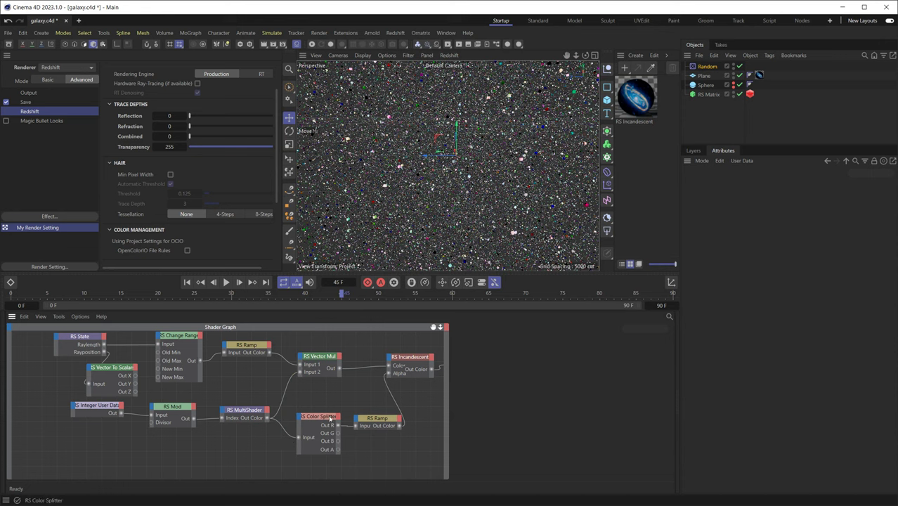
Nudge the Color Splitter and Integer User Data nodes, then check RS Mod's Divisor and MultiShader's slots
drag(316, 426, 326, 416)
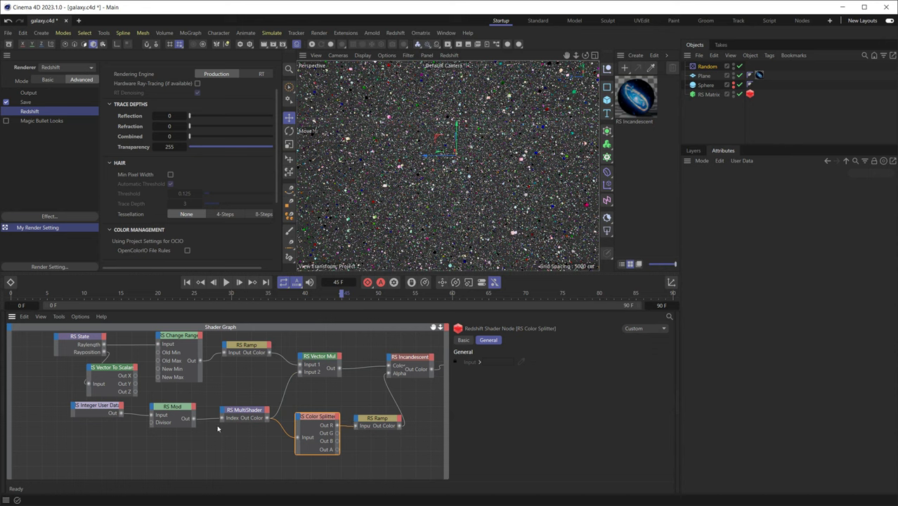
drag(106, 414, 99, 411)
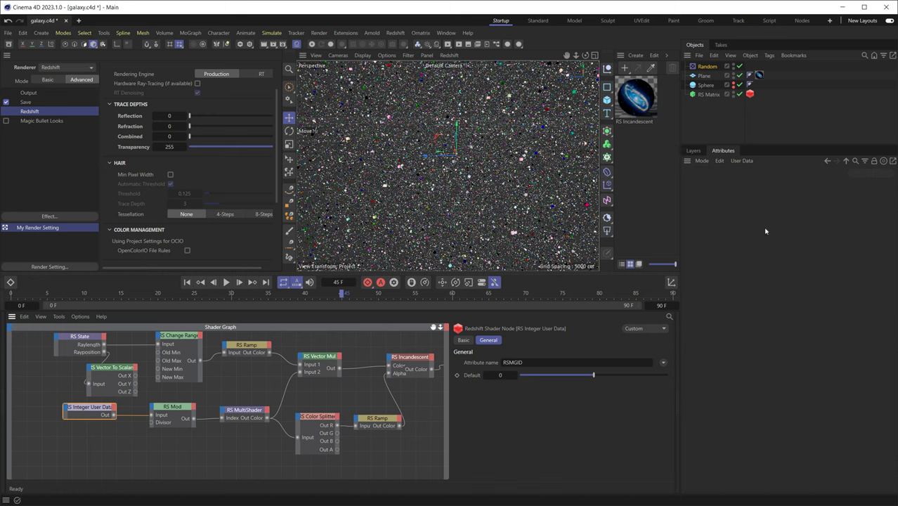
click(714, 96)
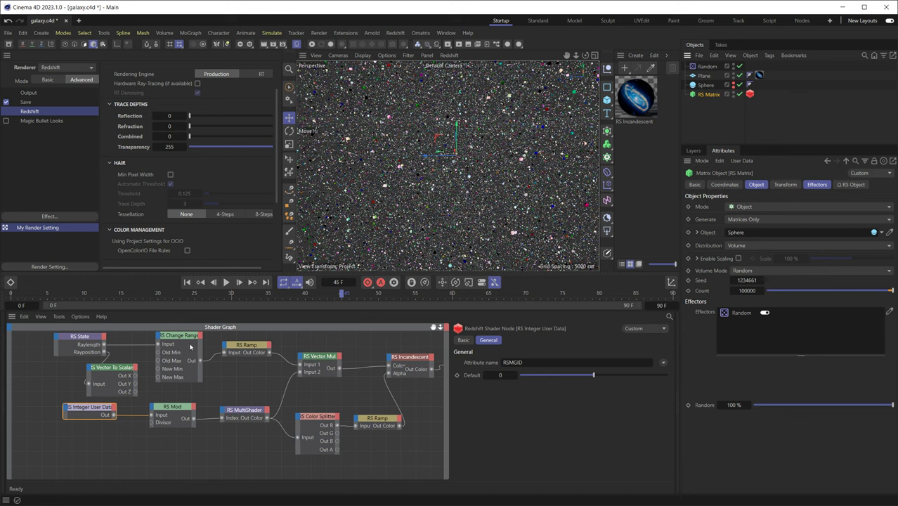
click(174, 406)
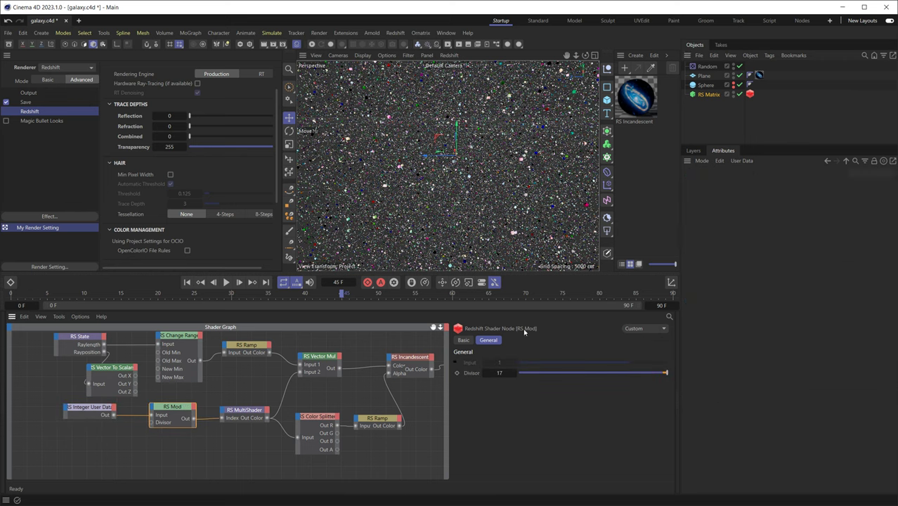
click(249, 413)
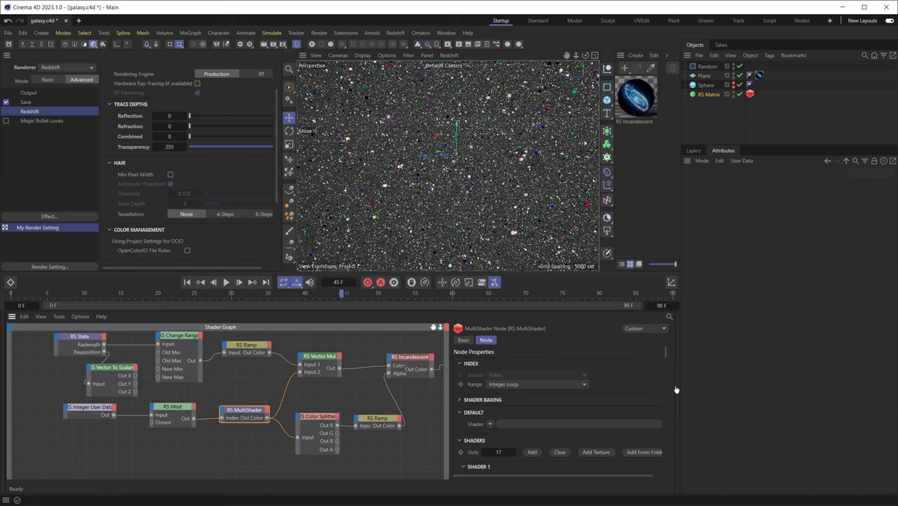
Connect the RS MultiShader Out Color to RS Incandescent's Alpha input
drag(668, 357, 668, 362)
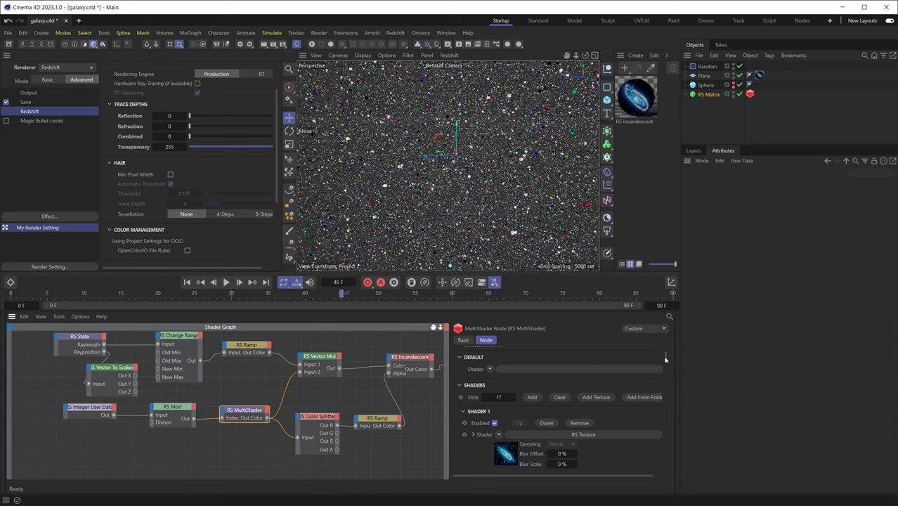
scroll(667, 394, down, 3)
scroll(668, 449, up, 6)
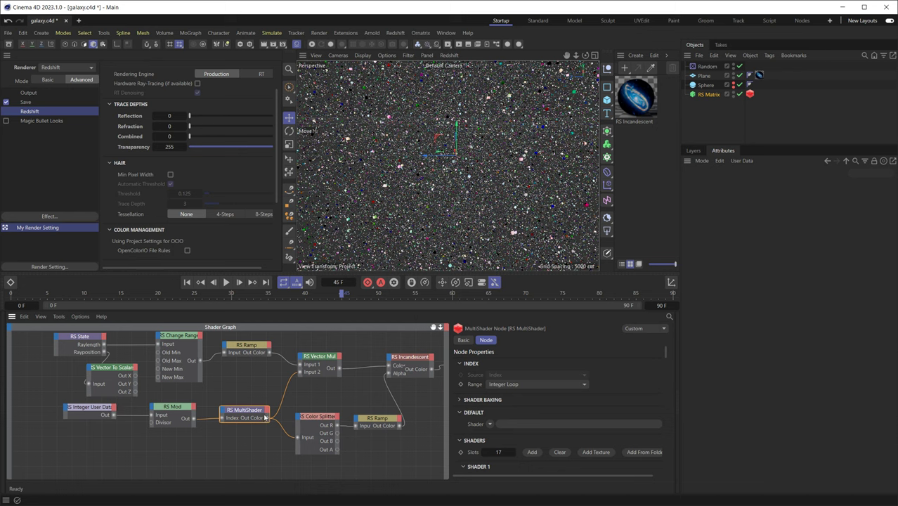
drag(265, 417, 398, 372)
click(338, 395)
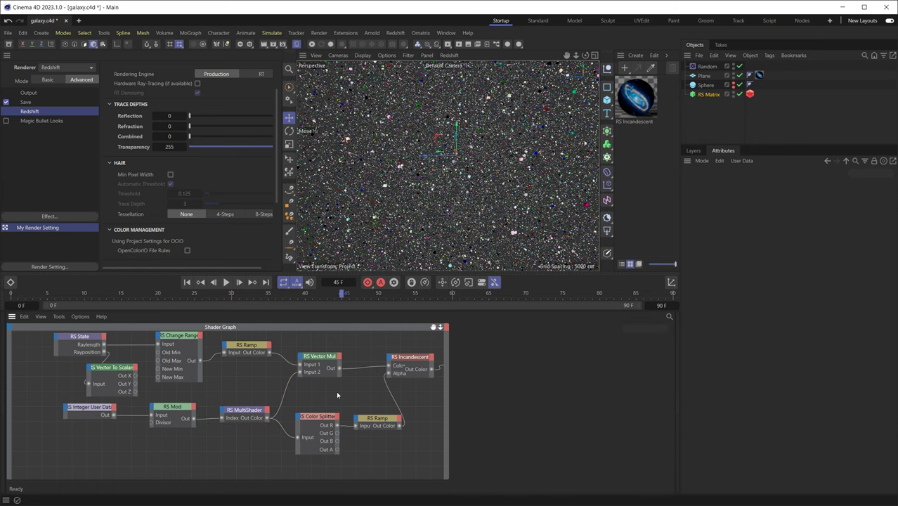
Start a live Redshift IPR render in the viewport with the RS MultiShader selected
click(246, 411)
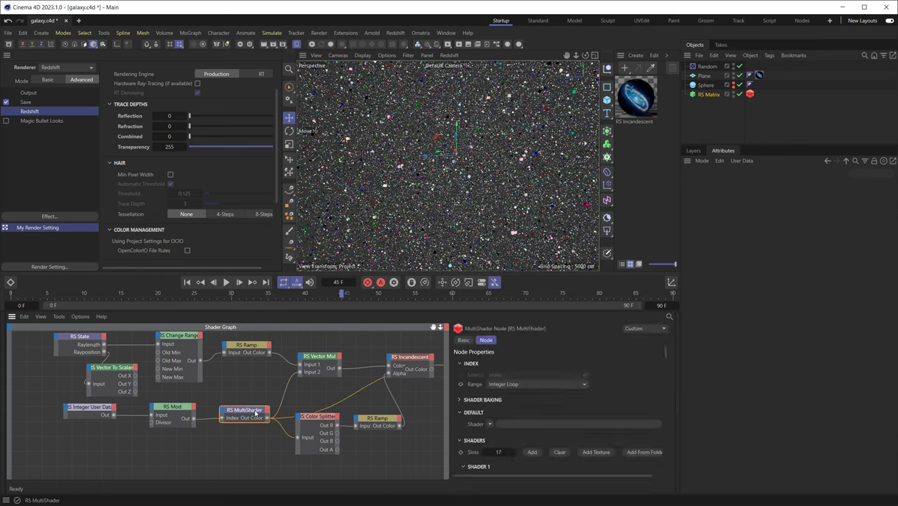
click(312, 44)
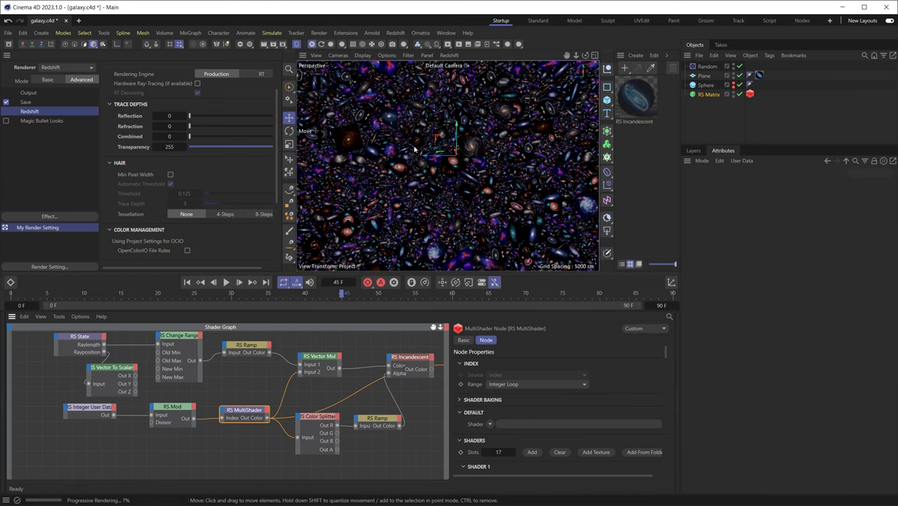
scroll(457, 150, down, 10)
scroll(438, 150, up, 10)
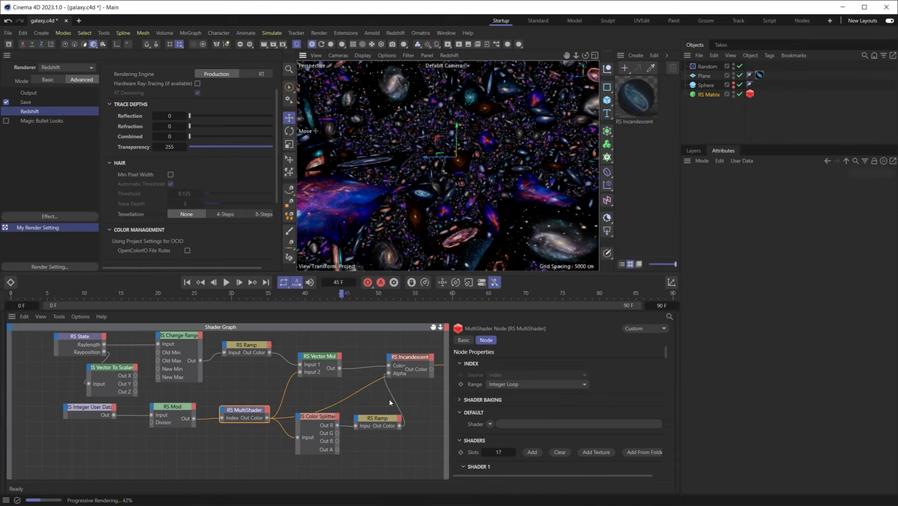
middle_drag(379, 384, 365, 391)
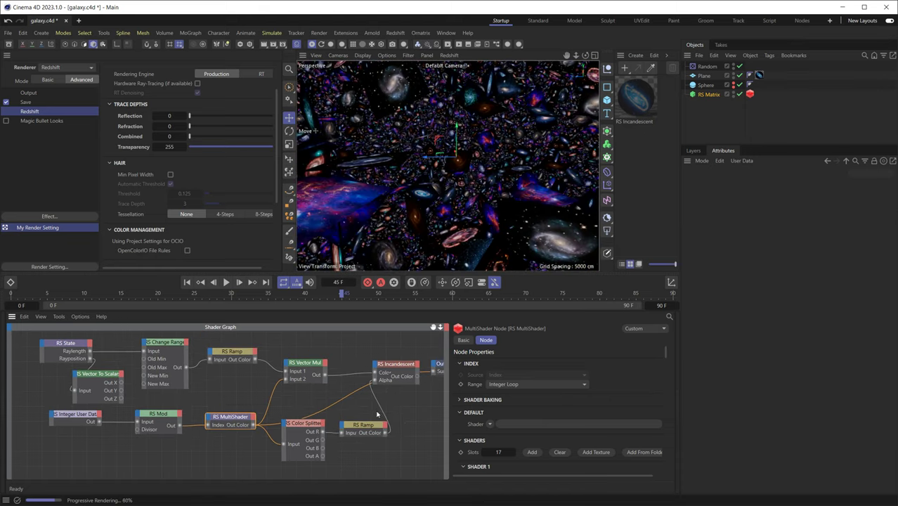
Preview the Color Splitter's green and blue channels, then feed Out B into the RS Ramp Input
click(311, 424)
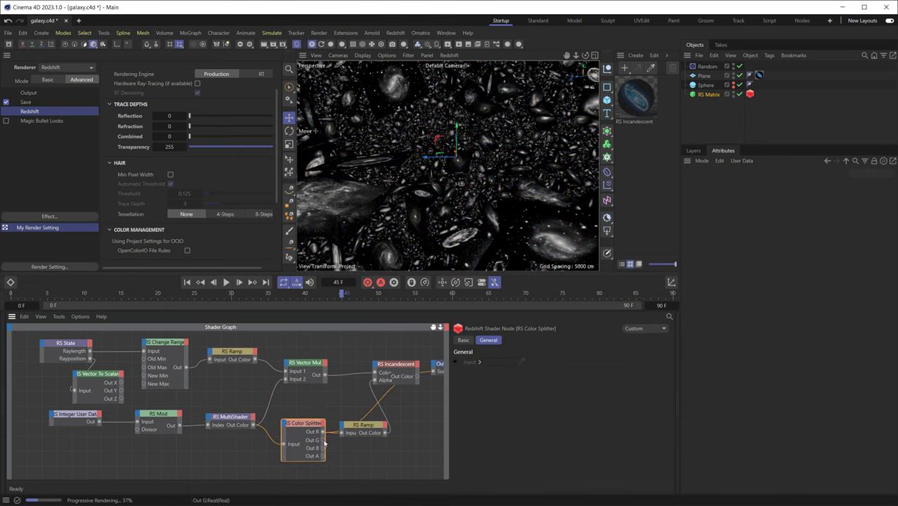
middle_drag(324, 440, 302, 438)
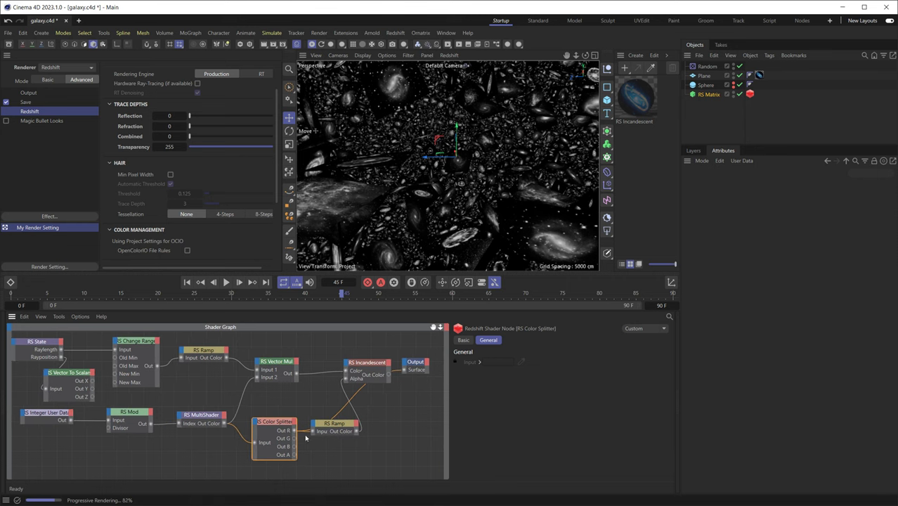
drag(294, 438, 406, 371)
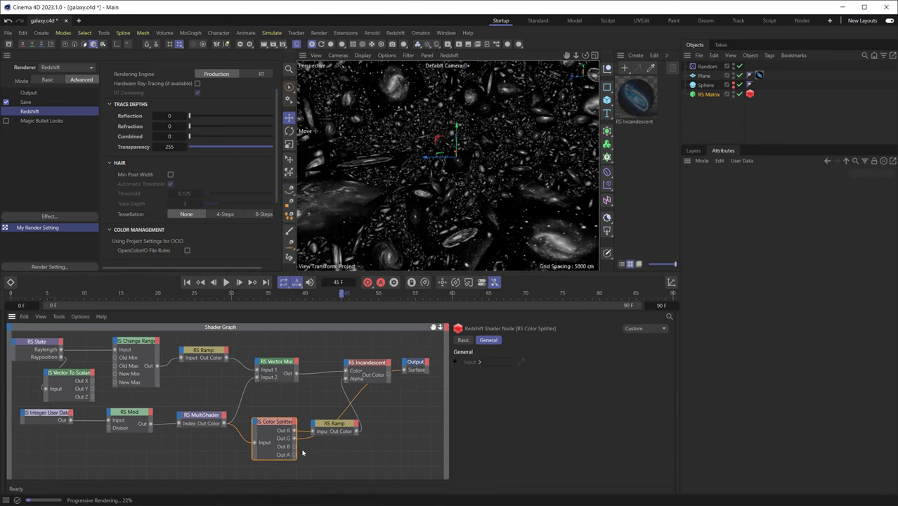
drag(293, 446, 405, 370)
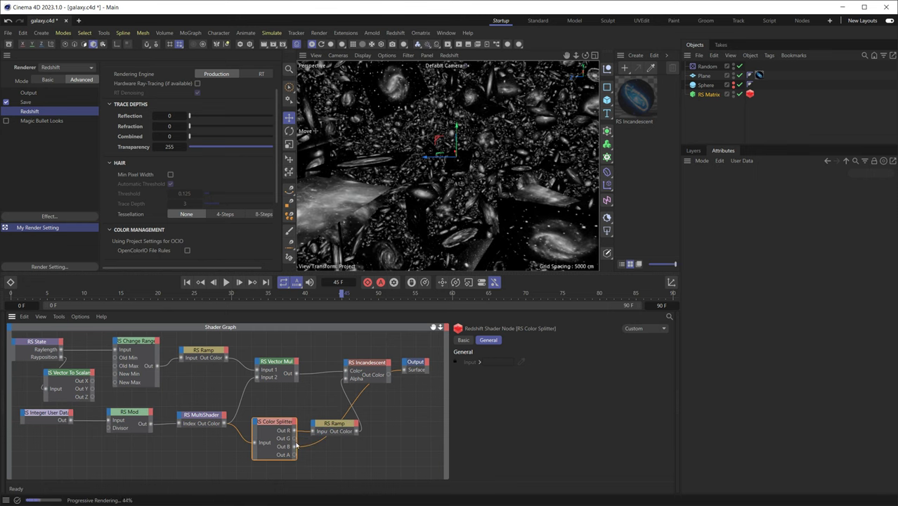
drag(294, 446, 314, 431)
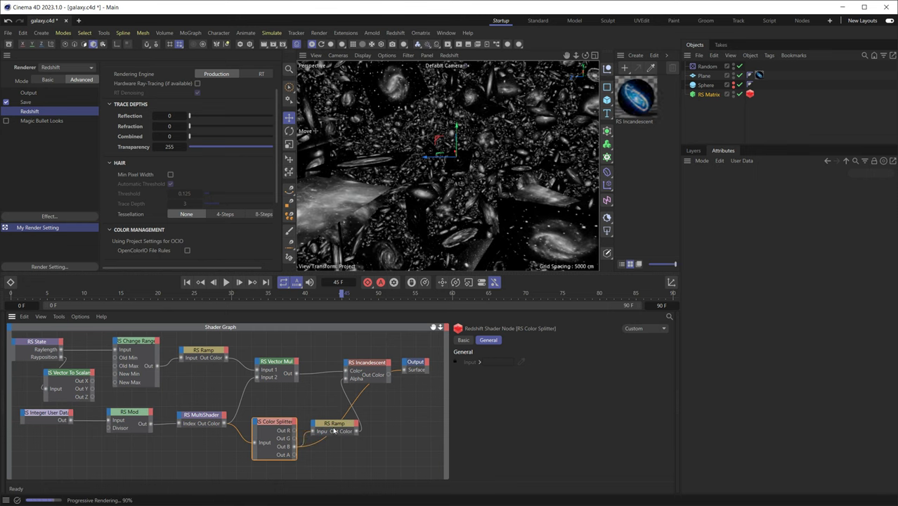
click(334, 426)
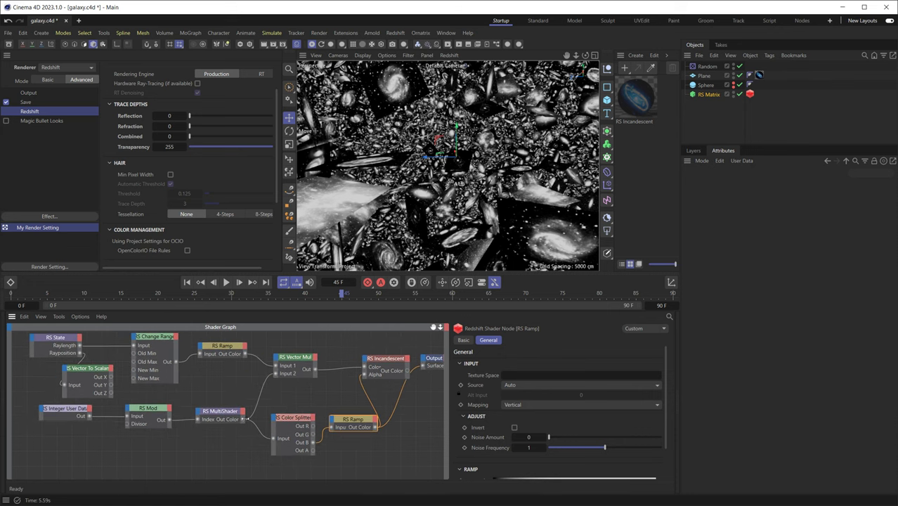
Connect the MultiShader Out Color to RS Incandescent's Color input
drag(243, 419, 365, 368)
click(383, 359)
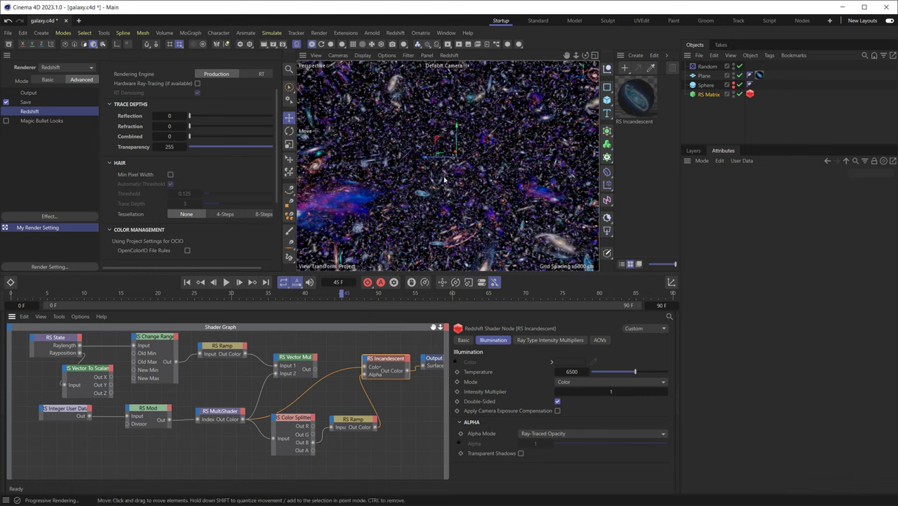
drag(451, 145, 409, 144)
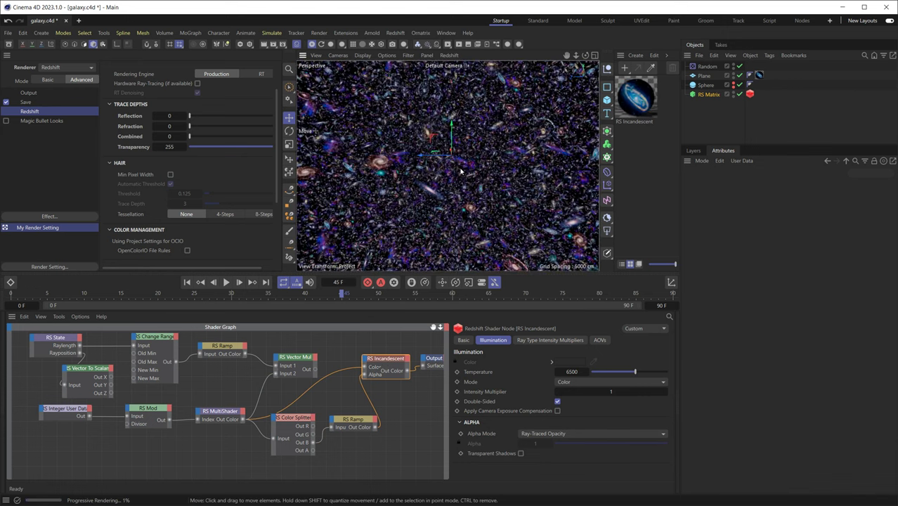
Move the RS State, RS Vector To Scalars and RS Change Range nodes to tidier positions
drag(427, 185, 445, 193)
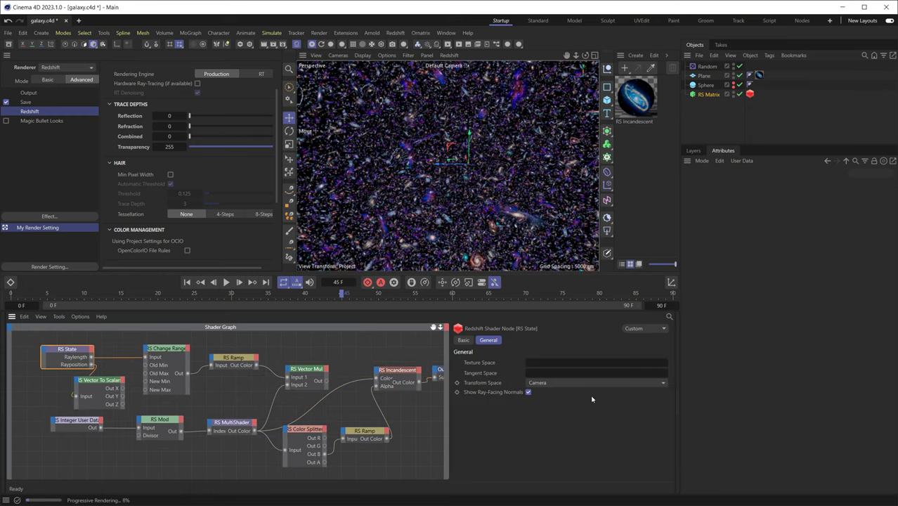
drag(65, 355, 47, 347)
click(104, 381)
drag(104, 380, 114, 377)
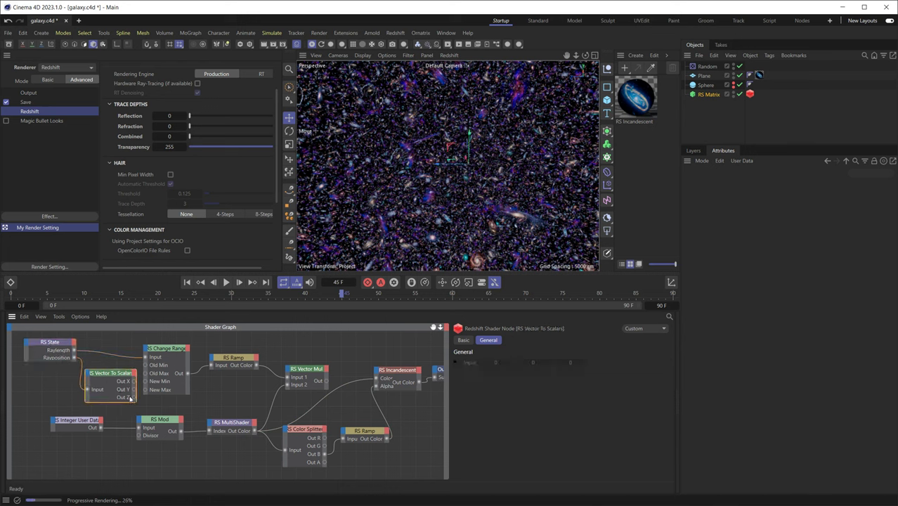
mouse_move(118, 380)
mouse_down()
mouse_move(140, 361)
mouse_move(114, 378)
mouse_up()
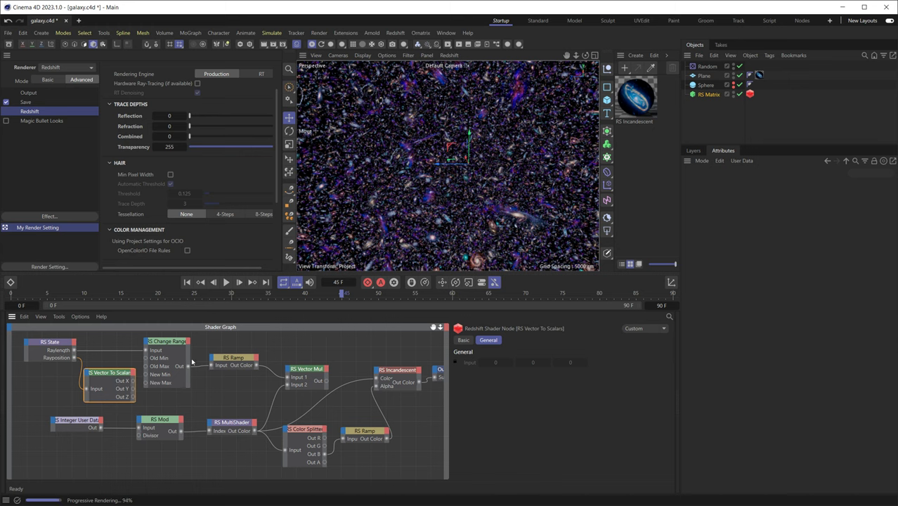
Drag the upper RS Ramp's black knot right, then frame and reposition the Output node
click(239, 360)
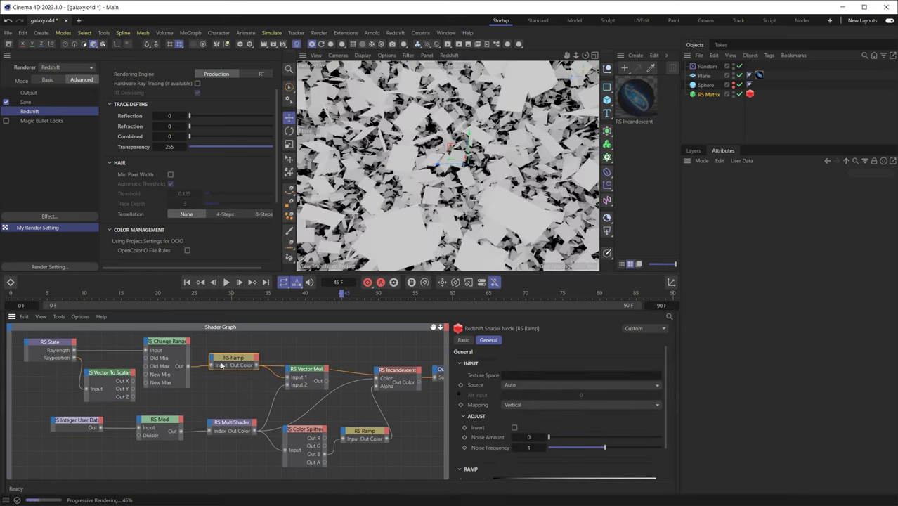
scroll(664, 399, down, 2)
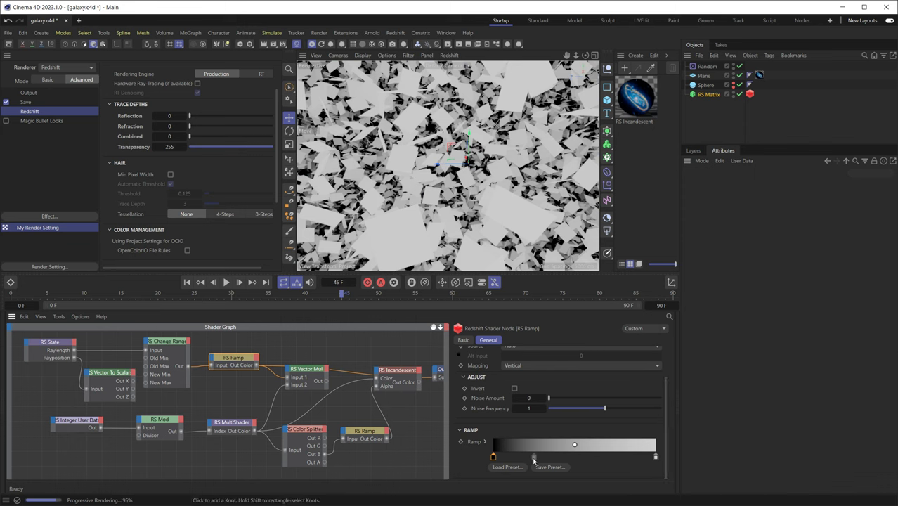
mouse_move(493, 456)
mouse_down()
mouse_move(624, 454)
mouse_move(471, 472)
mouse_move(551, 467)
mouse_move(496, 467)
mouse_move(493, 459)
mouse_up()
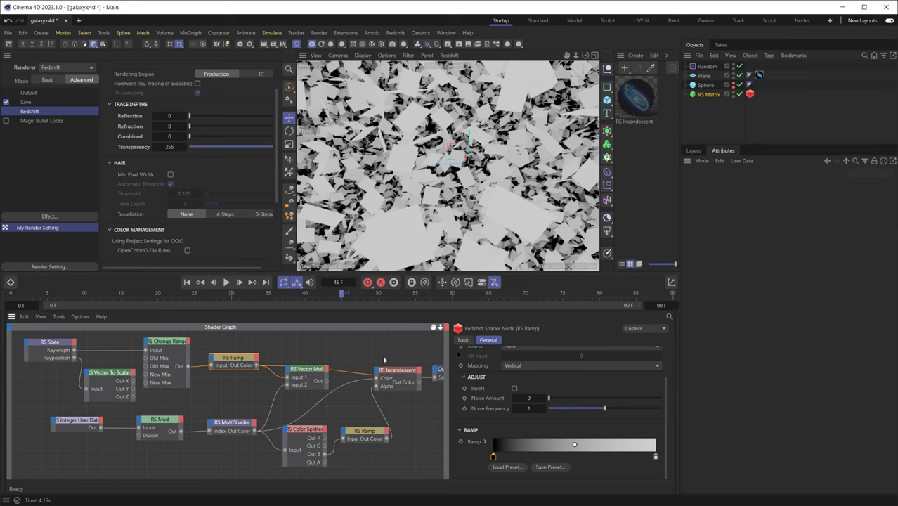
key(h)
drag(397, 361, 416, 379)
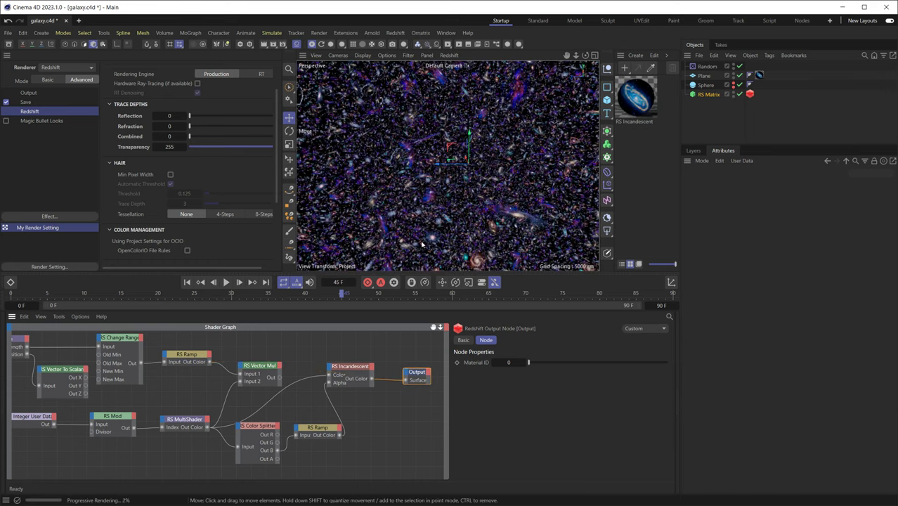
Wire Vector Mul Out into Incandescent Color, show the 2048×2048 Output page, and stop the IPR
drag(279, 379, 329, 378)
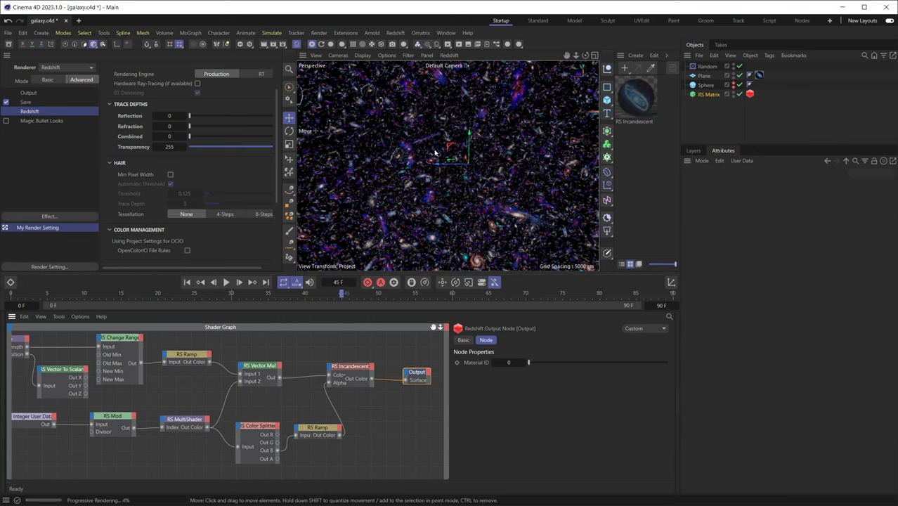
scroll(435, 151, down, 3)
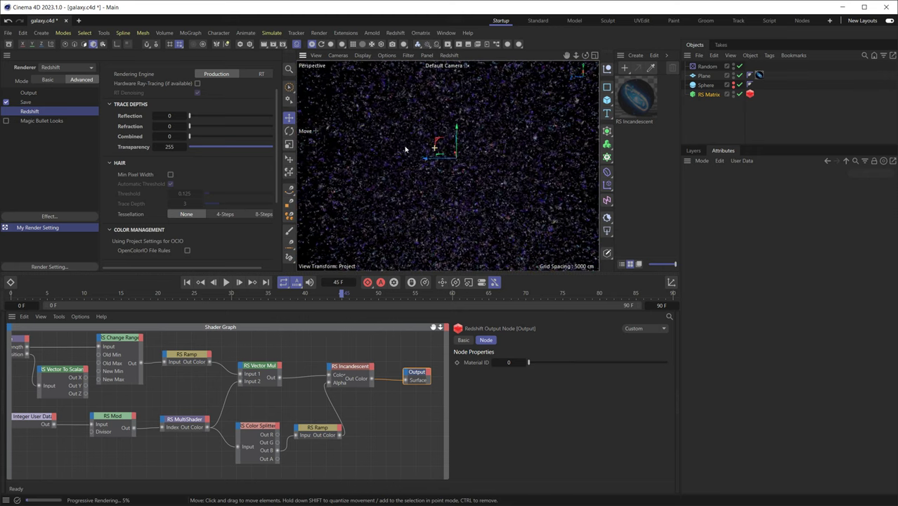
scroll(418, 162, down, 3)
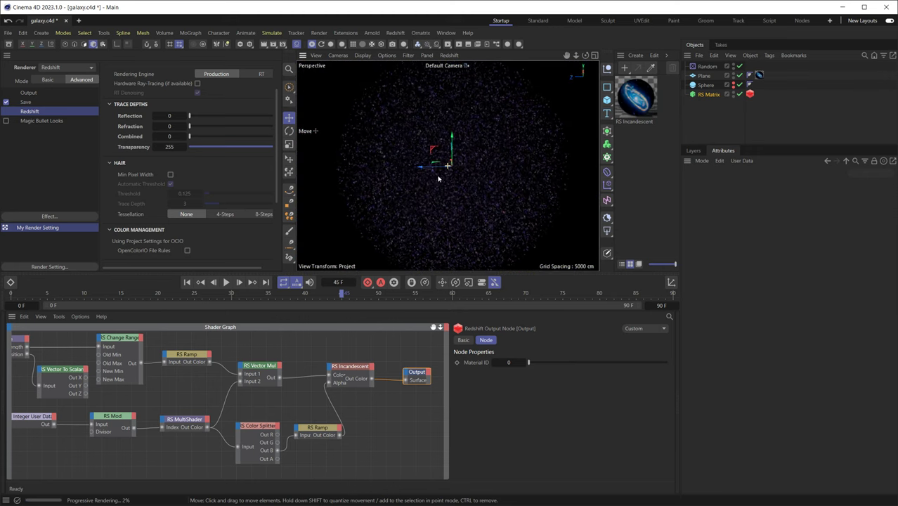
scroll(438, 179, up, 3)
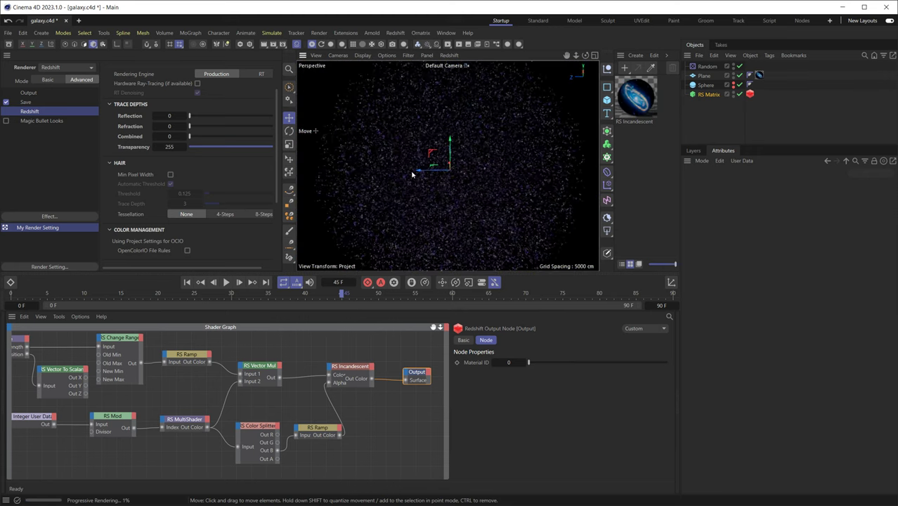
click(49, 94)
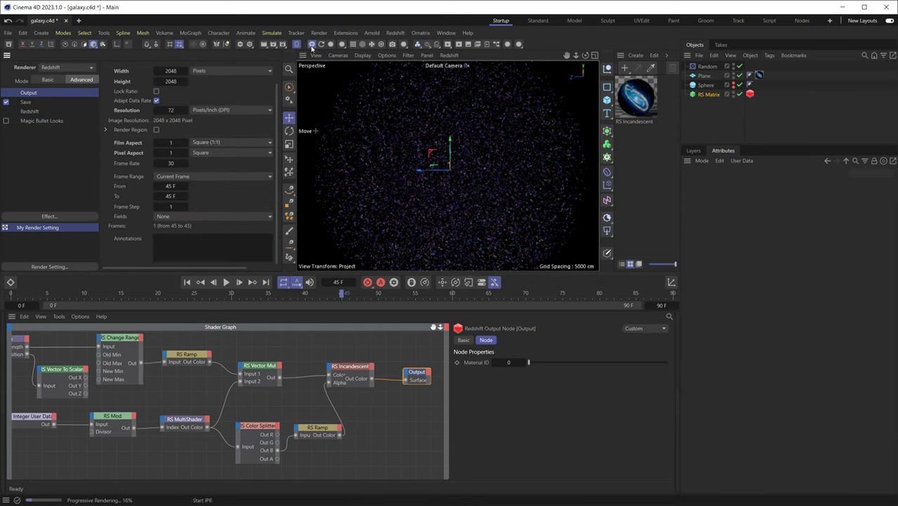
click(446, 183)
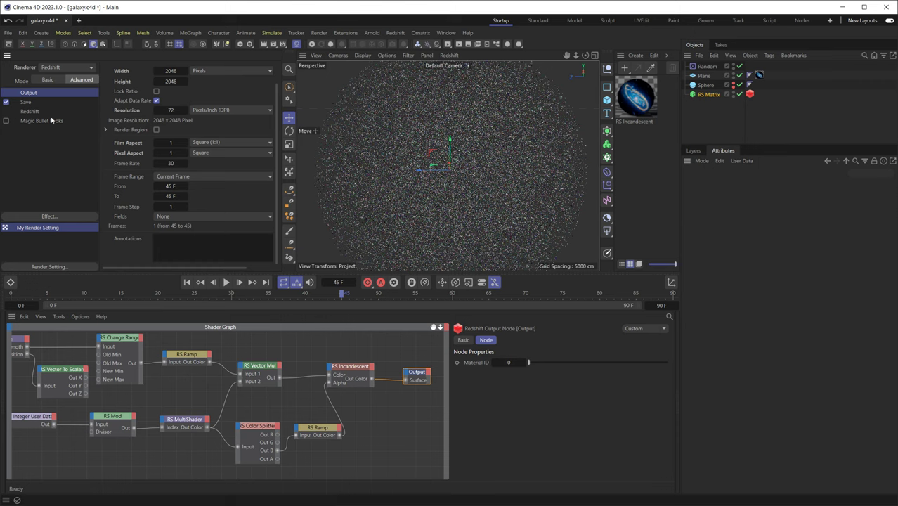
Save the project, then export the scene as the RS Proxy file galaxy.rs
click(9, 33)
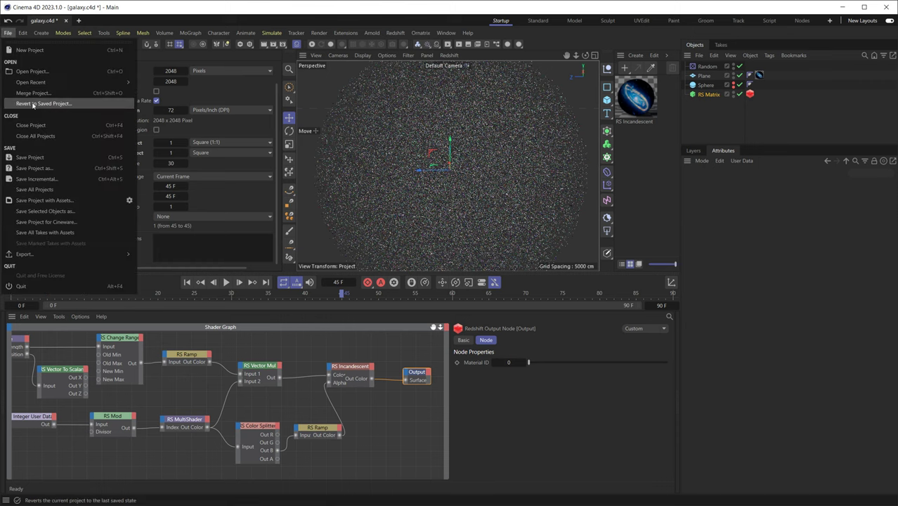
click(42, 158)
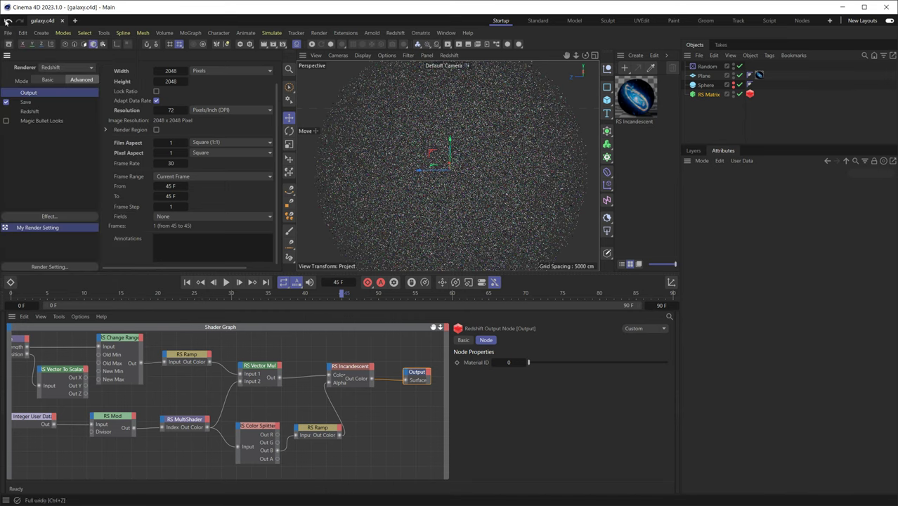
click(8, 33)
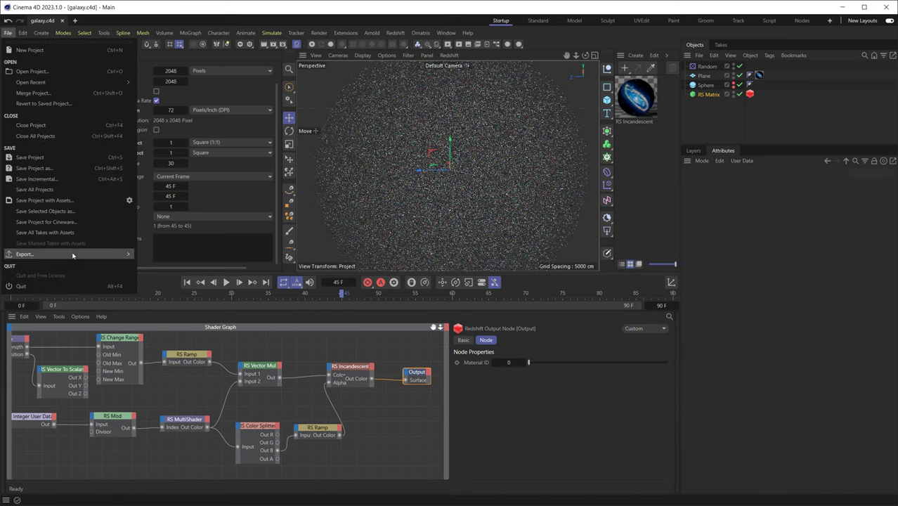
mouse_move(73, 254)
click(151, 382)
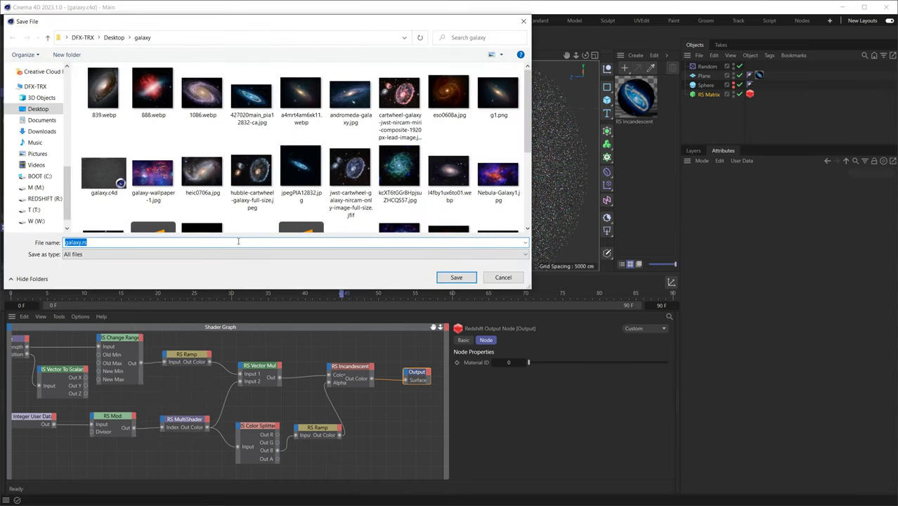
click(456, 277)
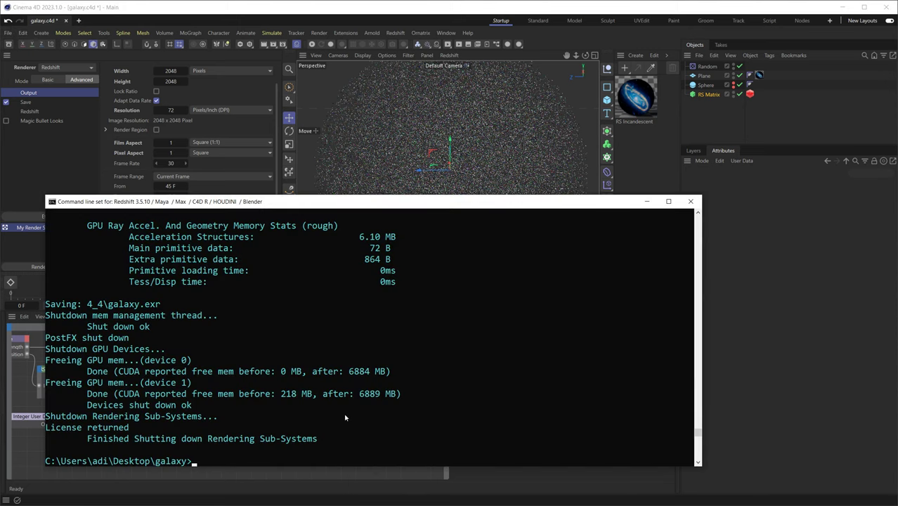
Run redshiftCmdLine without arguments and read through its usage help
text(redshiftCmdLine)
key(Return)
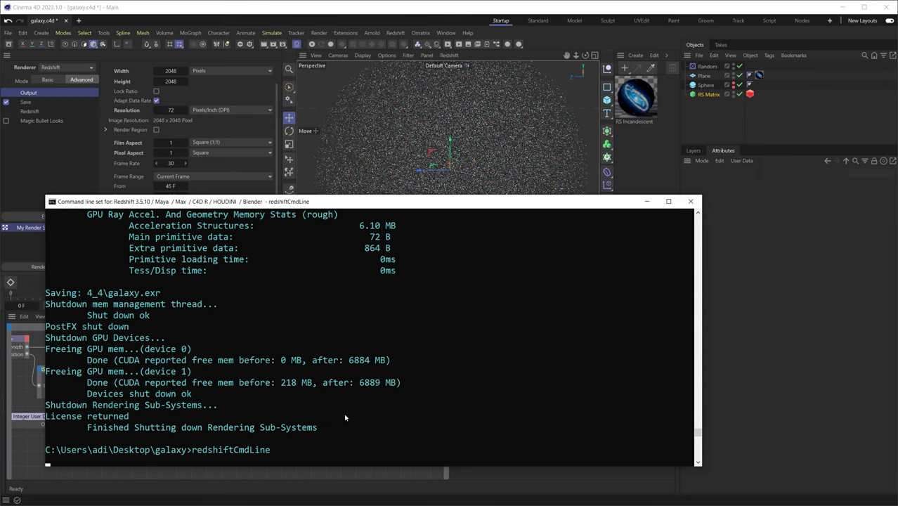
scroll(314, 394, up, 4)
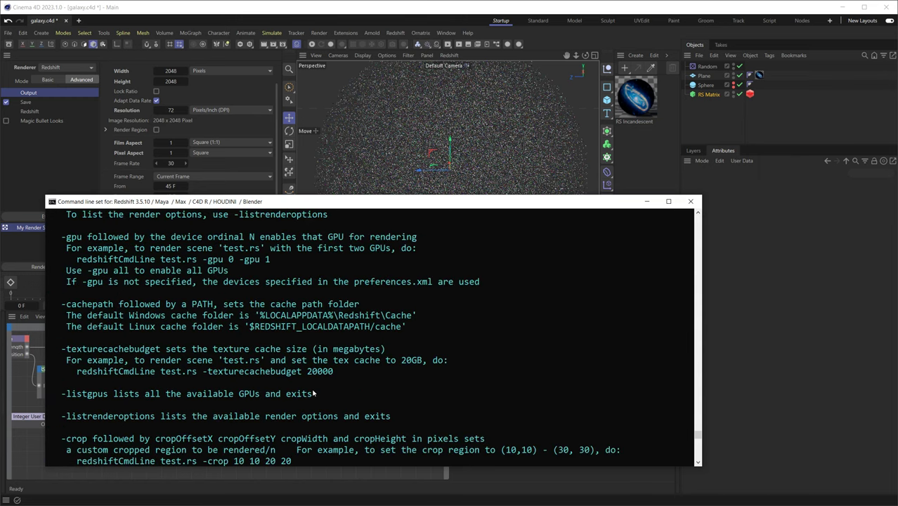
scroll(315, 394, up, 14)
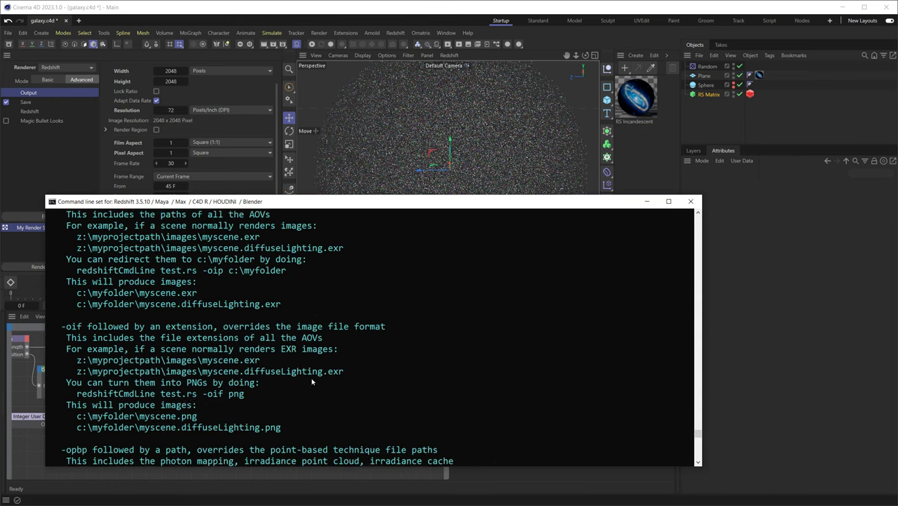
scroll(313, 381, up, 4)
scroll(215, 311, up, 3)
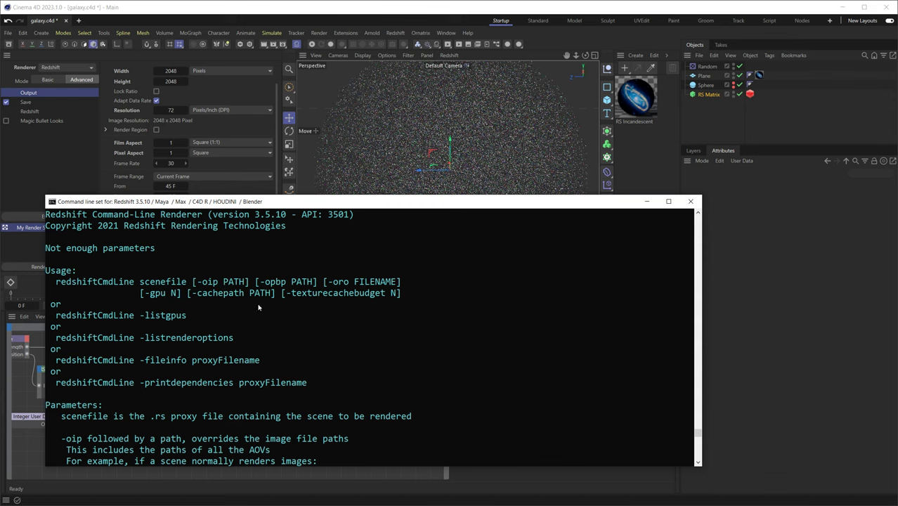
Recall the redshiftCmdLine command and append galaxy.rs as the scene file
scroll(258, 311, down, 8)
scroll(259, 310, down, 4)
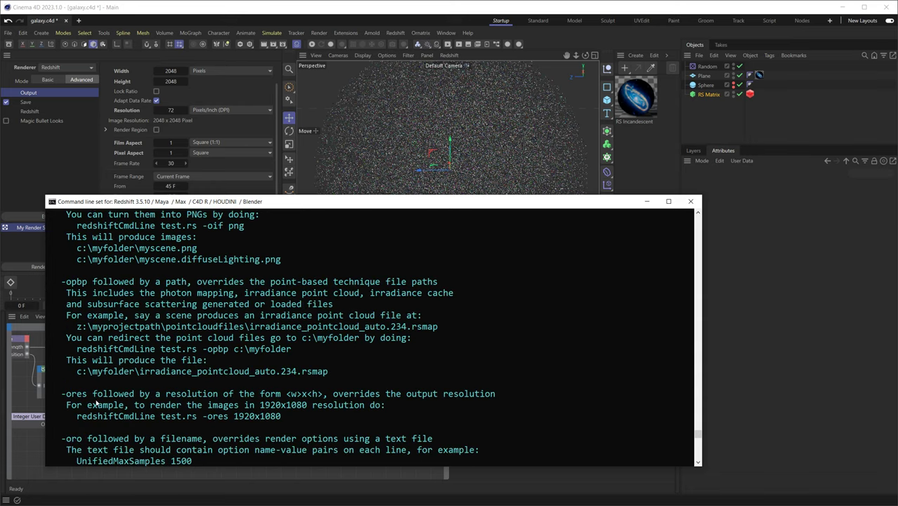
key(Up)
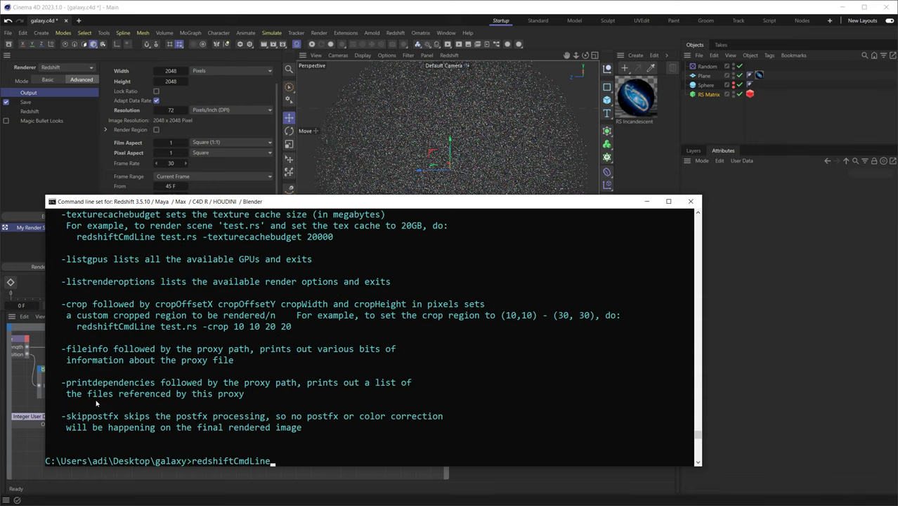
text(galaxy.rs)
drag(183, 463, 177, 435)
click(186, 433)
key(Escape)
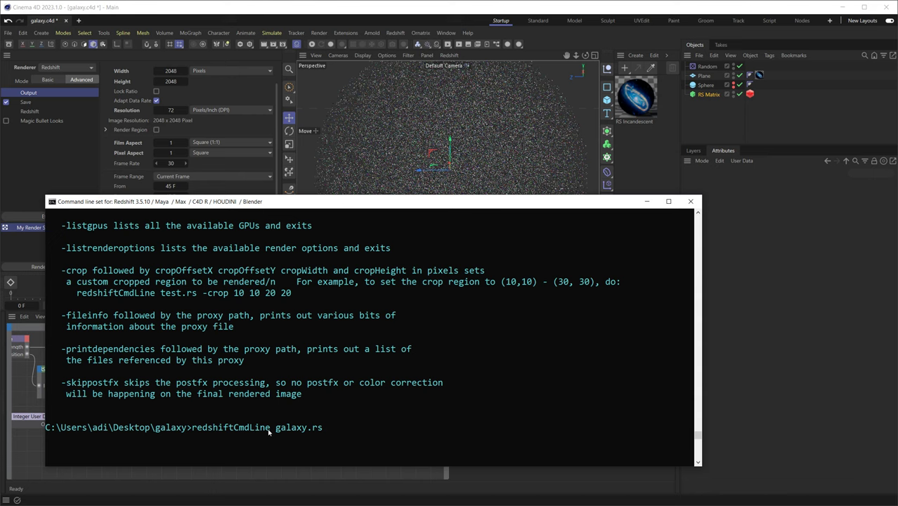
text(-ores)
text(4096x4096)
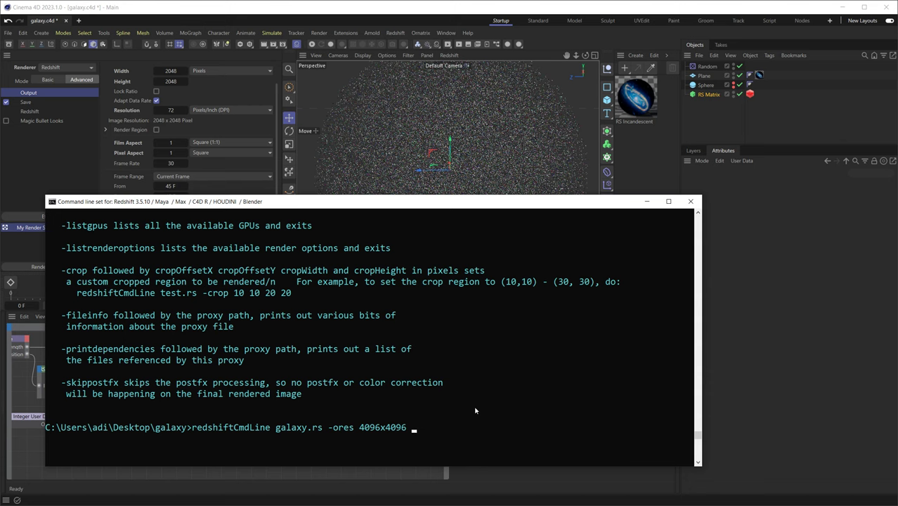
text(crop)
text(0 0 1024)
text(4)
key(Return)
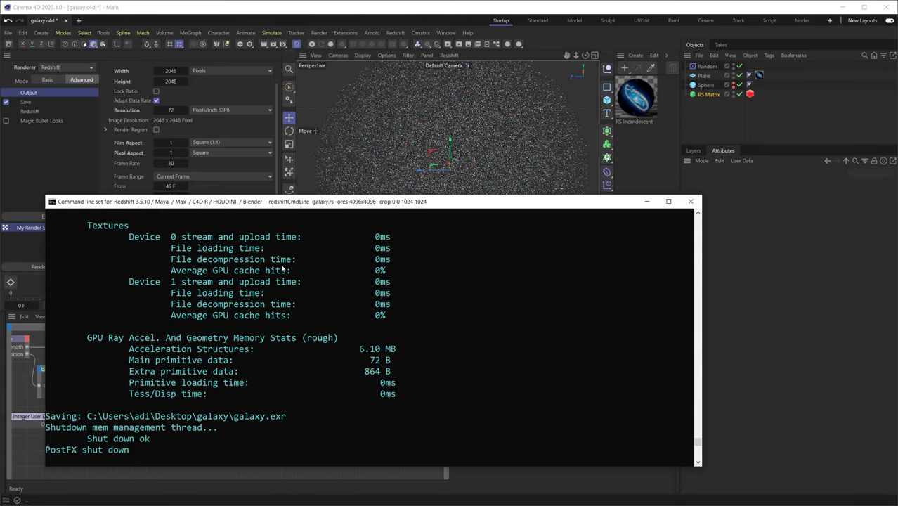
Scroll up the log to read the stats: four blocks on two RTX 2070 GPUs in 3.8 s
scroll(282, 268, up, 20)
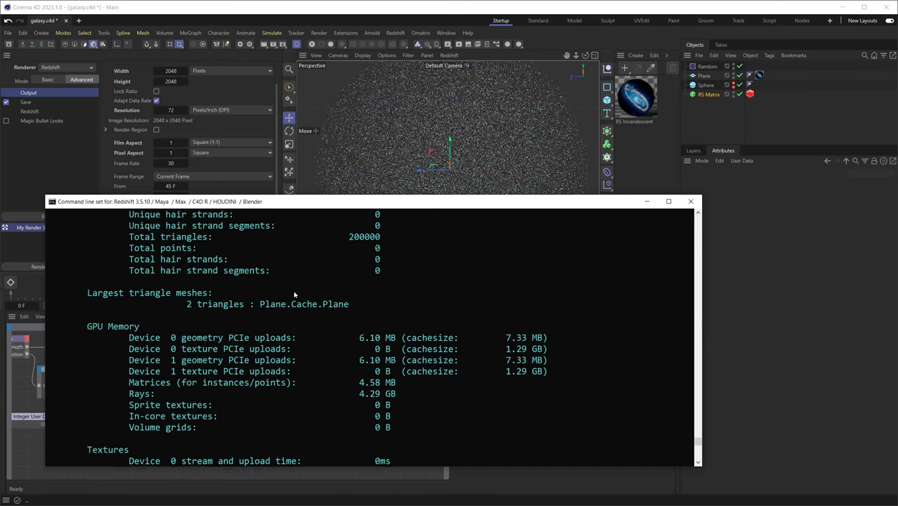
scroll(295, 295, up, 5)
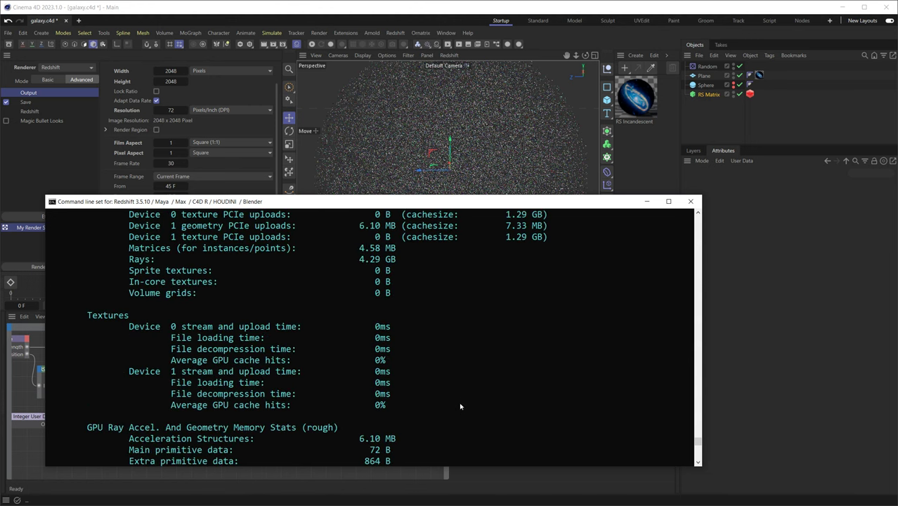
Replace the recalled command's render options with -listrenderoptions and run it
key(Up)
key(BackSpace)
key(BackSpace)
key(BackSpace)
key(BackSpace)
key(BackSpace)
key(BackSpace)
key(BackSpace)
key(BackSpace)
key(BackSpace)
key(BackSpace)
key(BackSpace)
key(BackSpace)
key(BackSpace)
key(BackSpace)
key(BackSpace)
key(BackSpace)
key(BackSpace)
key(BackSpace)
key(BackSpace)
key(BackSpace)
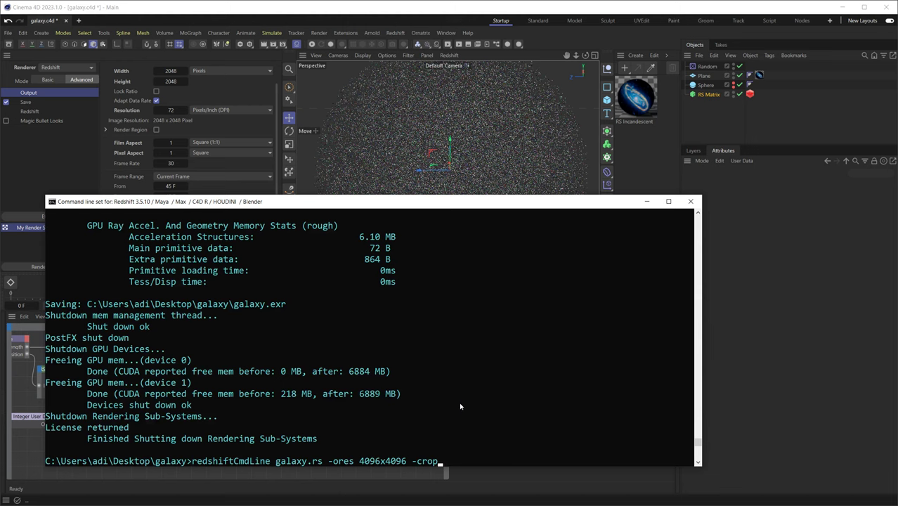
key(BackSpace)
key(BackSpace)
key(BackSpace)
text(lis)
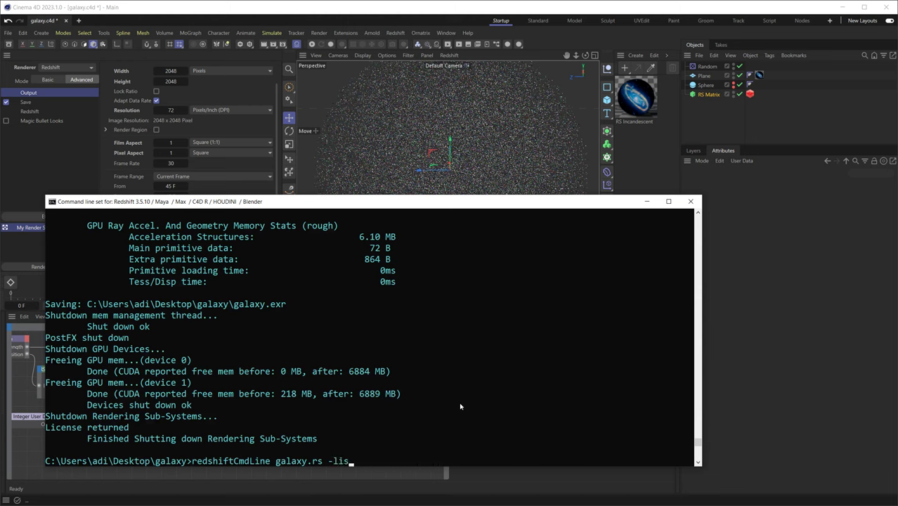
text(trenderoprt)
key(BackSpace)
text(tions)
key(Return)
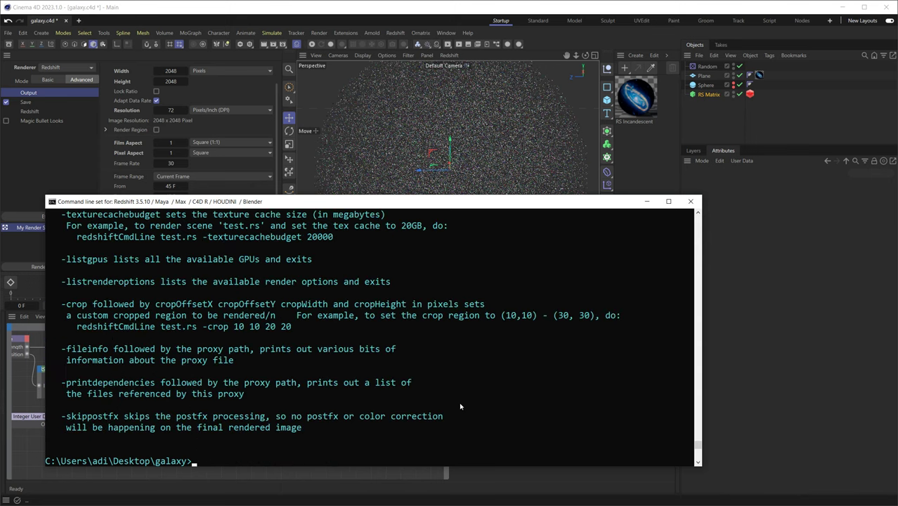
Rerun redshiftCmdLine -listrenderoptions with galaxy.rs removed to list all Redshift options
key(Up)
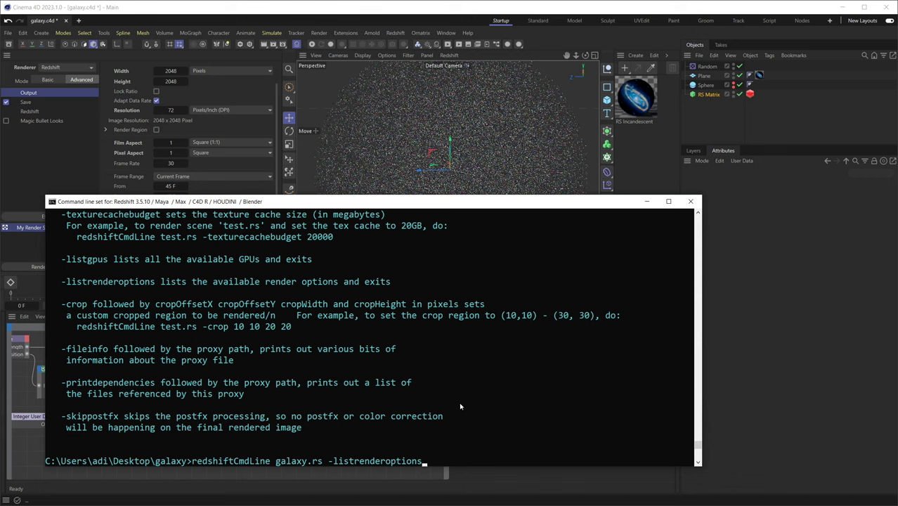
key(Left)
key(Left)
key(Left)
key(Left)
key(Left)
key(Left)
key(Left)
key(Left)
key(Left)
key(Left)
key(Left)
key(Left)
key(Left)
key(Right)
key(Right)
key(Right)
key(Right)
key(Right)
key(Right)
key(Left)
key(Left)
key(Left)
key(Left)
key(Left)
key(Left)
key(Left)
key(Left)
key(Left)
key(Left)
key(Left)
key(BackSpace)
key(BackSpace)
key(BackSpace)
key(BackSpace)
key(BackSpace)
key(BackSpace)
key(BackSpace)
key(BackSpace)
key(BackSpace)
key(BackSpace)
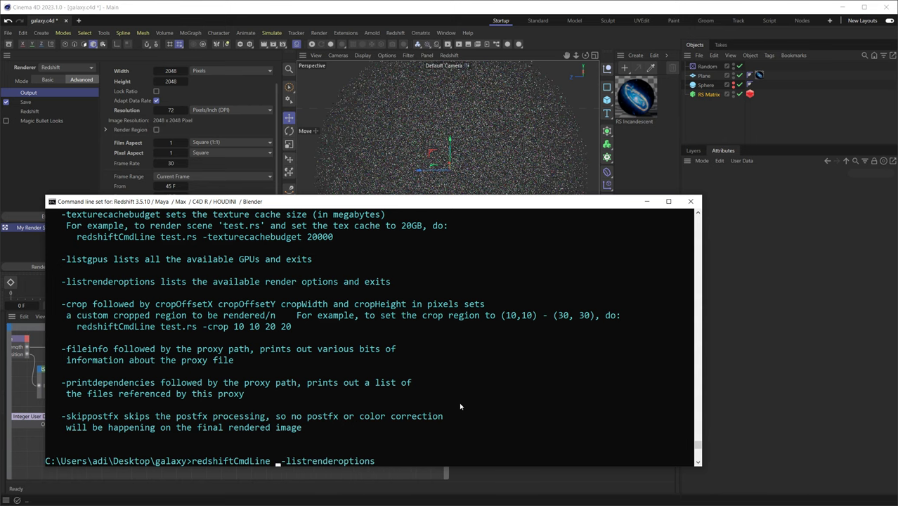
key(Return)
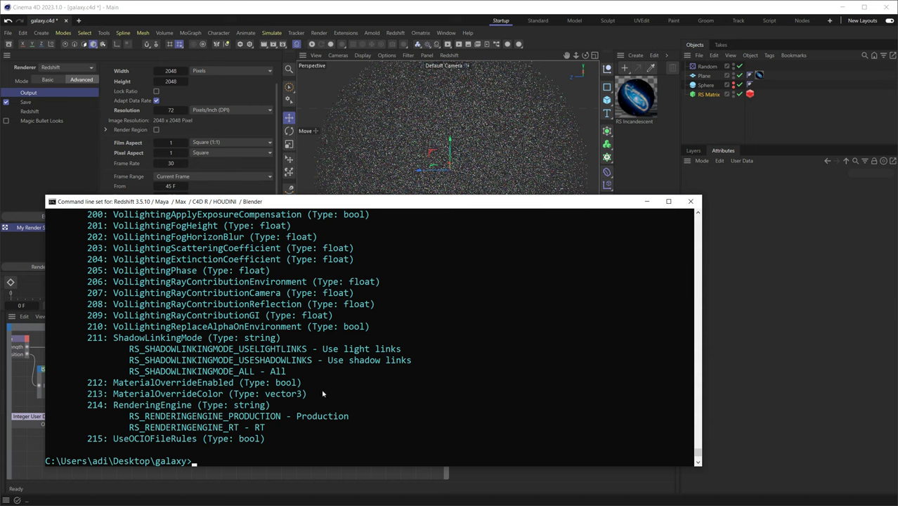
Scroll the options list down to 215 UseOCIOFileRules and recall the 4096x4096 crop command
scroll(268, 379, up, 19)
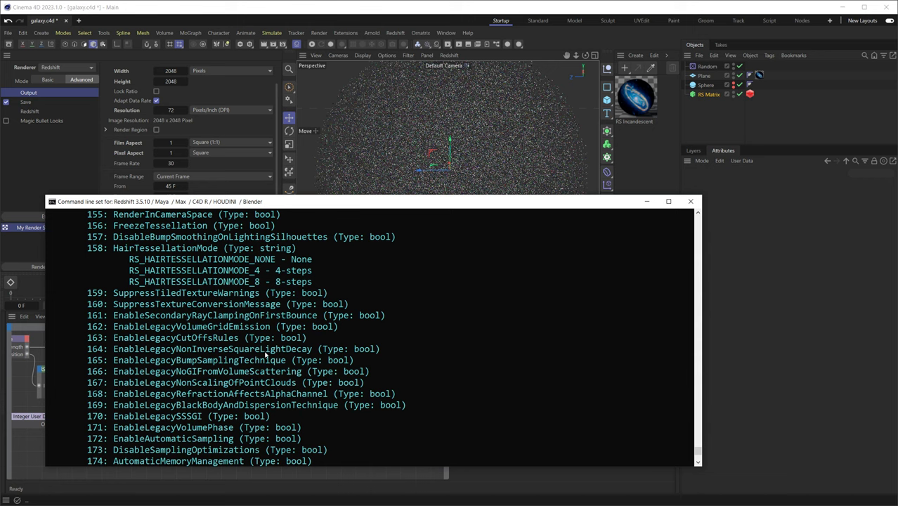
scroll(295, 392, down, 20)
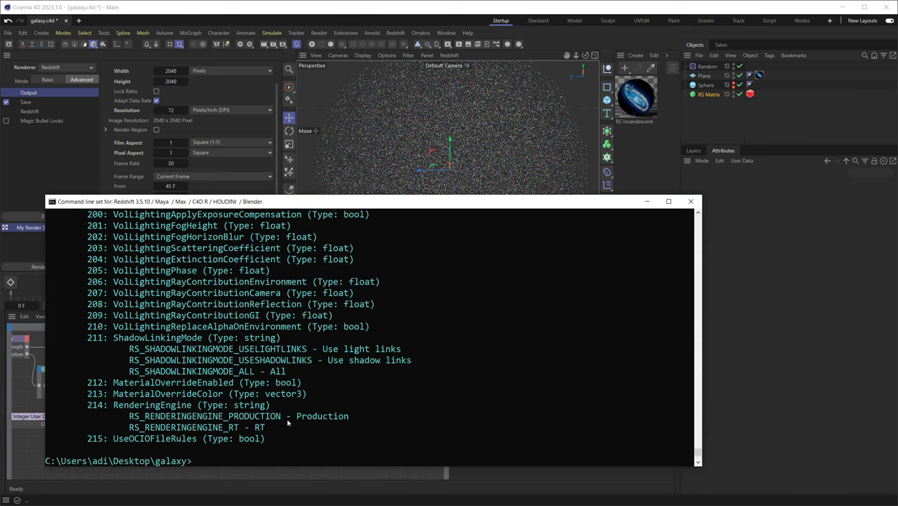
key(Up)
key(Up)
key(Up)
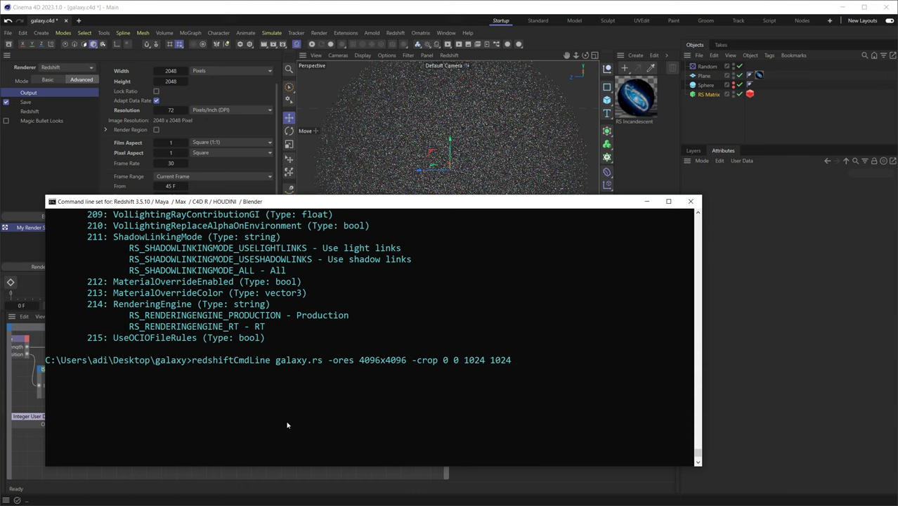
Append -oro oro.txt after the crop values as a render-options override file
text(-oro)
text(oro.txt)
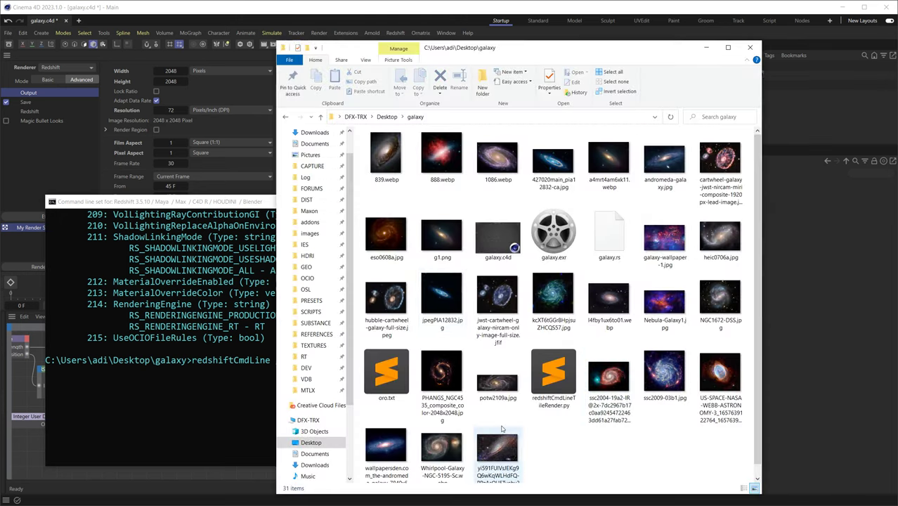
Open oro.txt in Sublime Text in a smaller window and look over its sampling setting lines
double_click(397, 381)
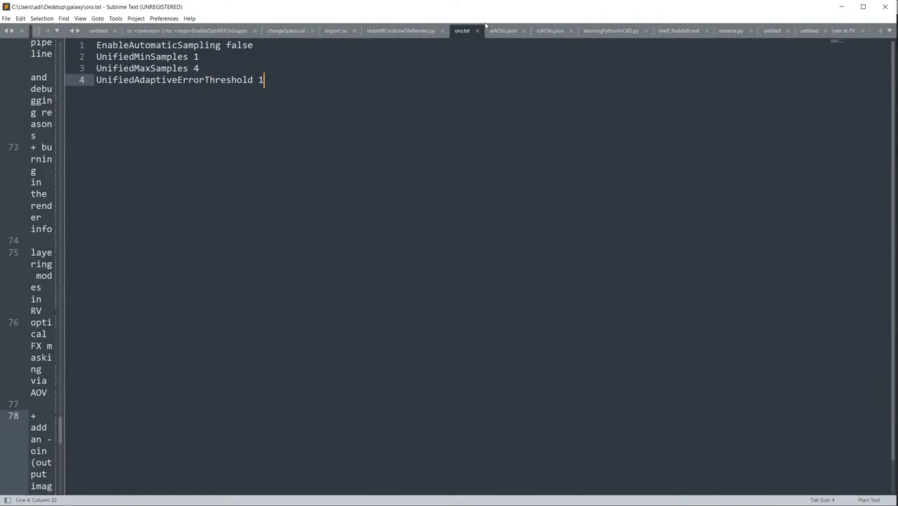
double_click(492, 17)
click(419, 170)
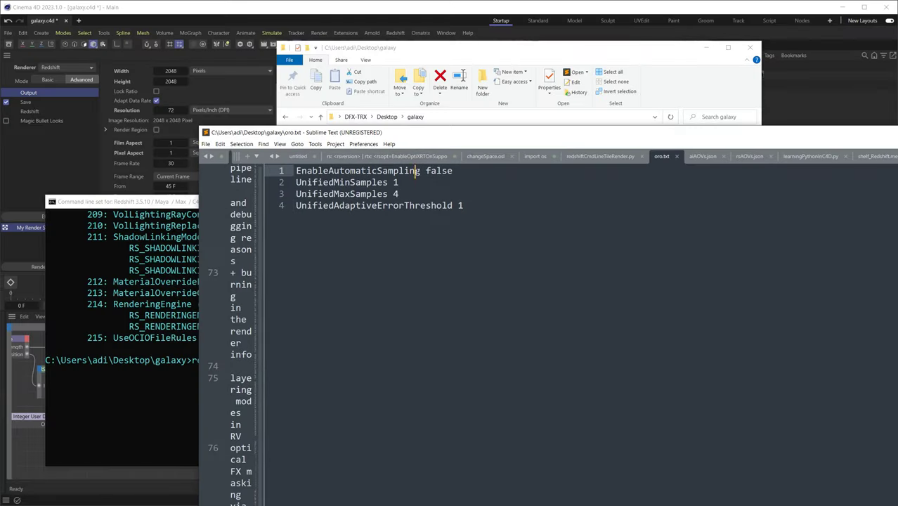
double_click(417, 172)
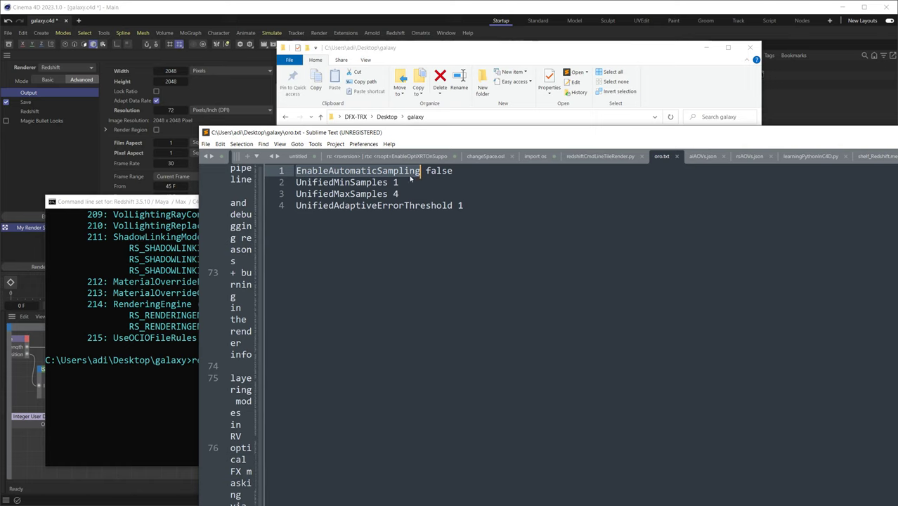
double_click(379, 182)
double_click(379, 193)
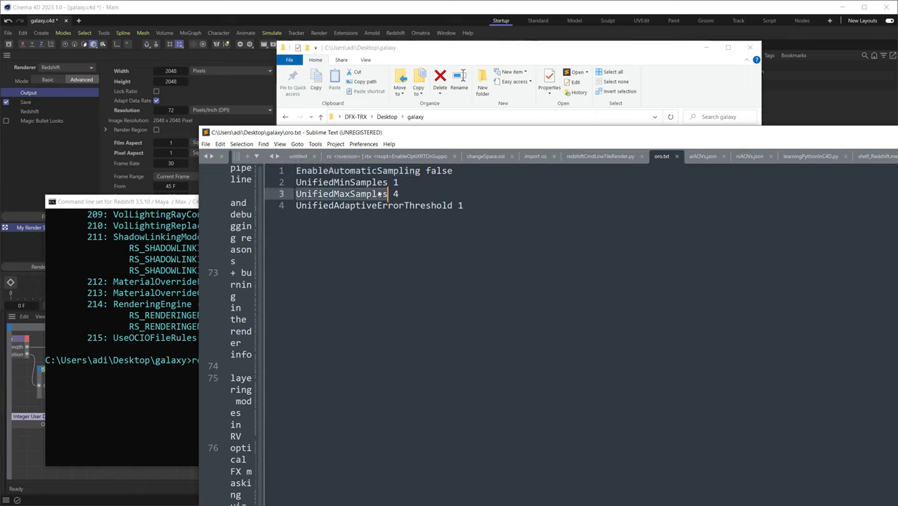
Change UnifiedMinSamples to 16 and UnifiedMaxSamples to 64, then select the threshold value
click(398, 182)
text(6)
double_click(395, 194)
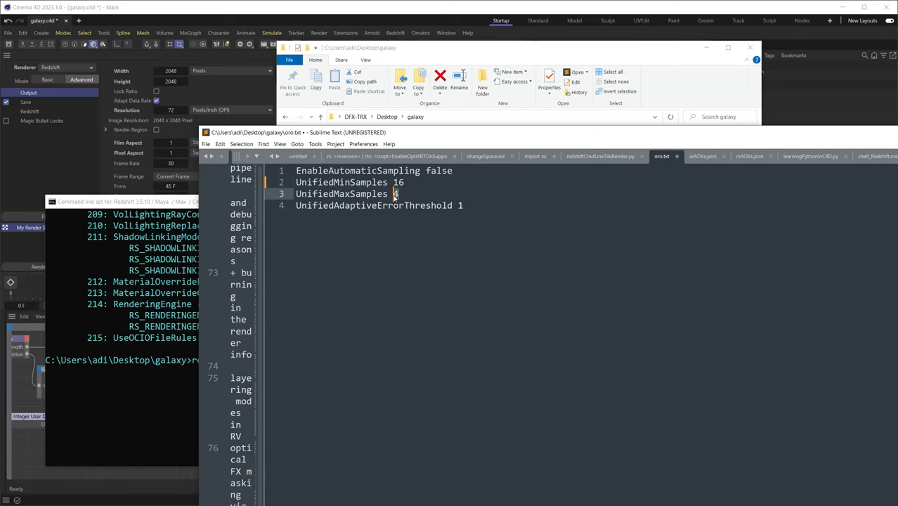
text(64)
double_click(459, 206)
Enter .1 as oro.txt's error threshold, then set Cinema 4D's Redshift sampling threshold to 0.01
text(.1)
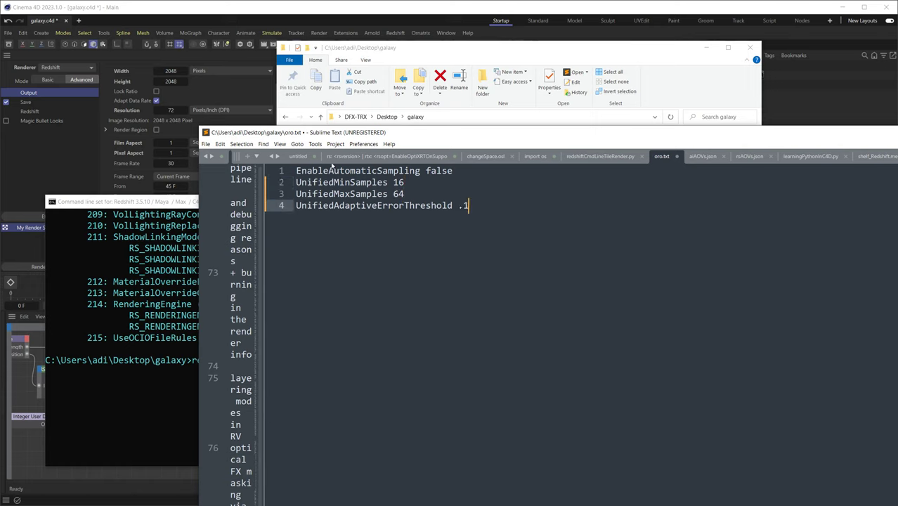
click(225, 94)
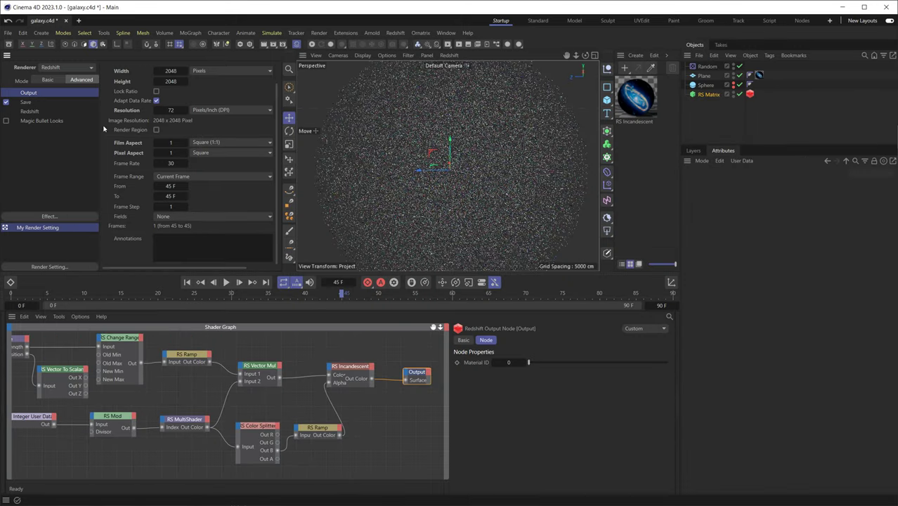
click(44, 112)
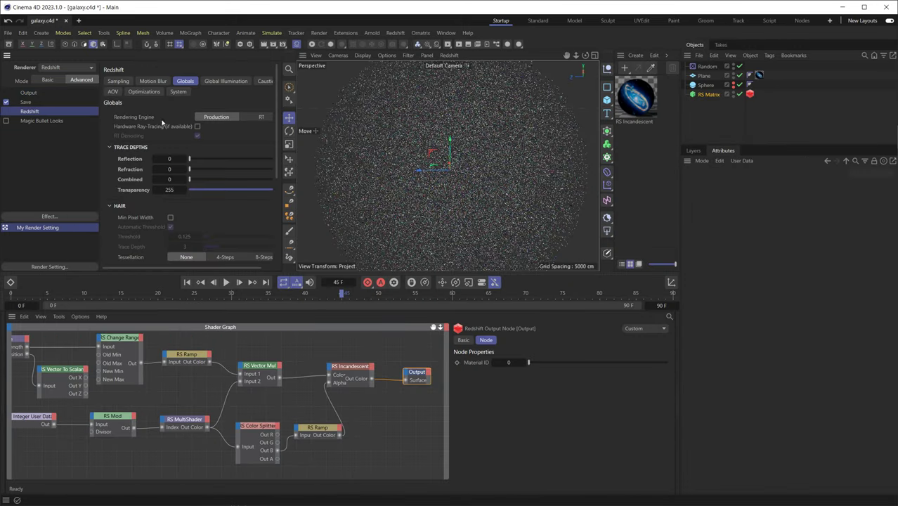
click(118, 82)
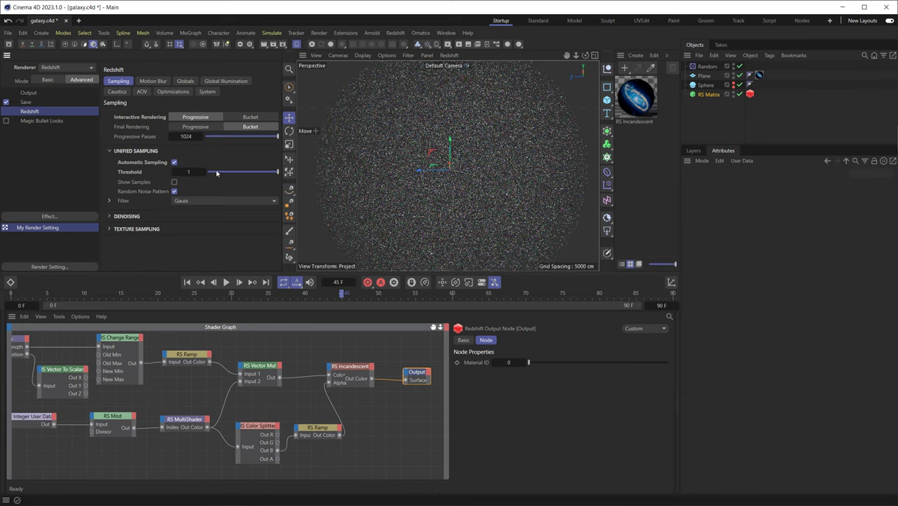
text(0.01)
key(Return)
Save the project and re-export the scene as a Redshift proxy, replacing galaxy.rs
key(ctrl+s)
click(8, 33)
mouse_move(63, 255)
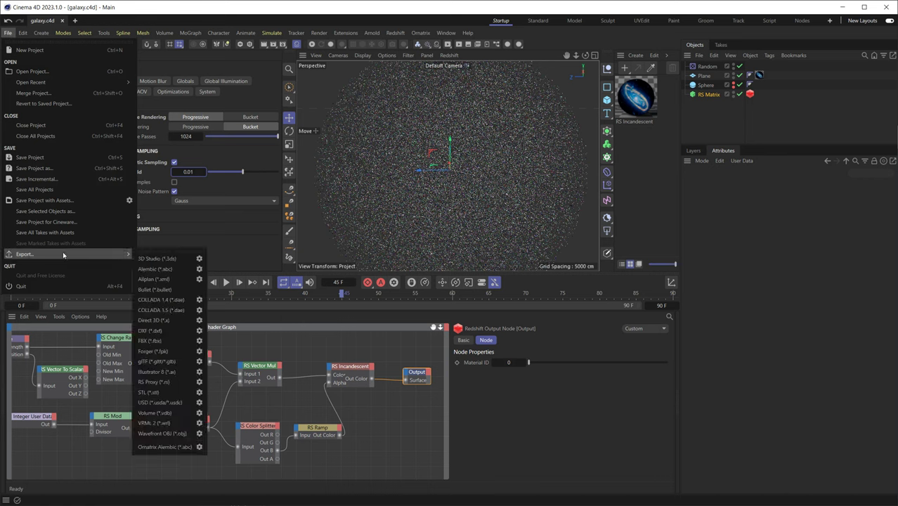
click(167, 384)
double_click(203, 168)
click(458, 229)
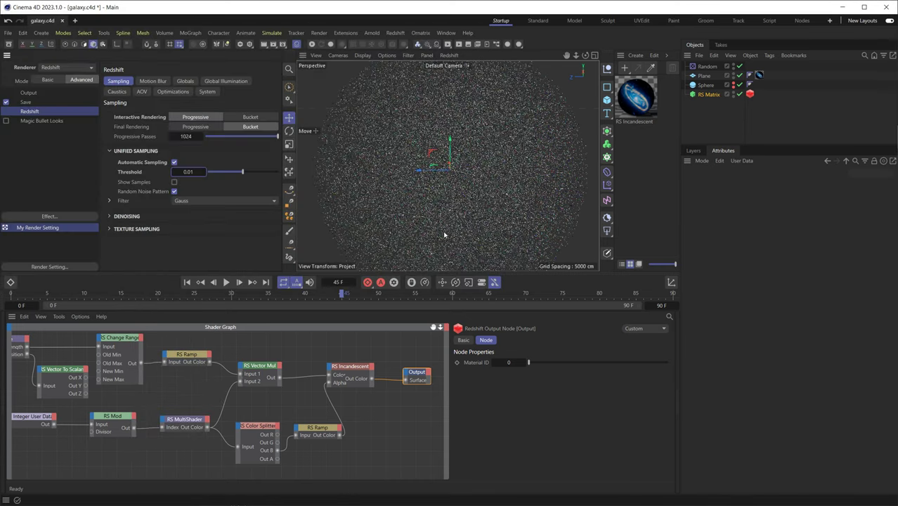
Compare oro.txt with the render command, leaving the '-oro oro.txt' command window in front
click(843, 7)
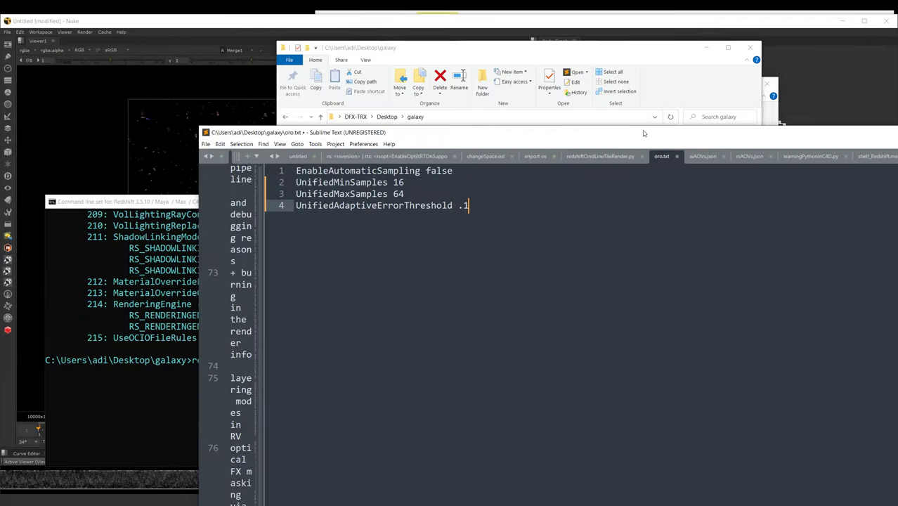
click(169, 206)
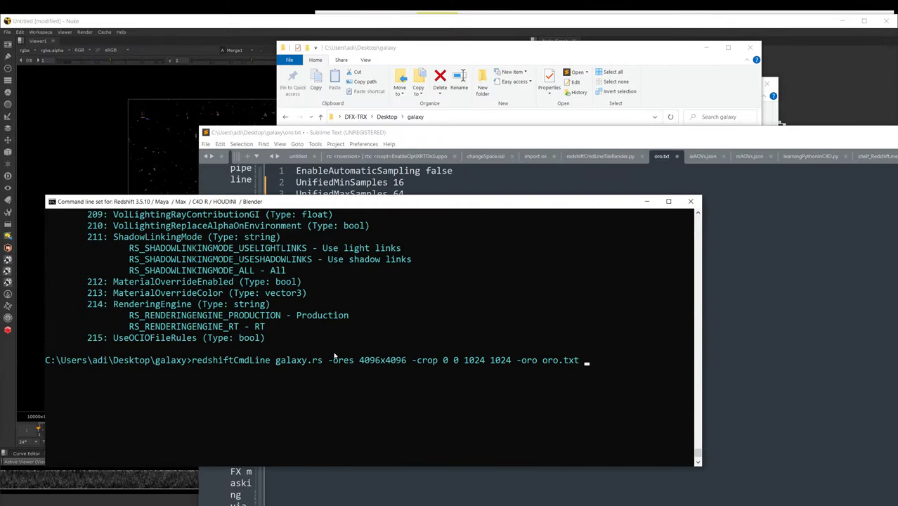
click(805, 259)
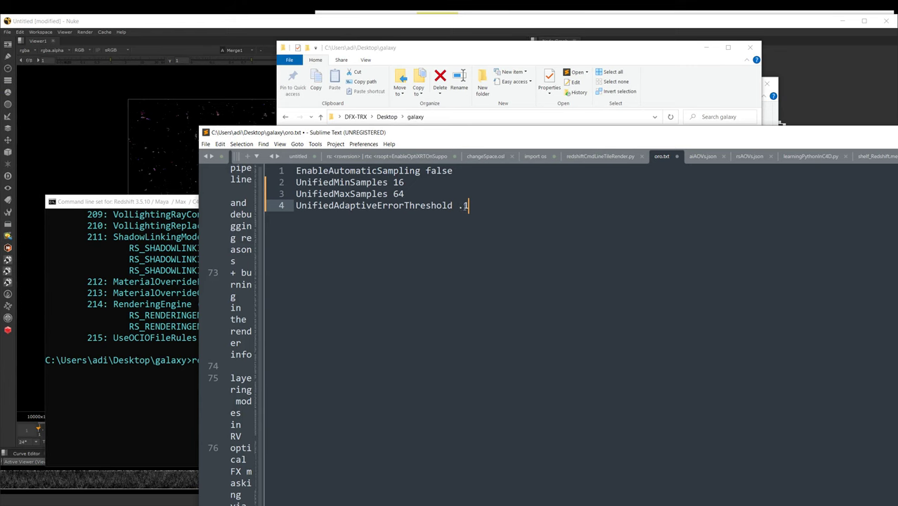
key(alt+Tab)
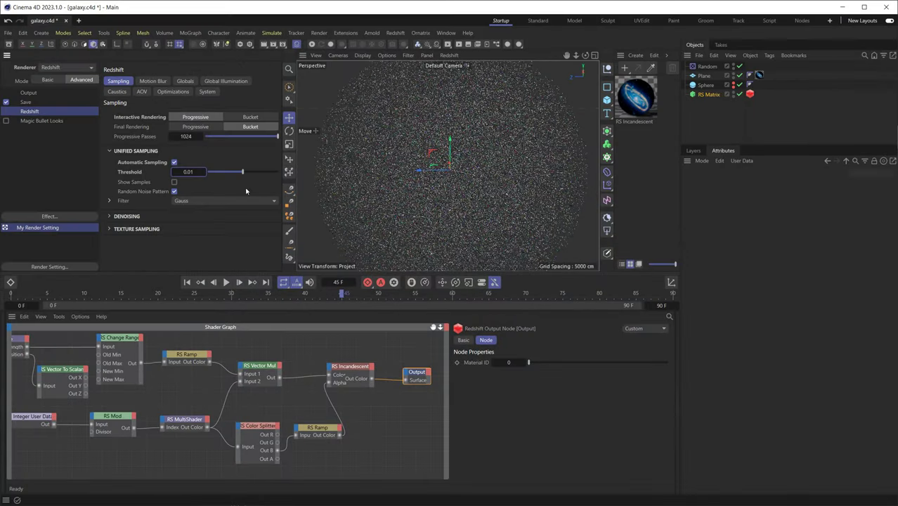
click(843, 7)
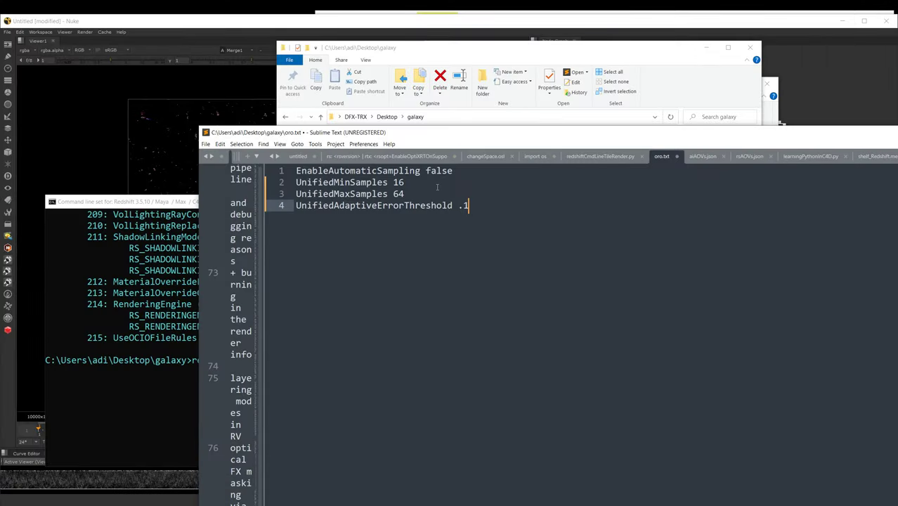
click(174, 267)
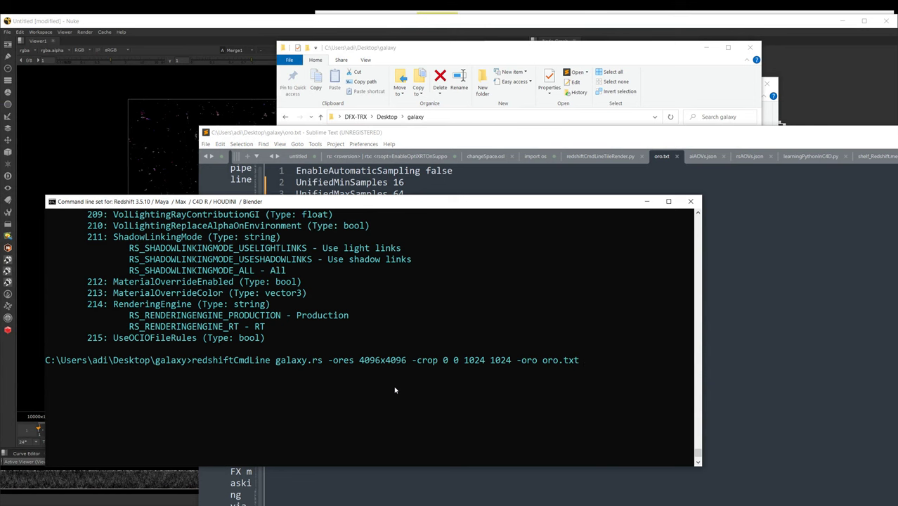
Run the oro.txt-overridden tile render and select the saved 5.80 MB galaxy.exr in the galaxy folder
key(Return)
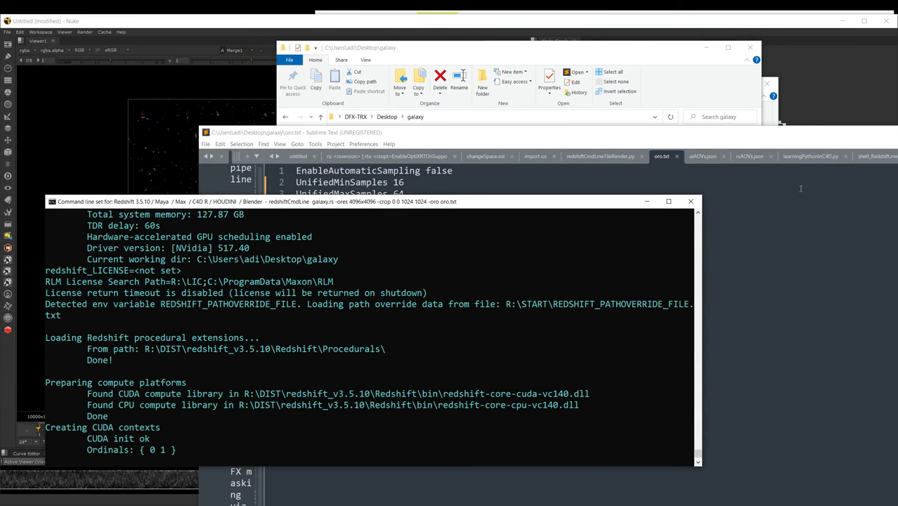
click(506, 61)
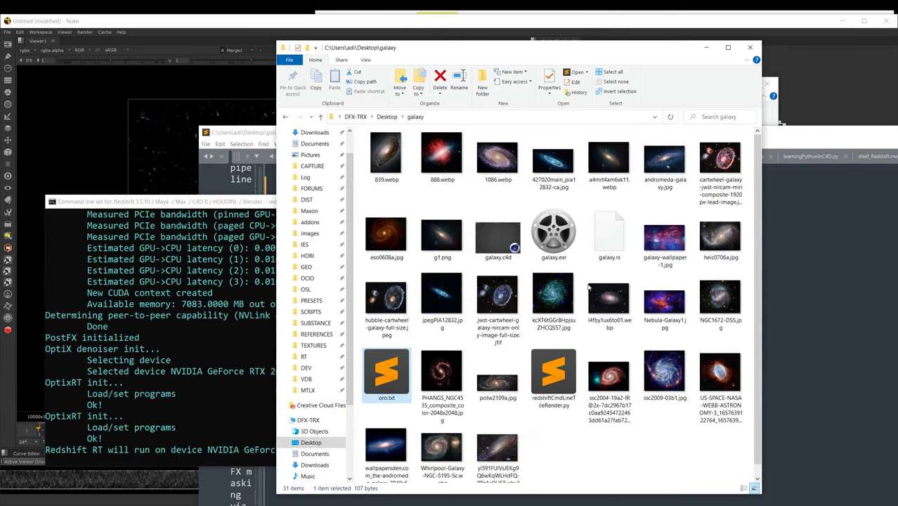
click(556, 241)
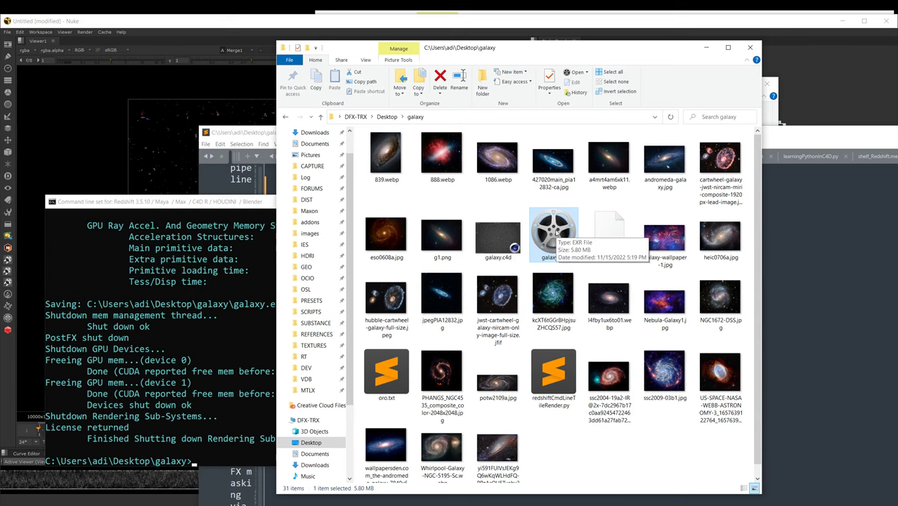
click(671, 82)
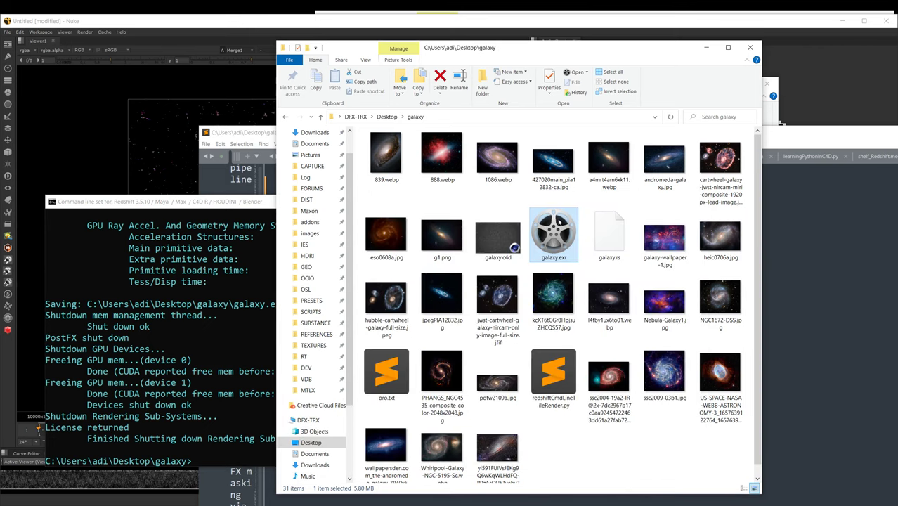
View galaxy.exr in DJV, confirm 4096x4096 RGBA F32 with ZIPS compression, then close DJV
double_click(555, 229)
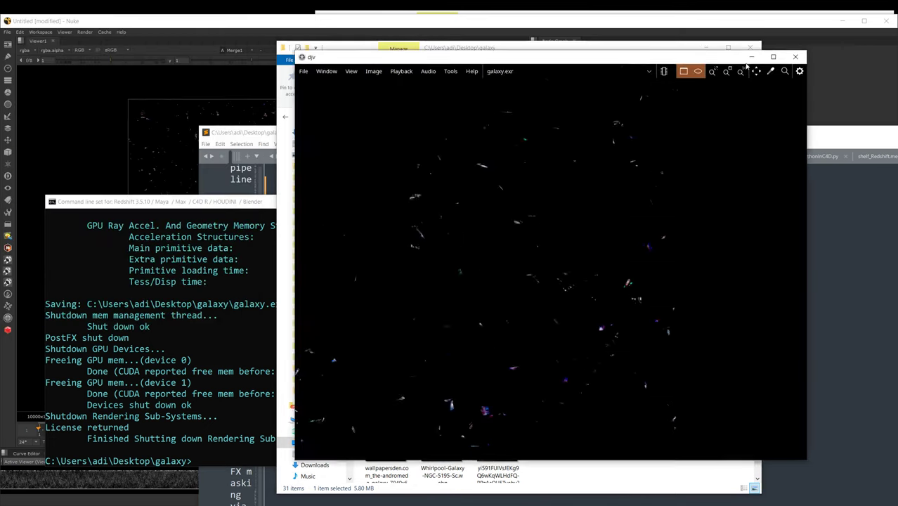
scroll(594, 259, down, 3)
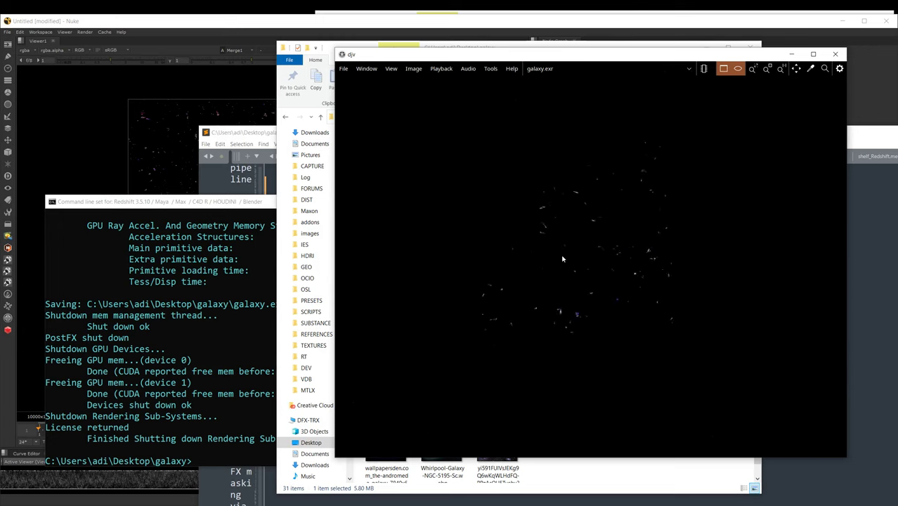
scroll(589, 247, up, 1)
key(ctrl+i)
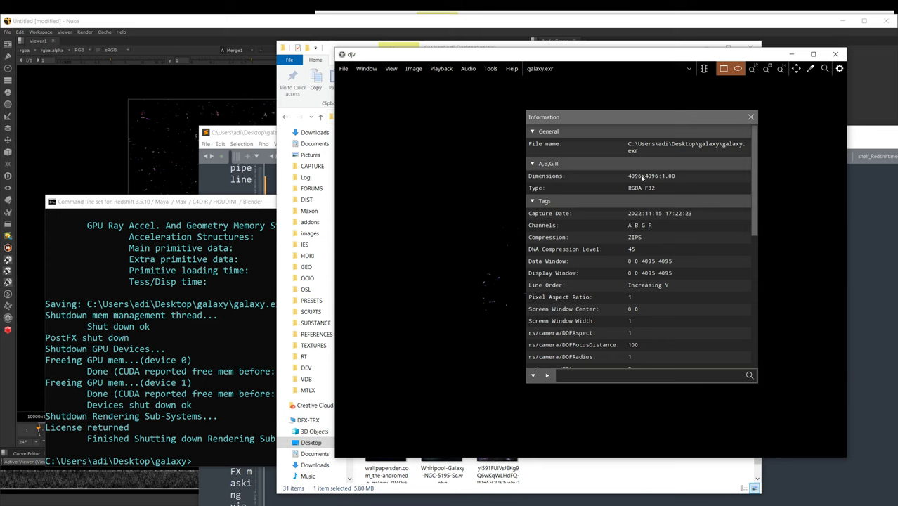
scroll(746, 211, down, 5)
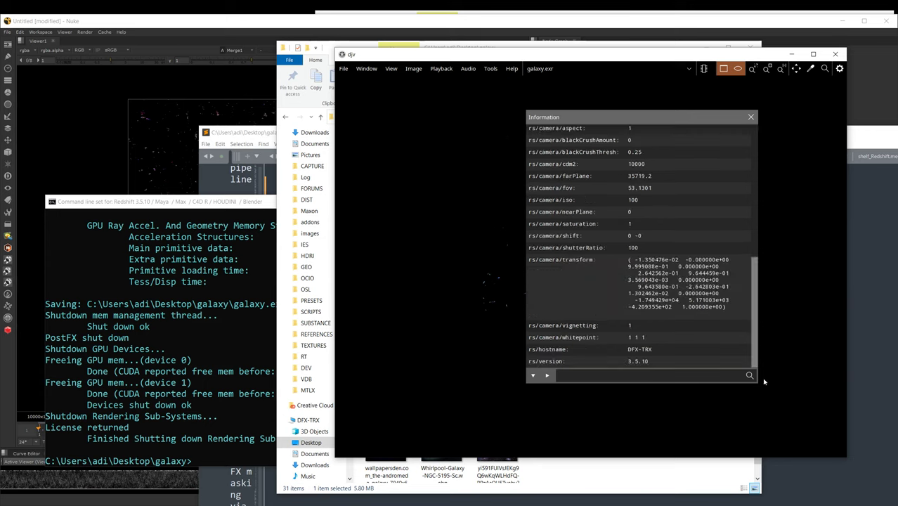
click(750, 118)
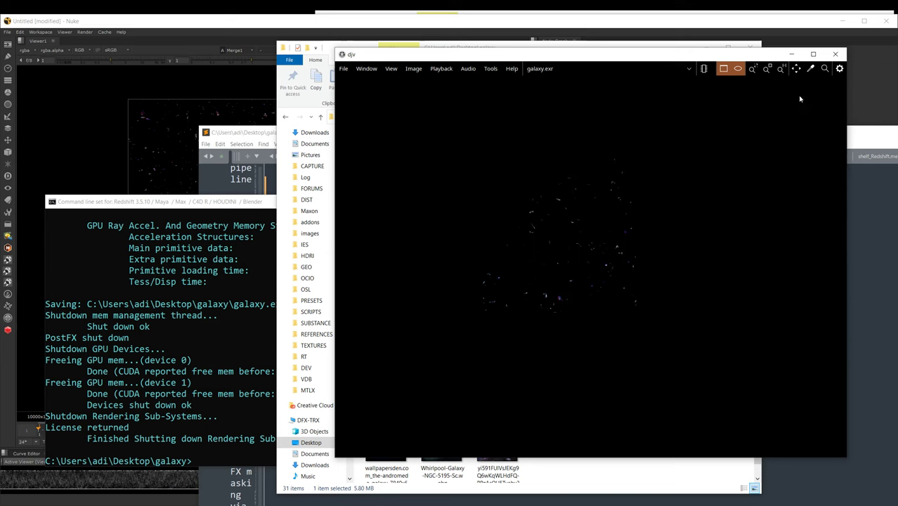
click(835, 54)
Read the log's render-block and VRAM lines, then return to oro.txt in Sublime Text
scroll(298, 310, up, 10)
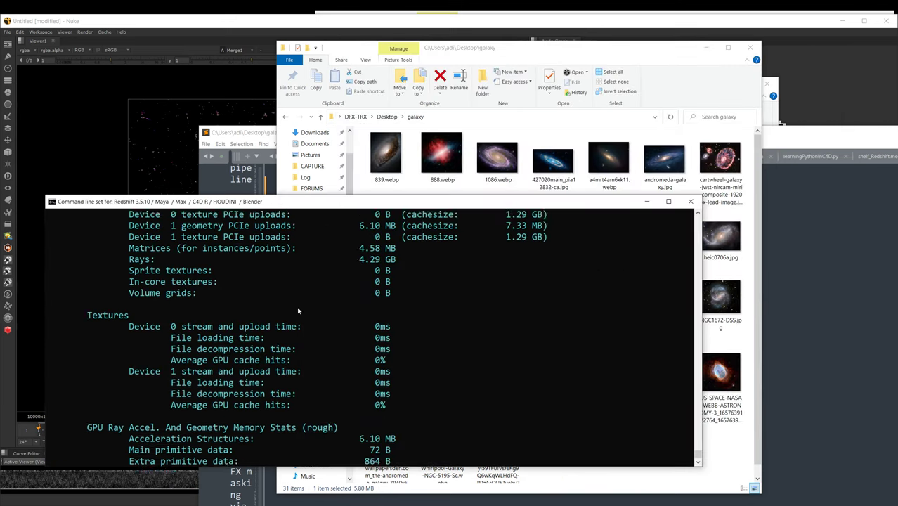
scroll(298, 310, up, 15)
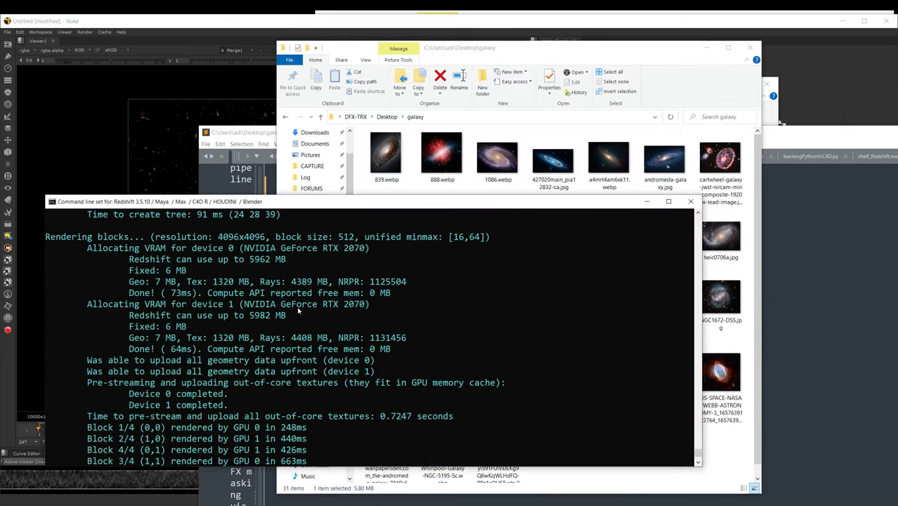
scroll(298, 310, up, 2)
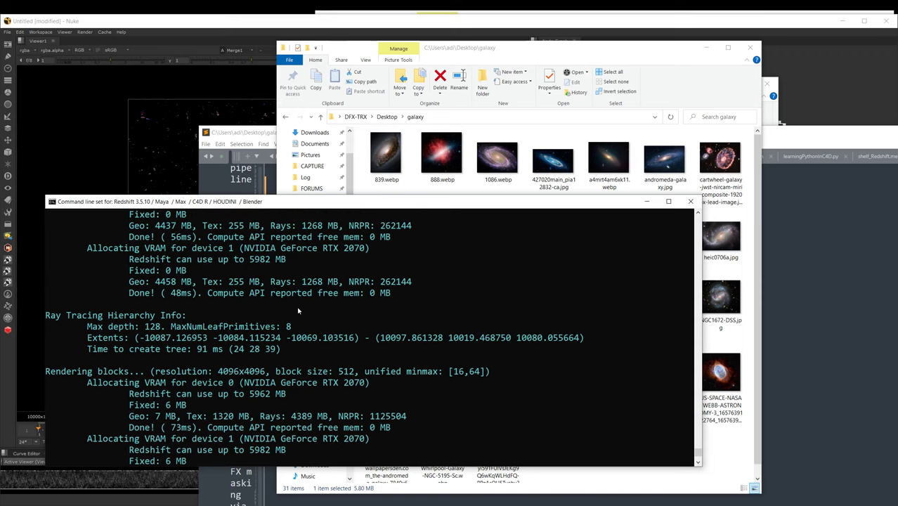
scroll(298, 313, down, 2)
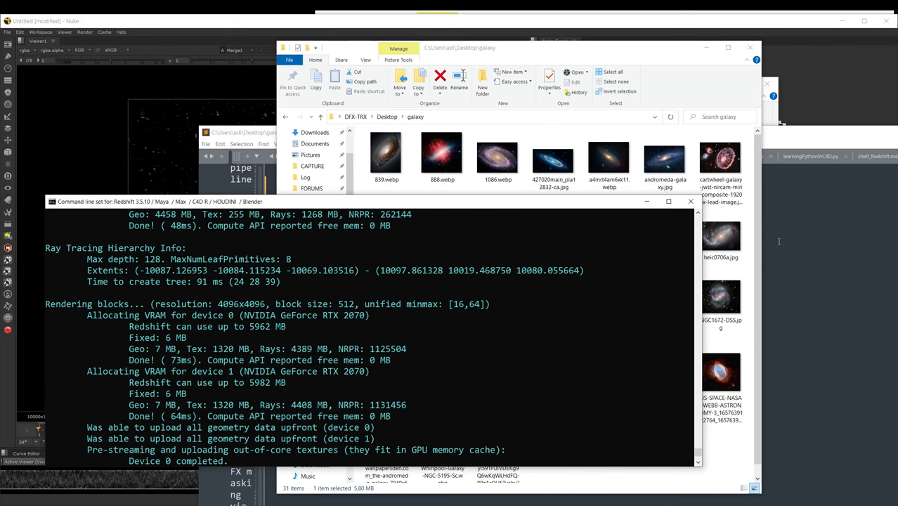
key(alt+Tab)
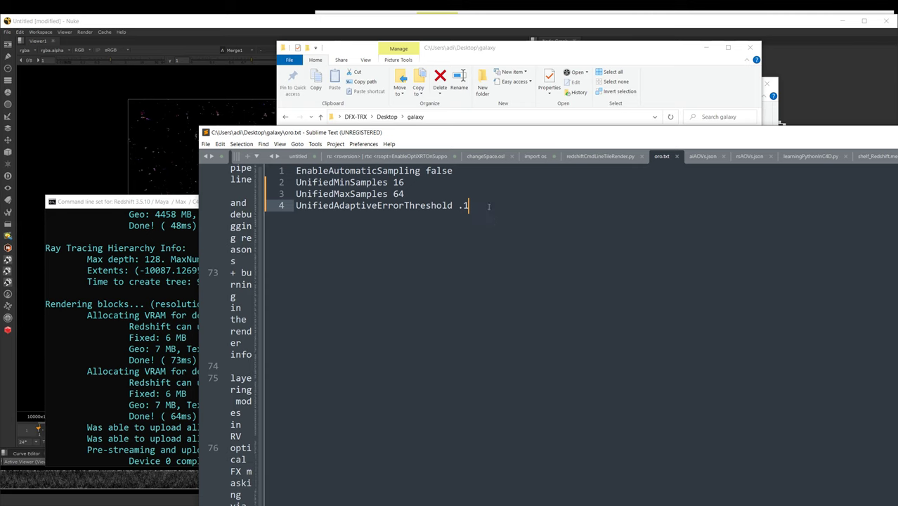
Try a 'Blocksize 256' line in oro.txt, remove it again, save the file, and return to the console
key(Return)
text(Bloc)
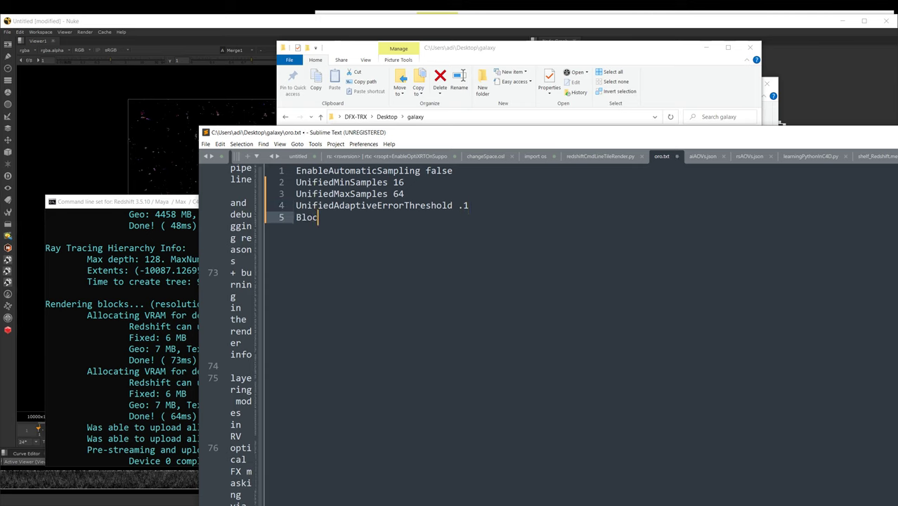
text(ksize 256)
key(shift+Left)
key(shift+Left)
key(shift+Left)
key(shift+Left)
key(shift+Left)
key(shift+Left)
key(shift+Left)
key(shift+Left)
key(shift+Left)
key(shift+Left)
key(shift+Left)
key(shift+Left)
key(shift+Left)
key(BackSpace)
key(ctrl+s)
key(alt+Tab)
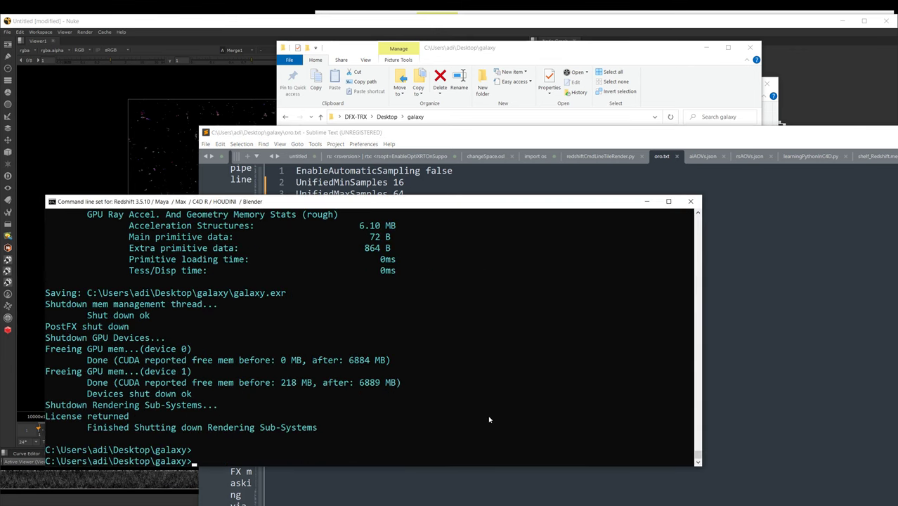
Re-run the render command with -oip 1_1 so the first tile goes into a 1_1 folder
key(Up)
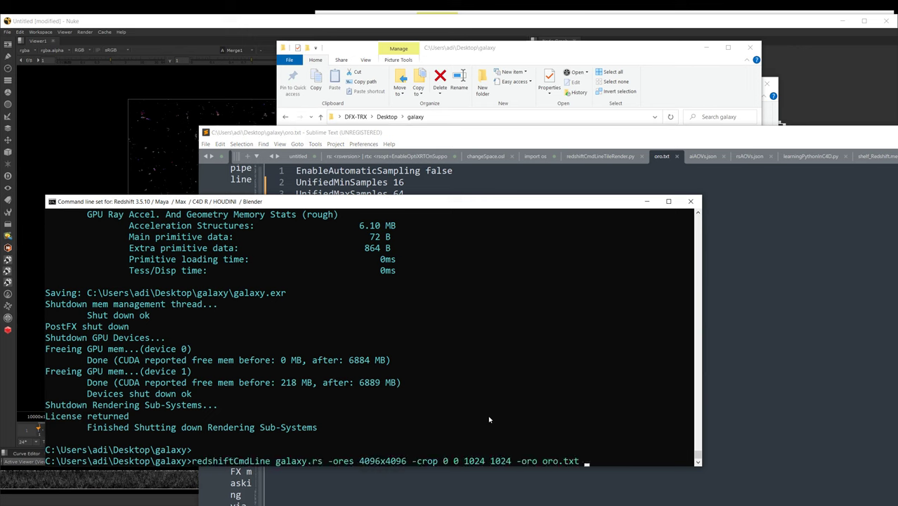
text(-oi)
text(p 1_1_1)
key(Return)
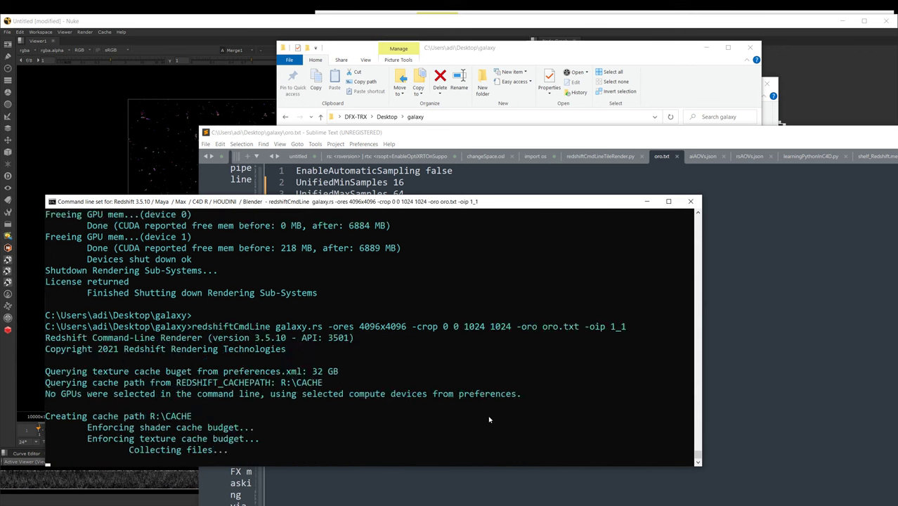
Delete the old full-frame galaxy.exr and confirm the 1_1 folder holds the tile
click(719, 92)
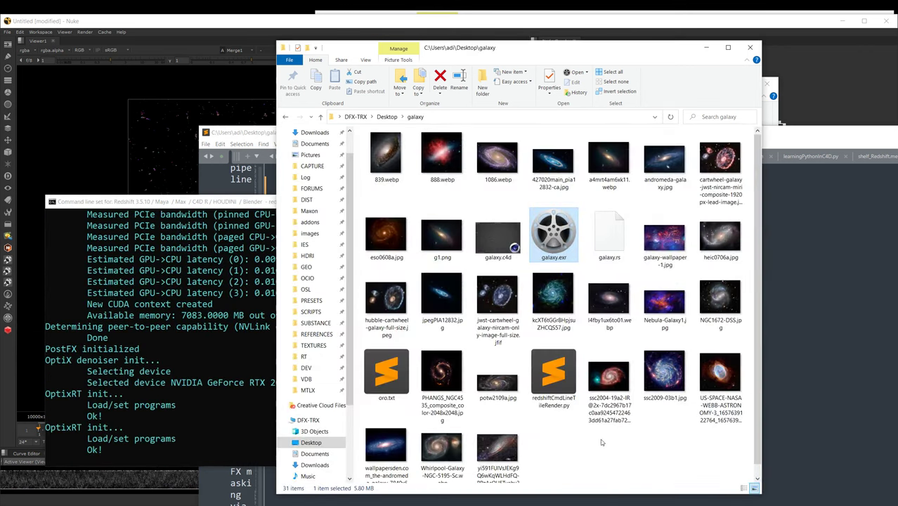
drag(759, 497, 880, 505)
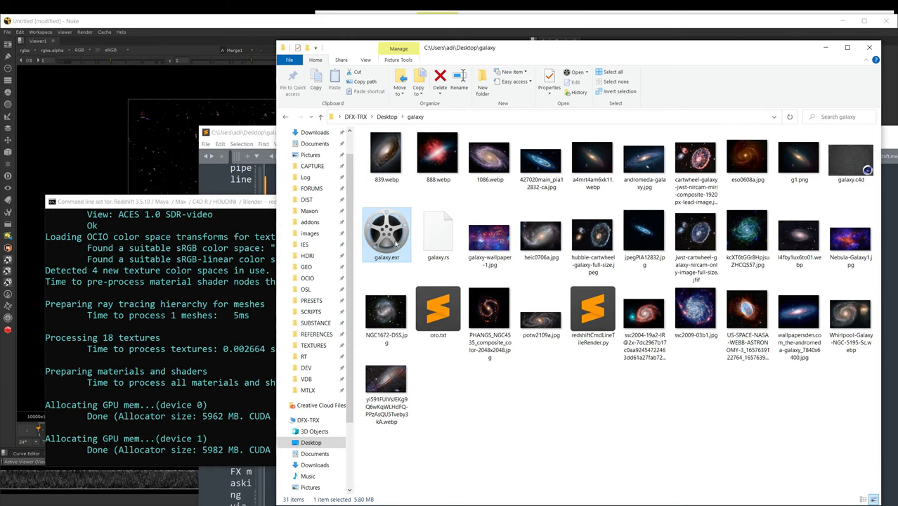
key(Delete)
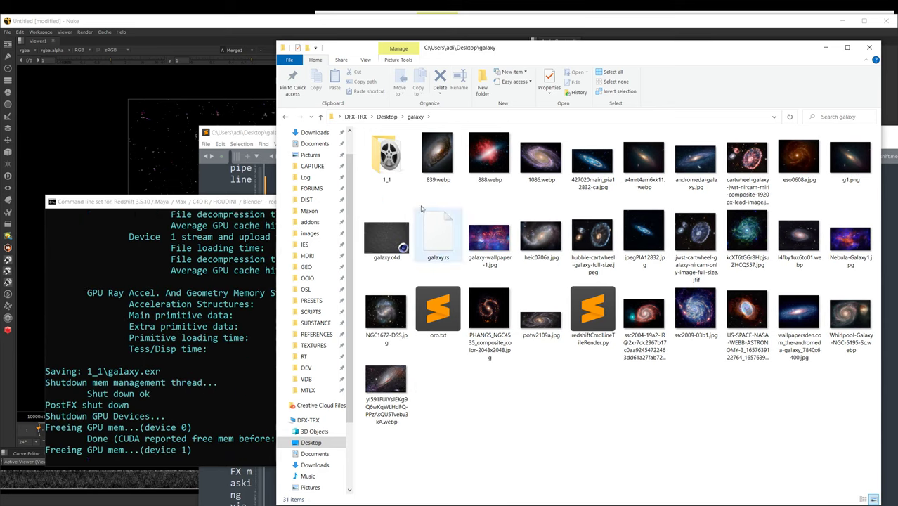
double_click(388, 156)
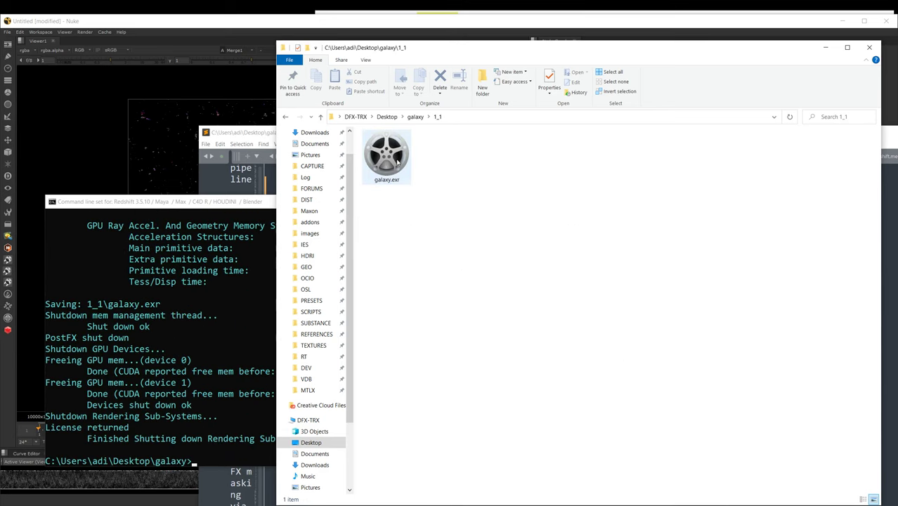
key(alt+Up)
key(alt+Tab)
key(Up)
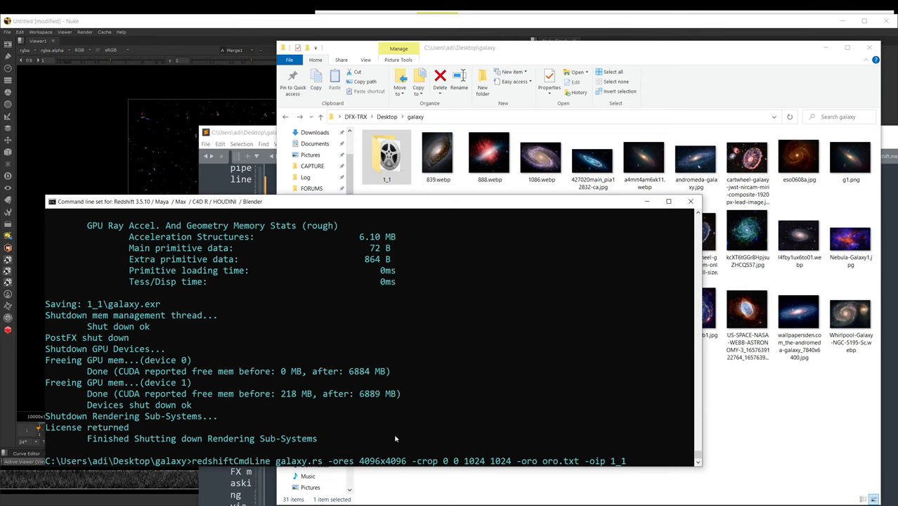
Render the second tile with crop offset 1024 into the 2_1 folder
key(Delete)
text(2)
key(Left)
key(Left)
key(Left)
key(Left)
key(Left)
key(Left)
key(Left)
key(Left)
key(Left)
key(Left)
key(Left)
key(Left)
key(Left)
key(Left)
key(Left)
key(Left)
key(Left)
key(Left)
key(Left)
key(Left)
text(1024)
key(Return)
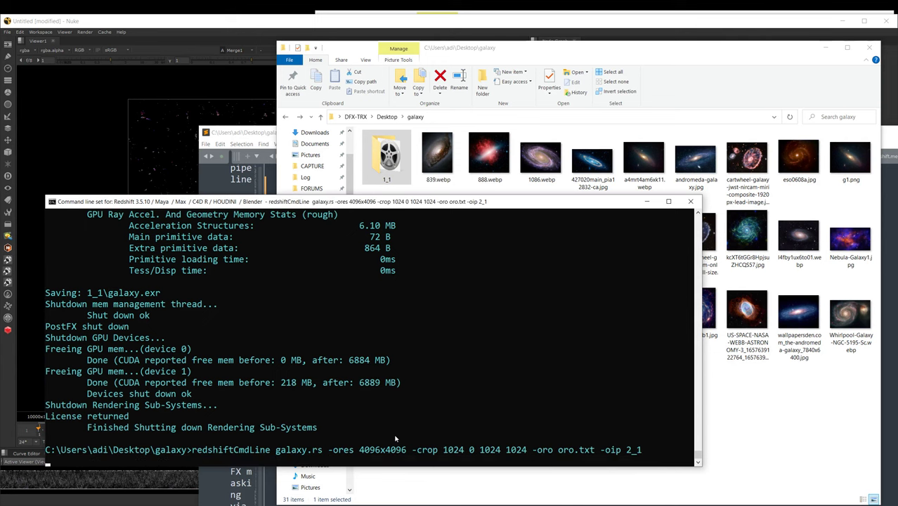
Check that the 2_1 folder contains the rendered tile
click(794, 390)
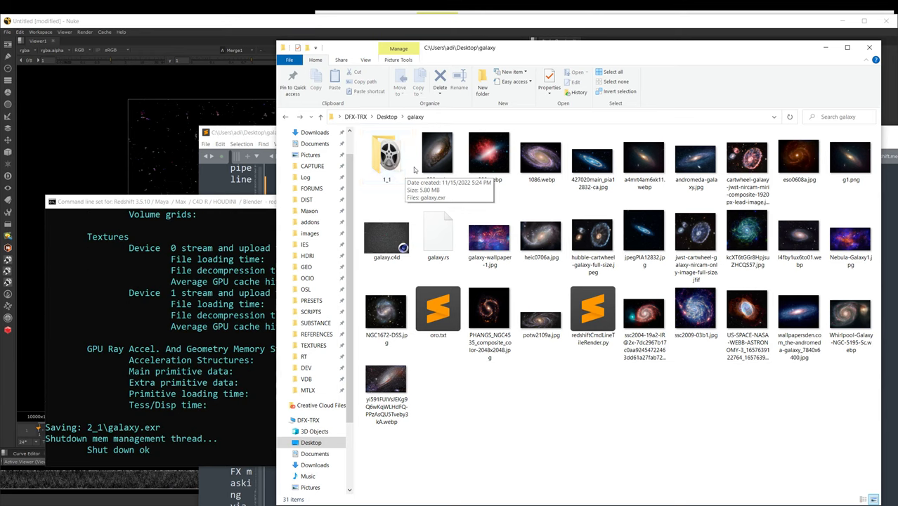
click(450, 166)
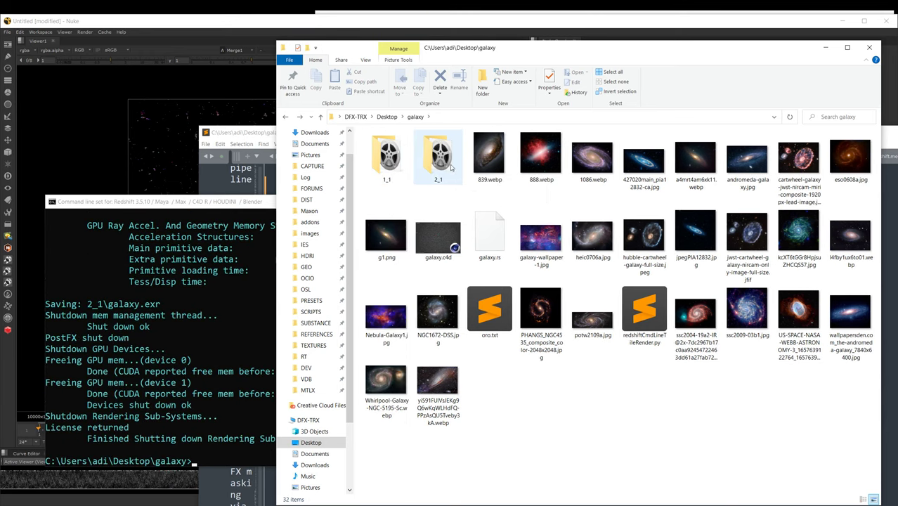
double_click(450, 165)
key(alt+Left)
click(257, 285)
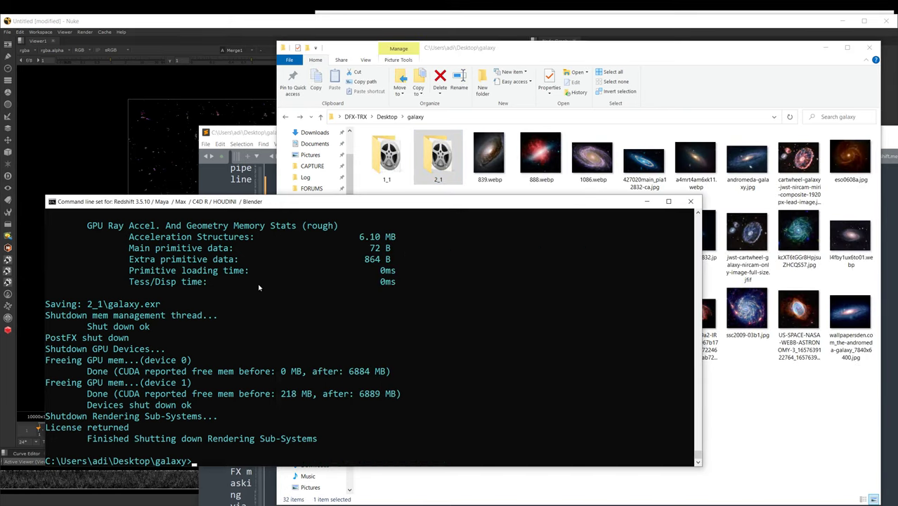
Render the third tile with crop offset 2048 into the 3_1 folder
key(Up)
key(Left)
key(Left)
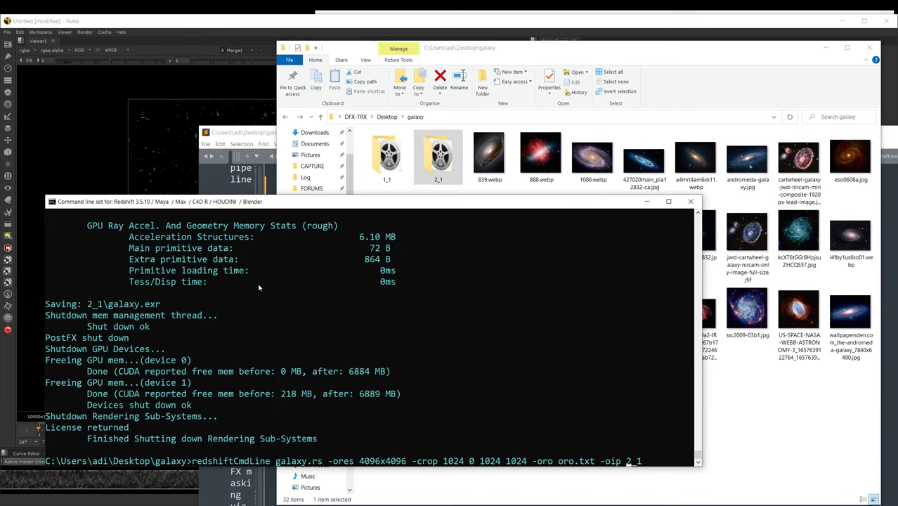
key(Left)
key(Left)
key(Left)
key(Left)
key(Left)
key(Left)
key(Left)
key(Left)
key(Left)
key(Left)
key(Left)
key(Left)
key(Left)
key(Left)
key(Left)
key(Left)
key(Left)
key(Left)
key(Left)
key(Left)
key(Delete)
key(Delete)
key(Delete)
key(Delete)
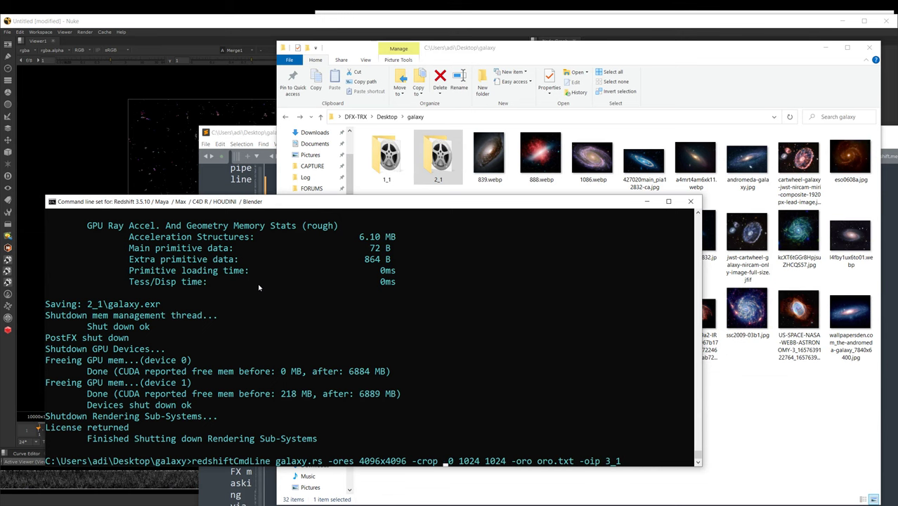
text(2048)
key(Return)
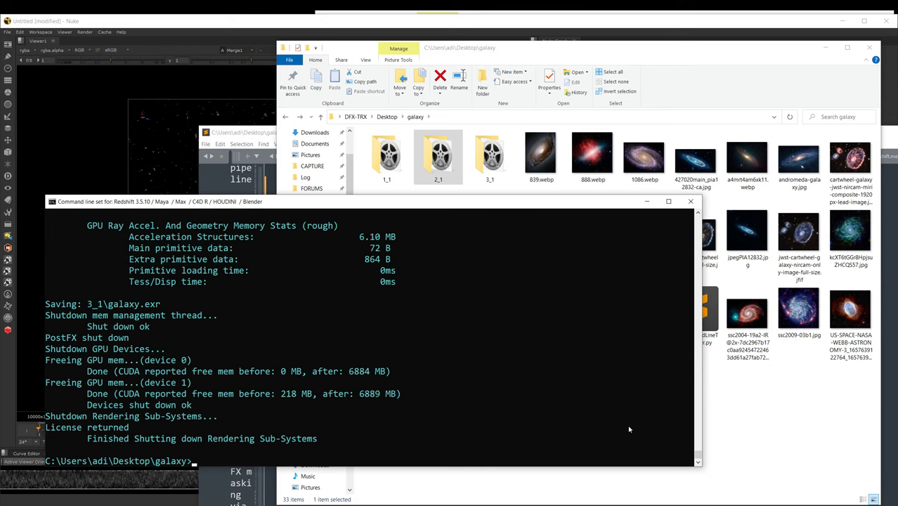
Confirm the 3_1 tile exists, then delete Nuke's old Read and Merge node tree
click(777, 443)
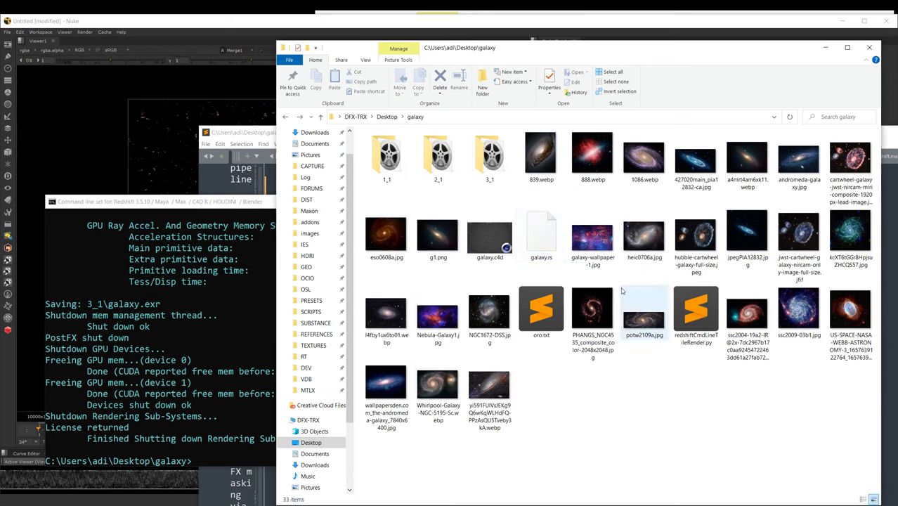
double_click(492, 158)
key(alt+Left)
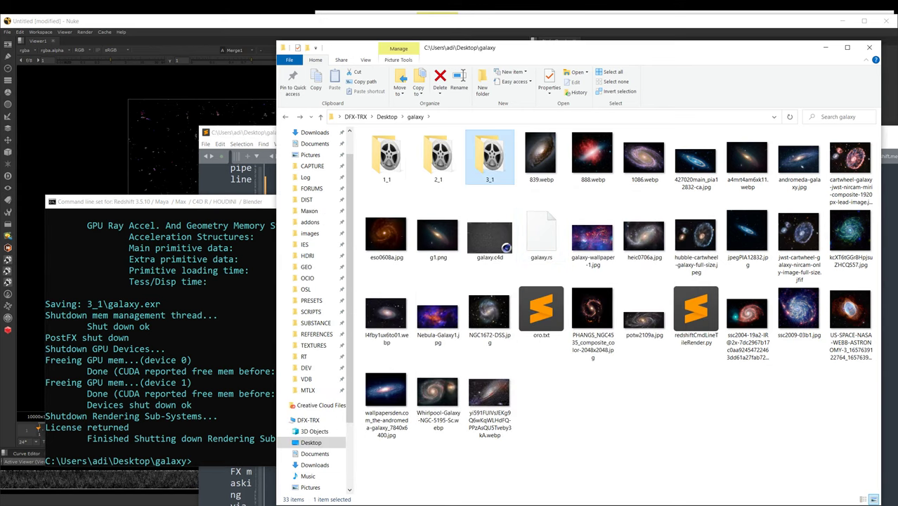
key(alt+Tab)
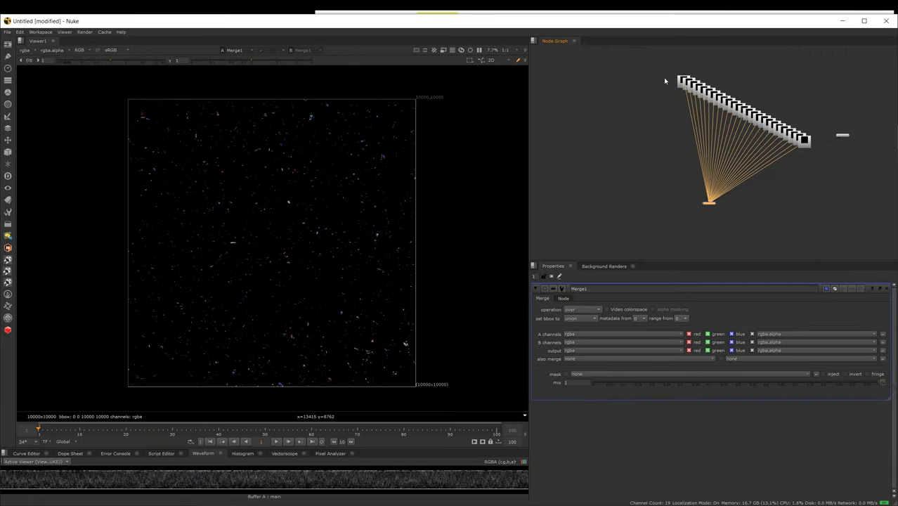
drag(653, 73, 814, 242)
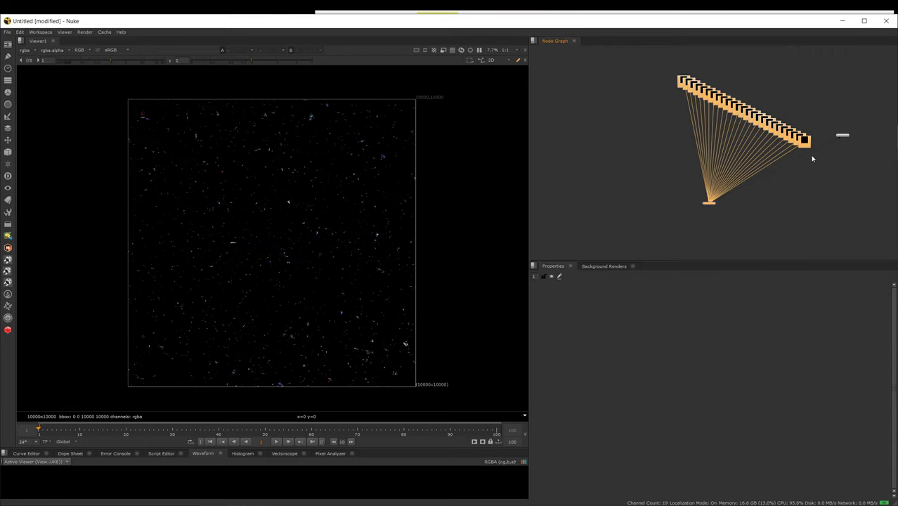
key(Delete)
drag(842, 136, 707, 225)
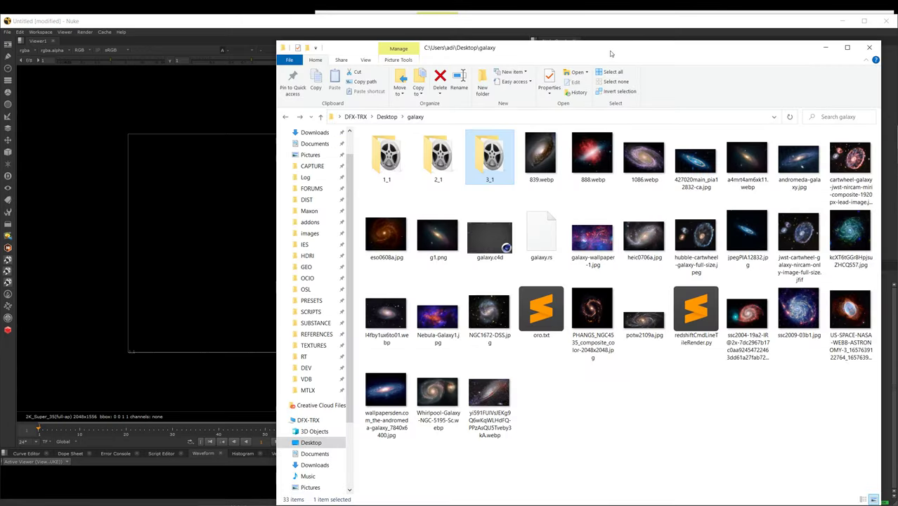
Bring in tile folders 1_1, 2_1 and 3_1 as Read nodes, merge them, and view the result
drag(610, 49, 332, 186)
drag(205, 328, 76, 266)
drag(211, 298, 693, 179)
key(m)
drag(774, 199, 740, 232)
key(1)
scroll(202, 141, up, 5)
View Read1, Read2, Read3 and then Merge1 individually in the viewer
key(Page_Up)
key(Page_Up)
key(Page_Up)
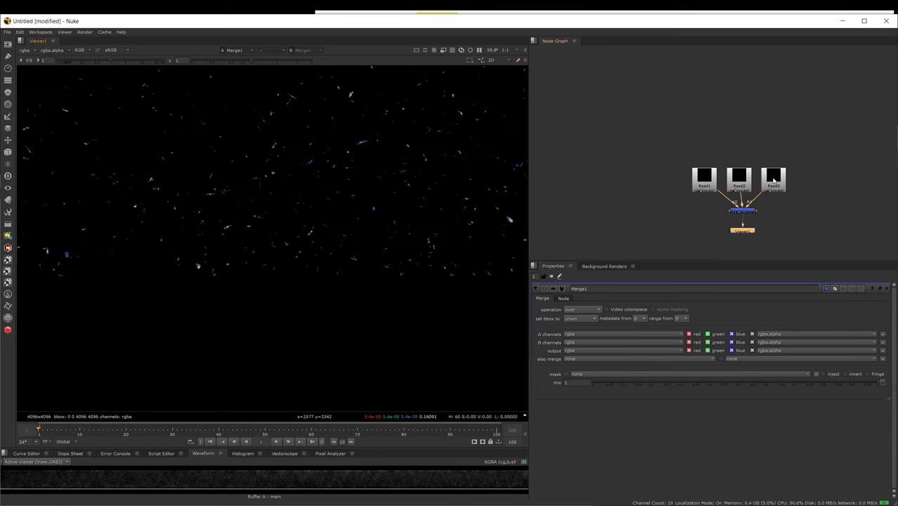
scroll(313, 166, down, 5)
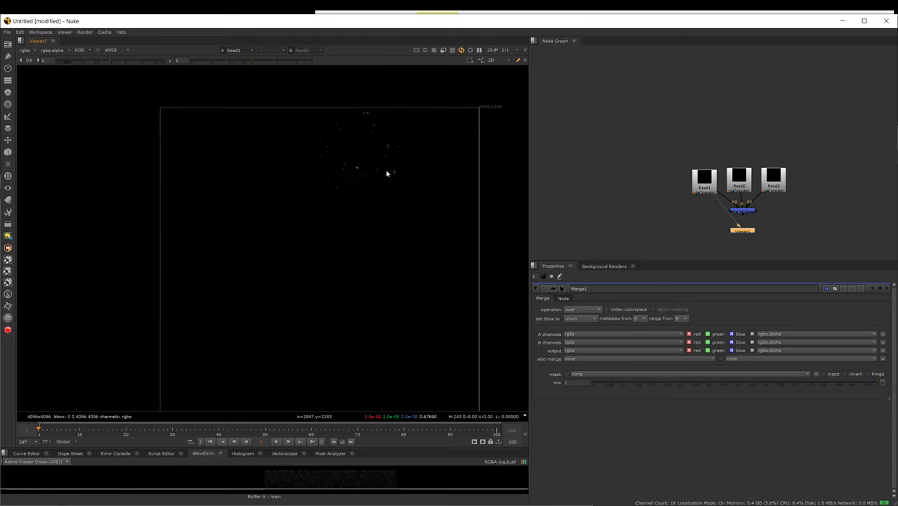
click(740, 184)
key(1)
click(776, 181)
key(1)
click(742, 210)
key(1)
Zoom in on the merged star field, then return to the Cinema 4D galaxy scene
click(745, 231)
drag(748, 240, 748, 246)
scroll(345, 167, up, 8)
scroll(353, 101, up, 3)
scroll(334, 118, down, 8)
scroll(328, 197, up, 10)
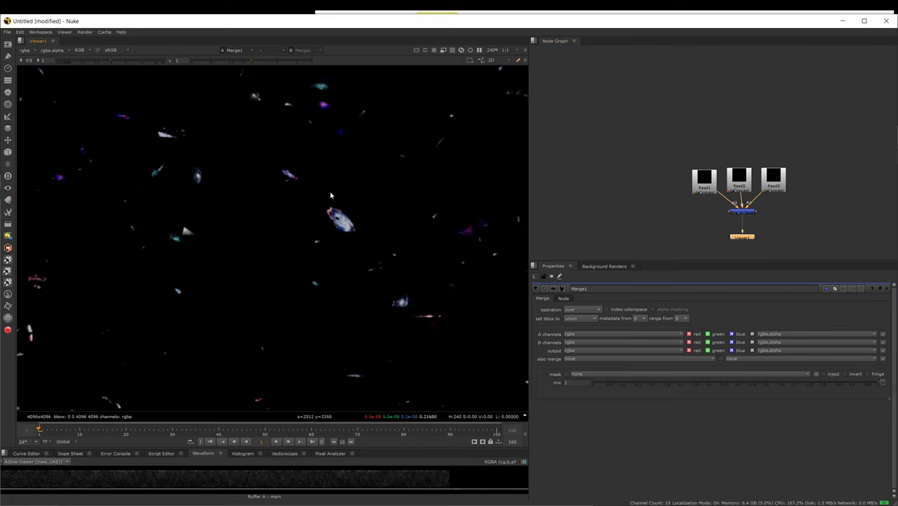
scroll(328, 201, up, 2)
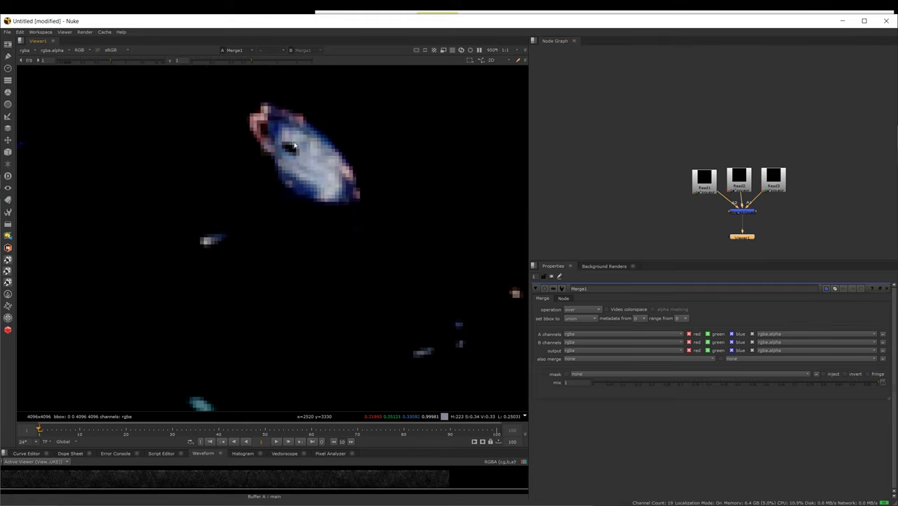
scroll(318, 184, down, 4)
scroll(317, 183, down, 8)
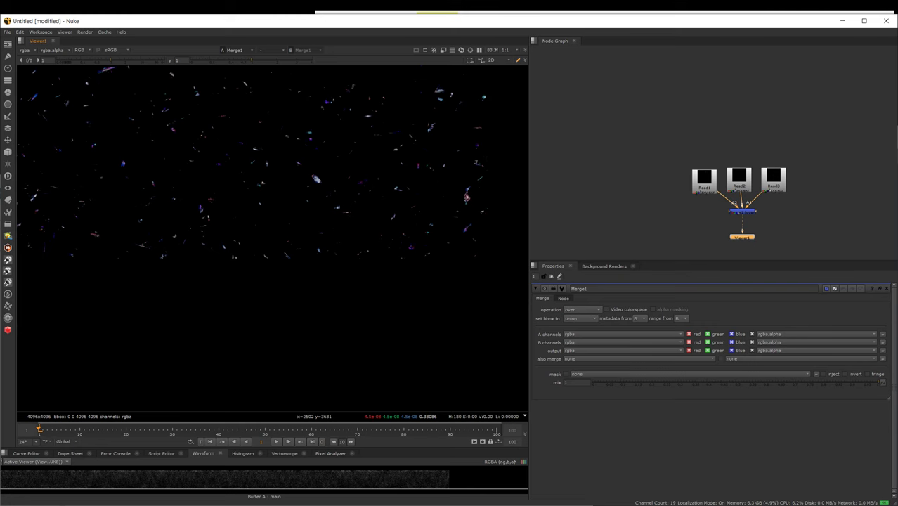
key(alt+Tab)
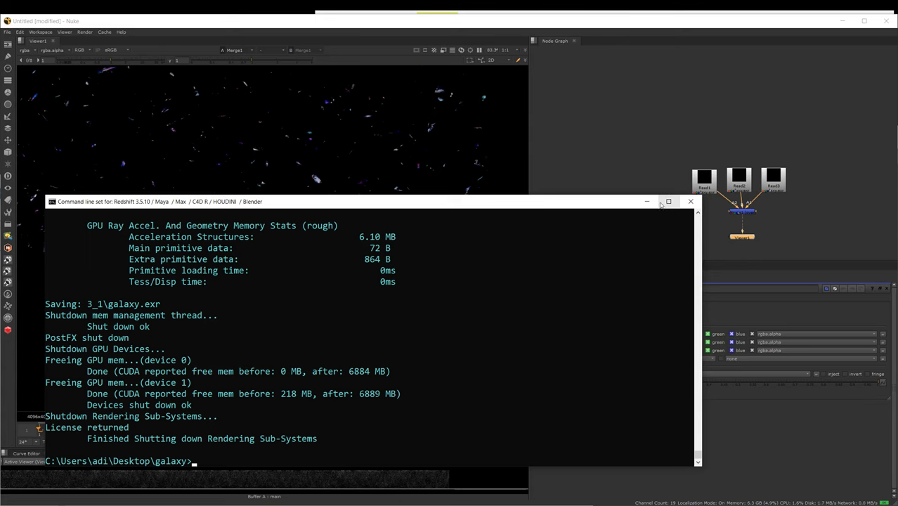
key(alt+Tab)
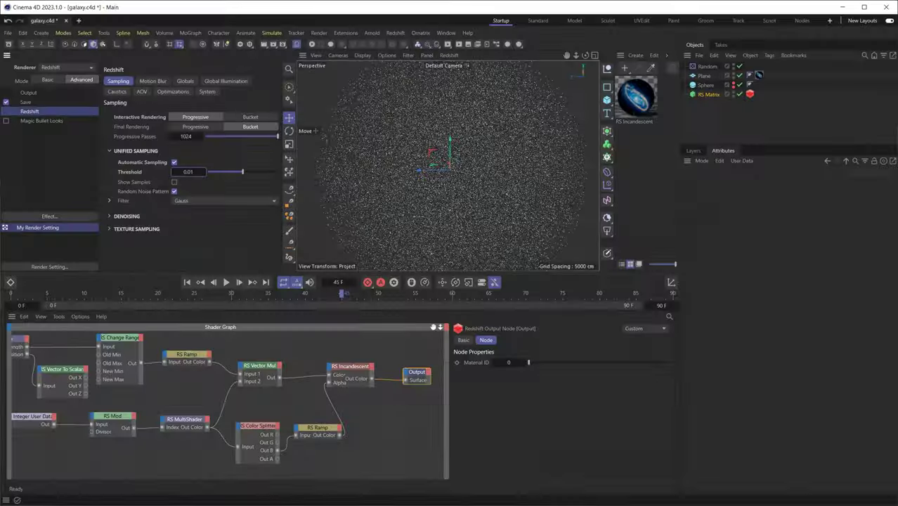
Open redshiftCmdLineTileRender.py from the galaxy folder in the Script Manager
click(345, 33)
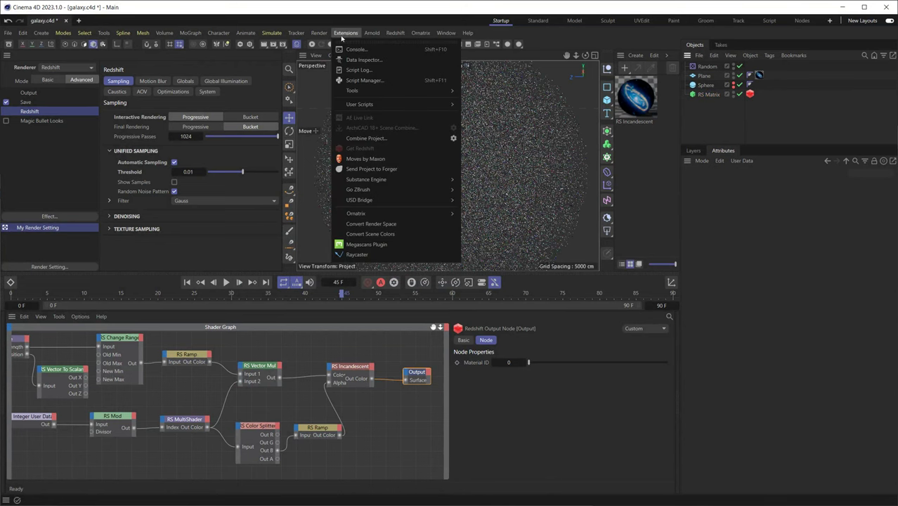
click(358, 80)
drag(490, 77, 427, 83)
click(311, 94)
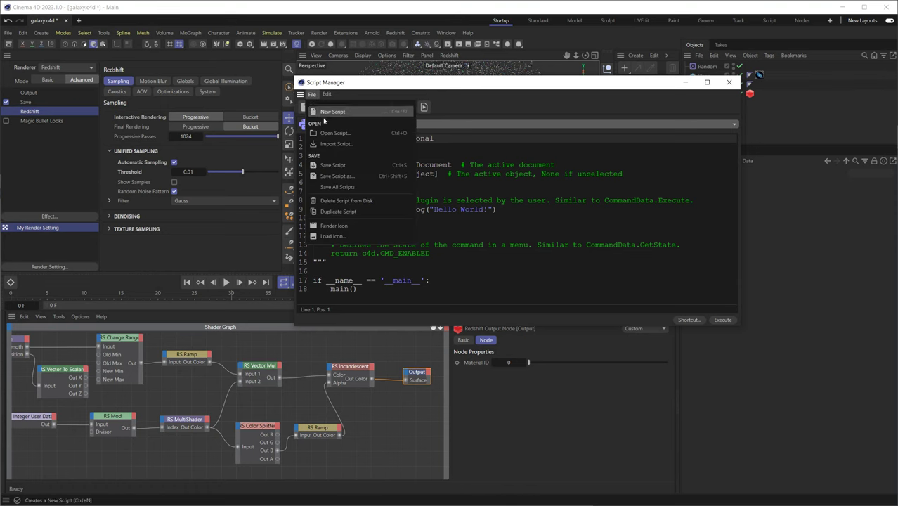
click(334, 134)
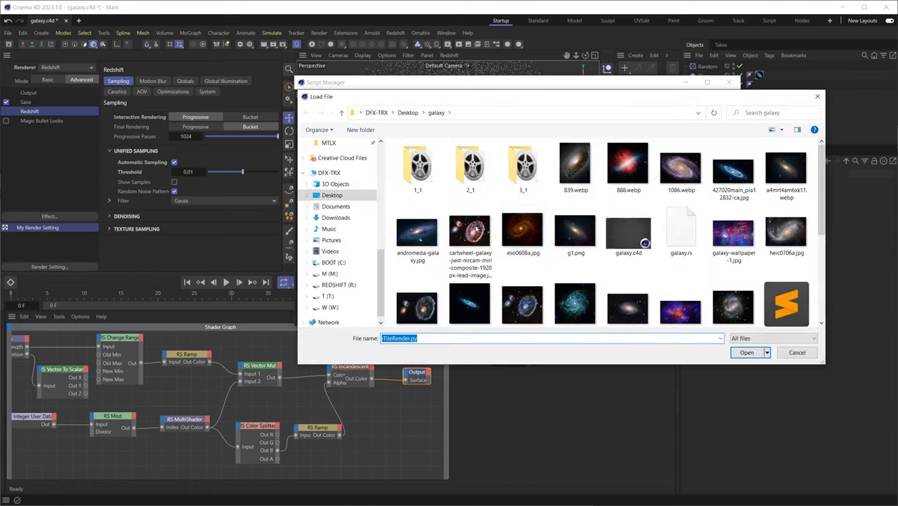
scroll(782, 253, down, 3)
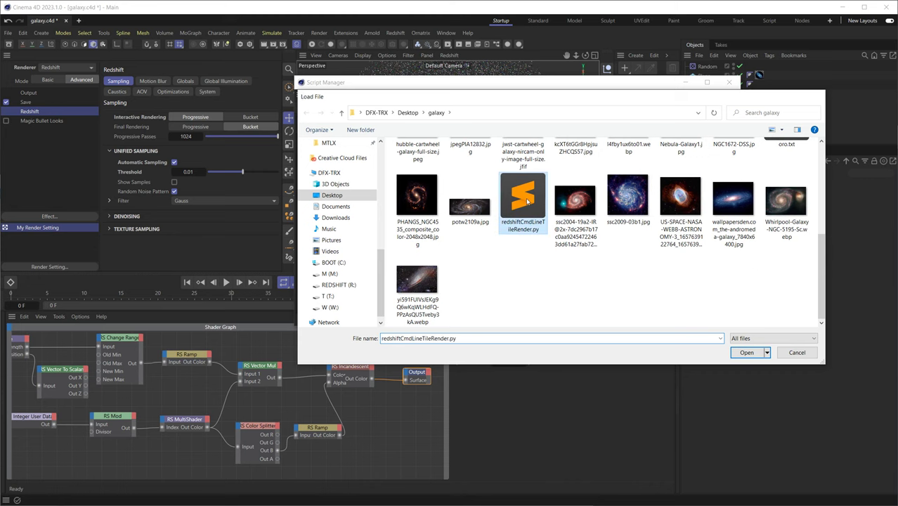
double_click(522, 200)
drag(295, 328, 36, 373)
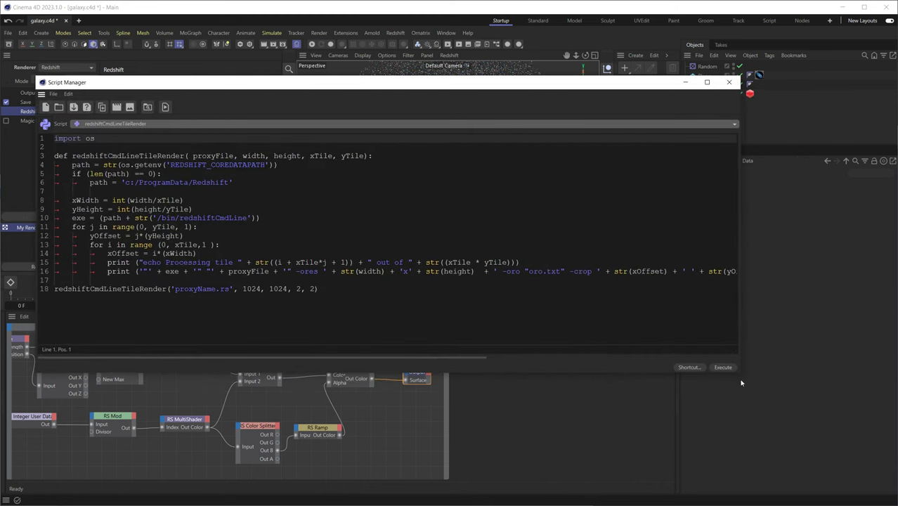
Replace proxyName with galaxy on line 18 and execute the script once
drag(740, 376, 880, 364)
double_click(532, 272)
click(544, 281)
drag(211, 291, 175, 291)
text(galaxy)
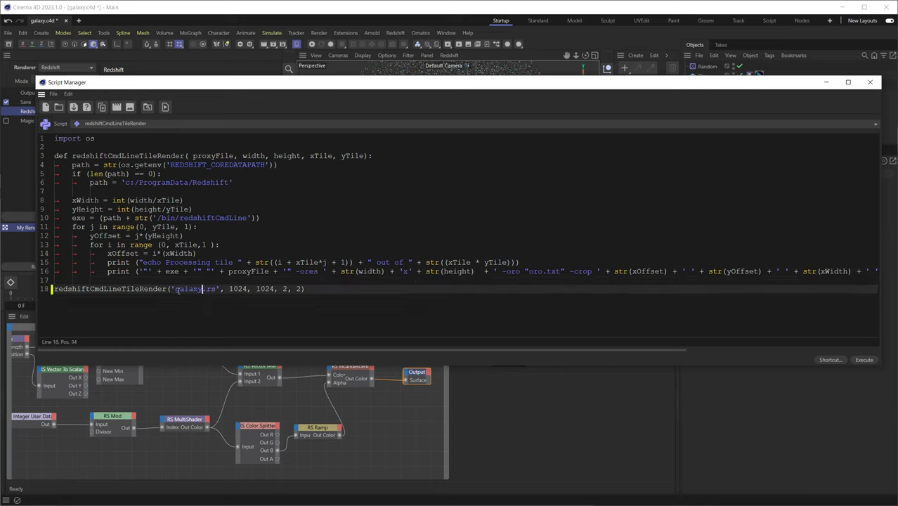
key(Up)
key(Up)
key(Up)
key(Up)
key(Up)
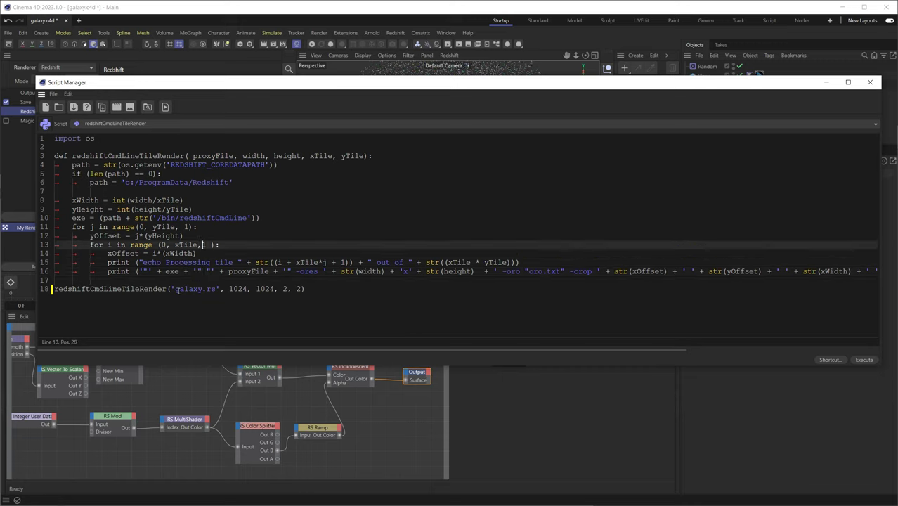
double_click(218, 165)
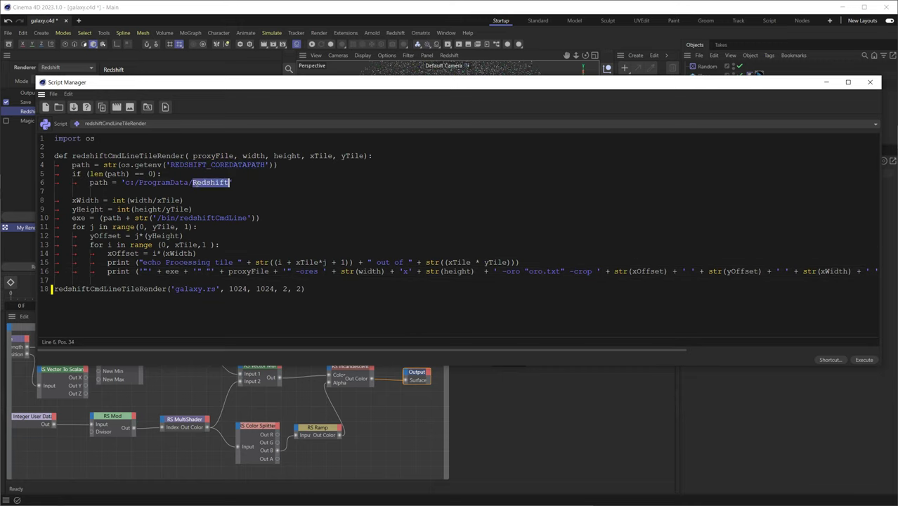
click(232, 182)
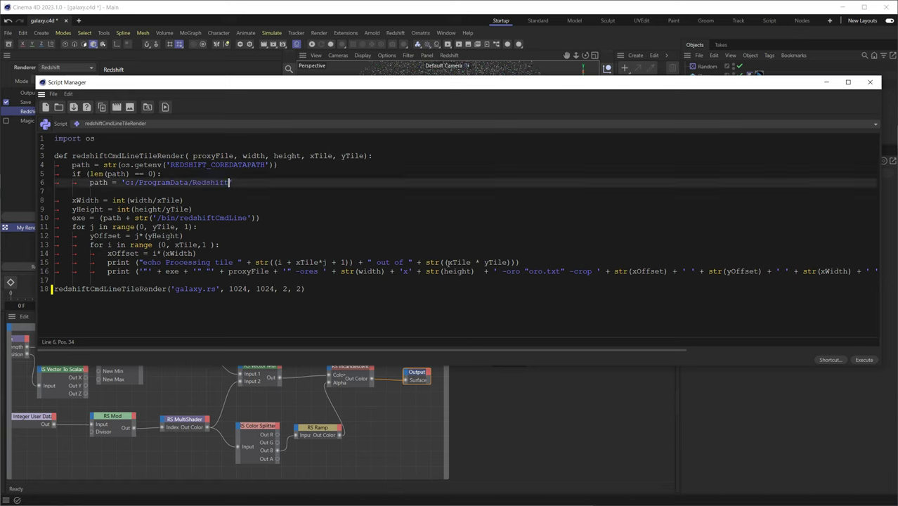
click(864, 360)
Change the resolution to 10240 x 10240 and the tile grid from 2 x 2 to 4 x 4
click(338, 291)
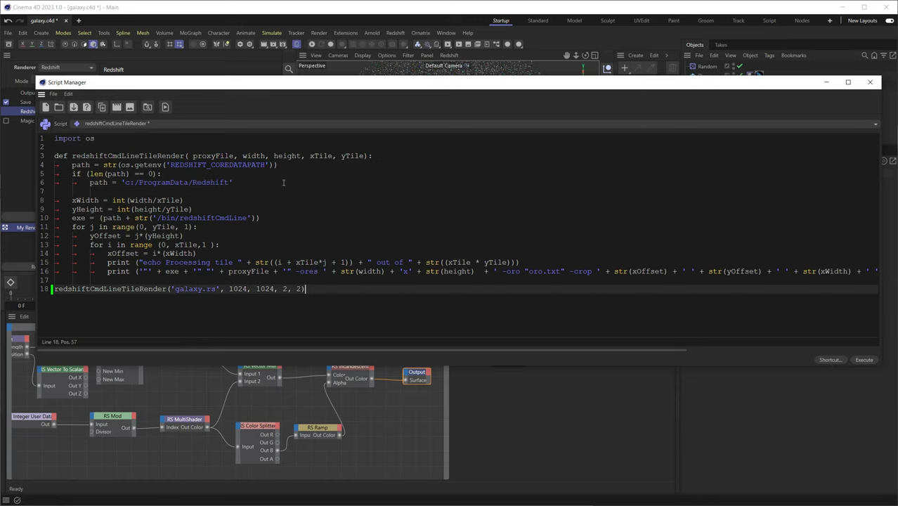
double_click(239, 289)
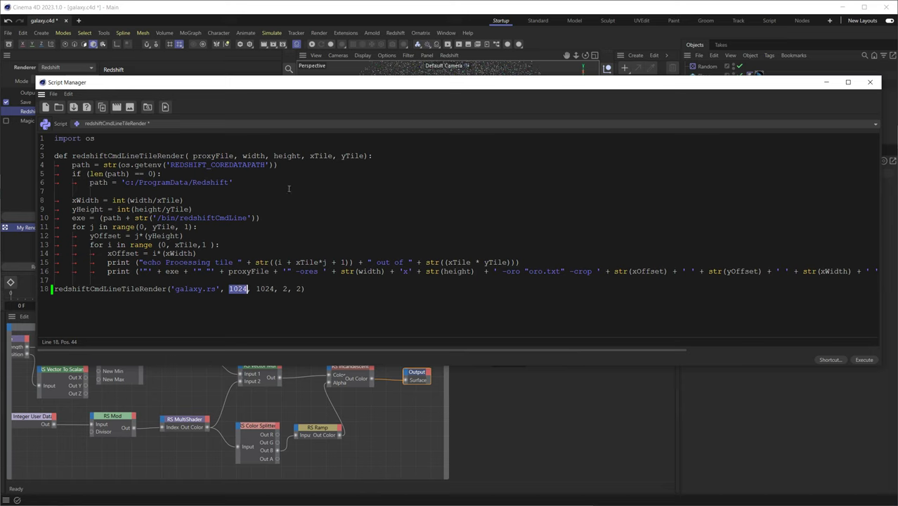
click(246, 290)
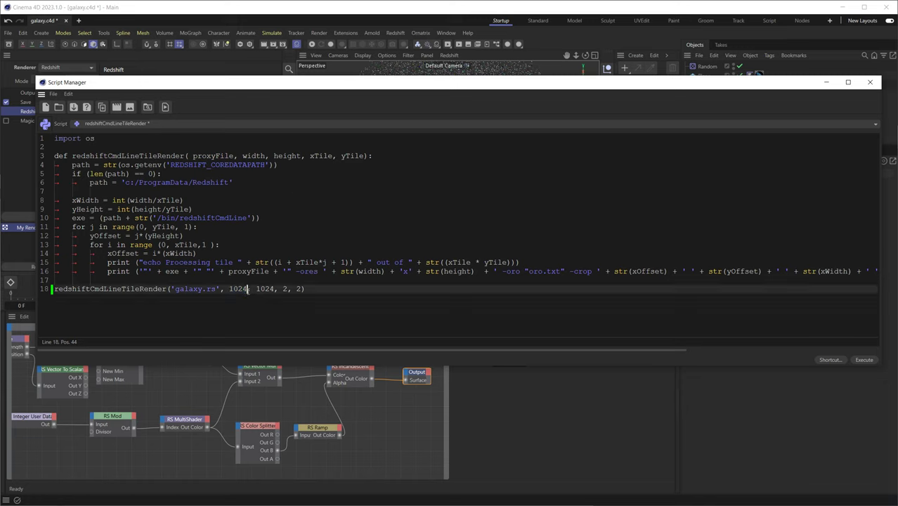
text(0)
click(279, 289)
text(0)
double_click(294, 289)
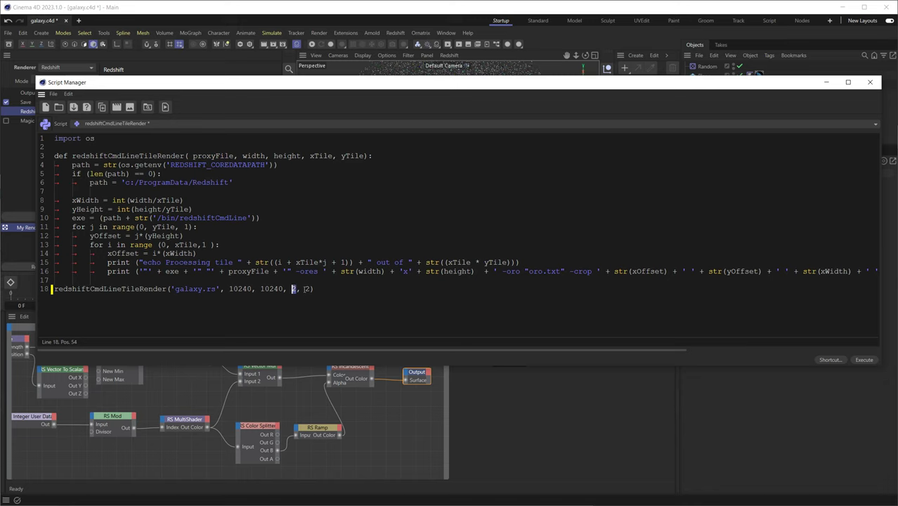
text(4)
double_click(306, 289)
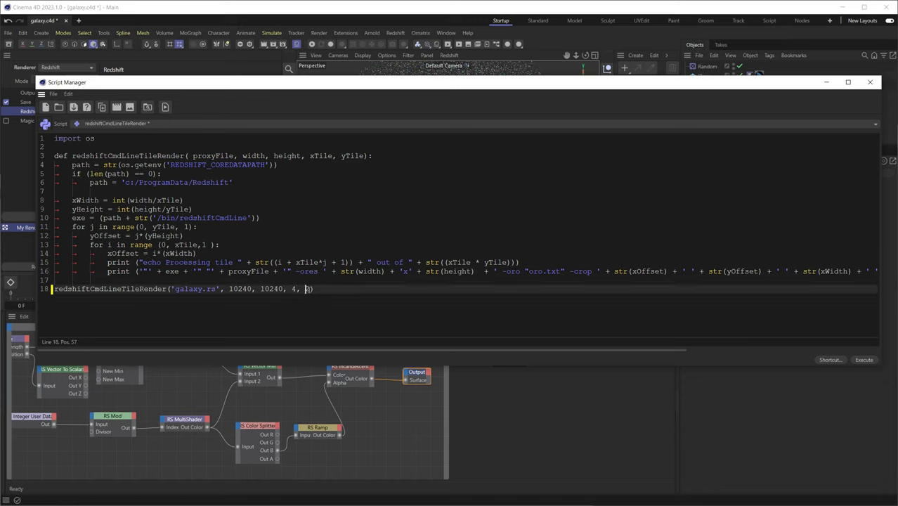
text(4)
drag(371, 87, 370, 58)
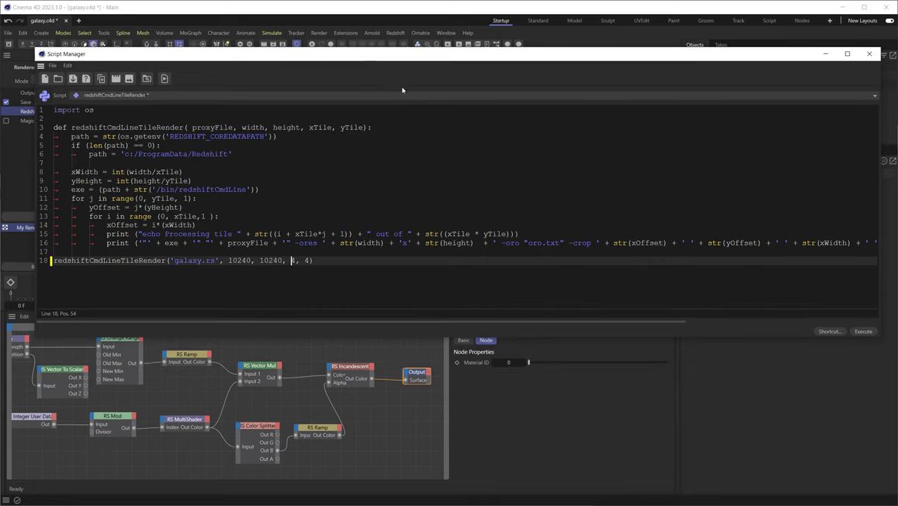
Run the updated script and dock the Console below the code
click(863, 331)
click(346, 33)
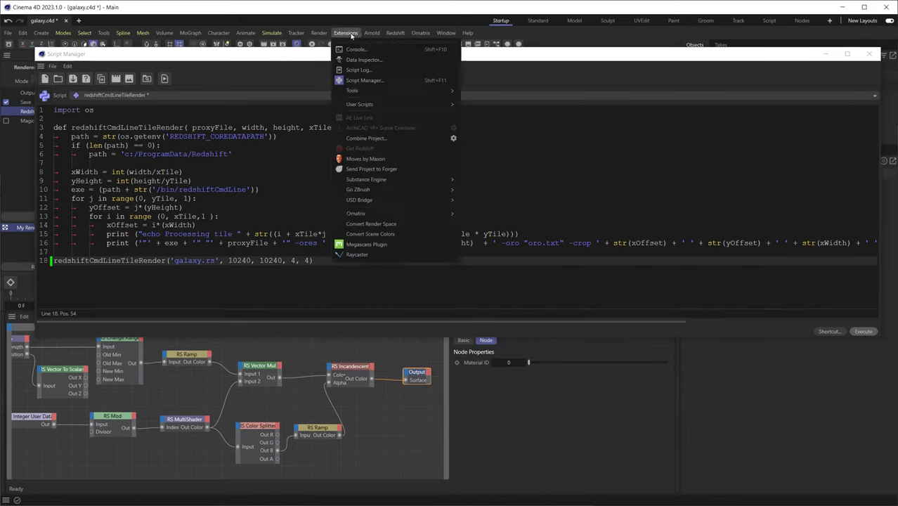
click(356, 49)
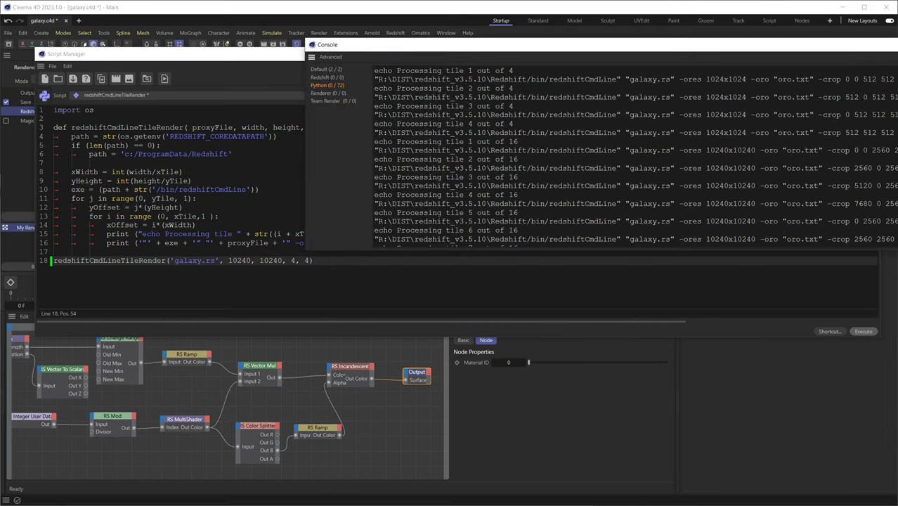
drag(558, 44, 511, 300)
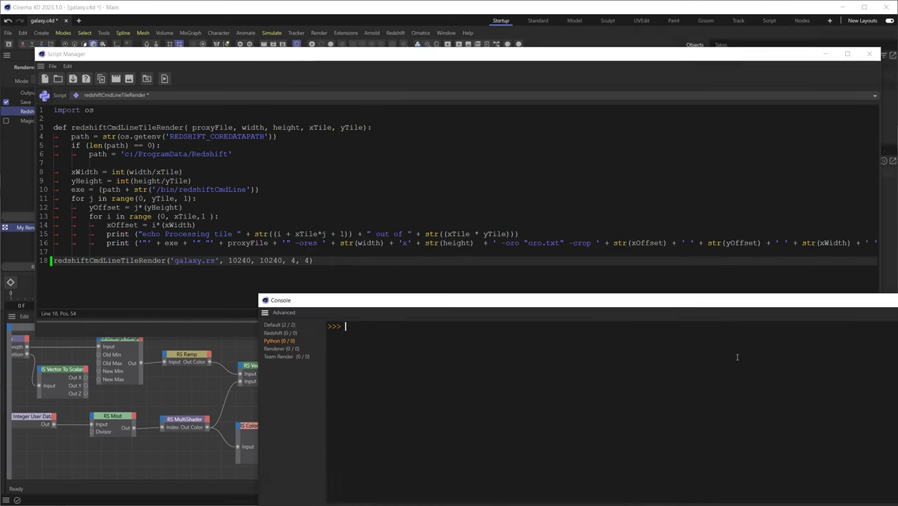
drag(264, 312, 202, 327)
drag(601, 338, 594, 456)
Re-run the script and copy all 16 printed tile render commands
click(865, 253)
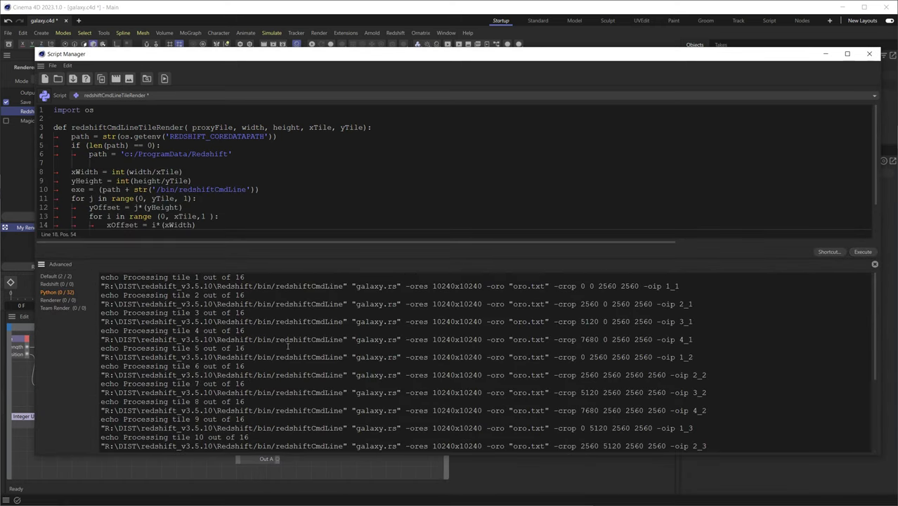
scroll(256, 150, down, 2)
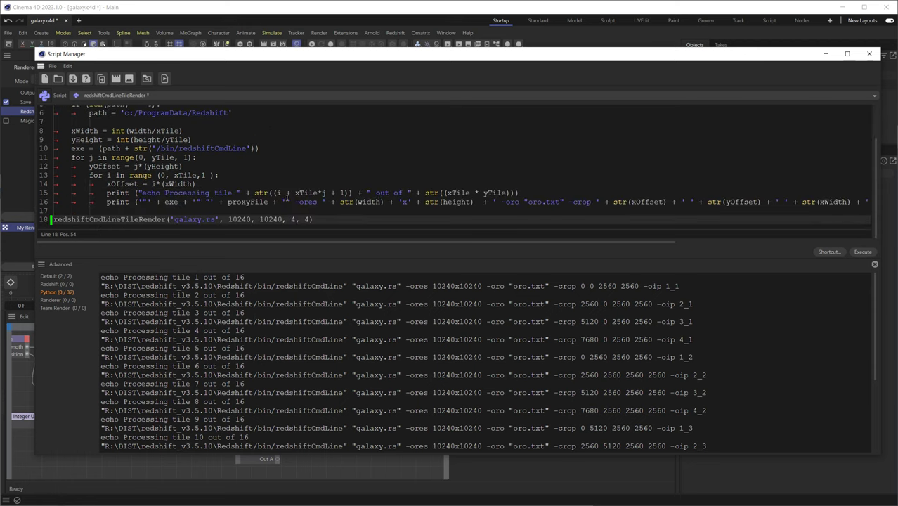
drag(102, 277, 729, 465)
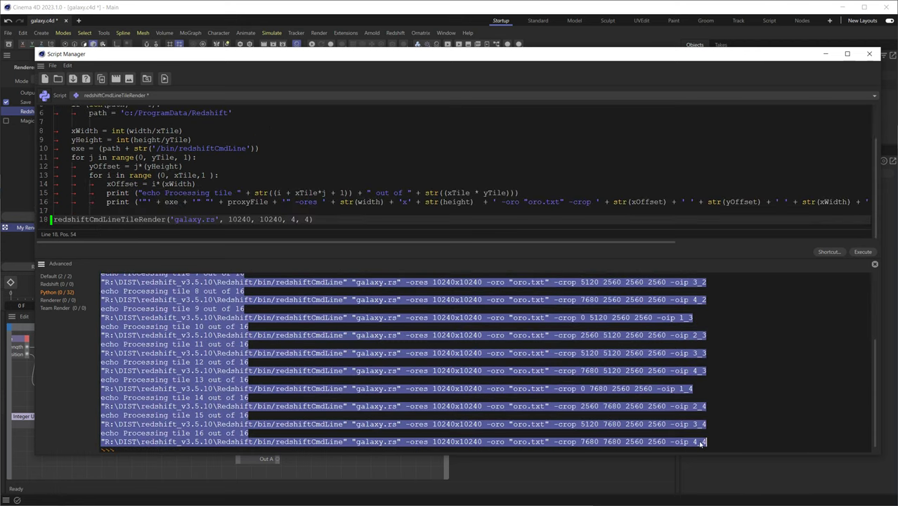
right_click(697, 443)
click(710, 469)
click(534, 422)
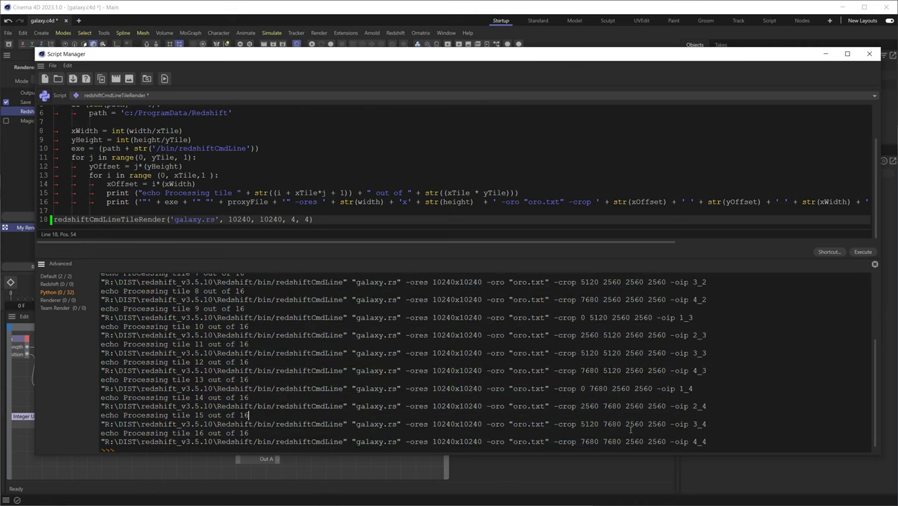
scroll(660, 360, up, 4)
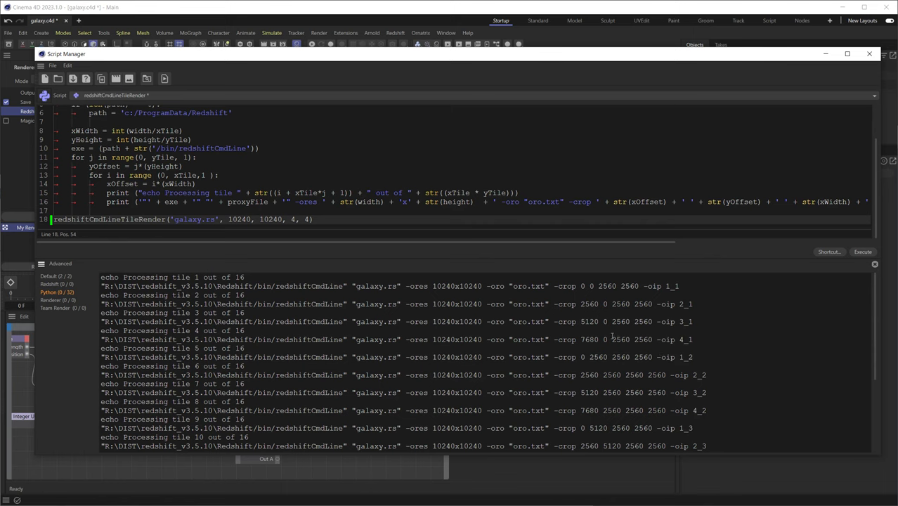
scroll(603, 344, down, 4)
scroll(666, 344, up, 4)
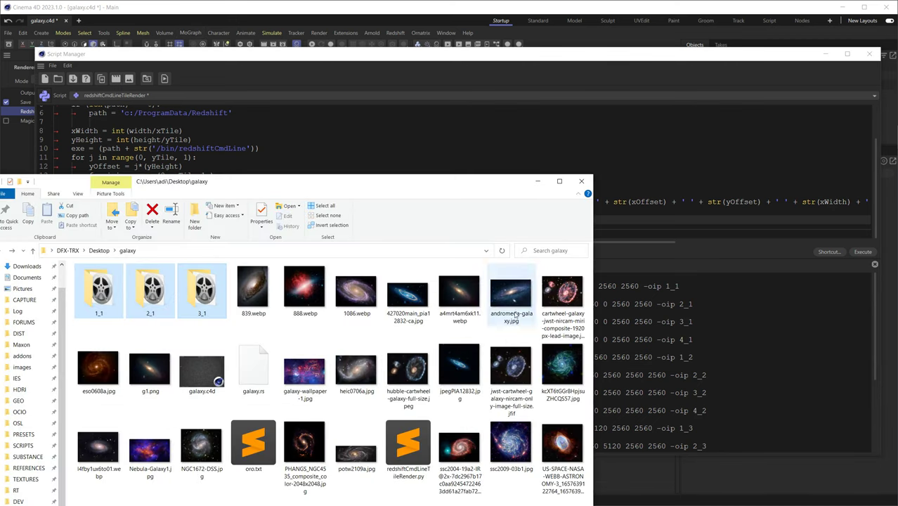
Delete the 1_1, 2_1 and 3_1 folders and create a new renderme.bat file
drag(478, 181, 645, 102)
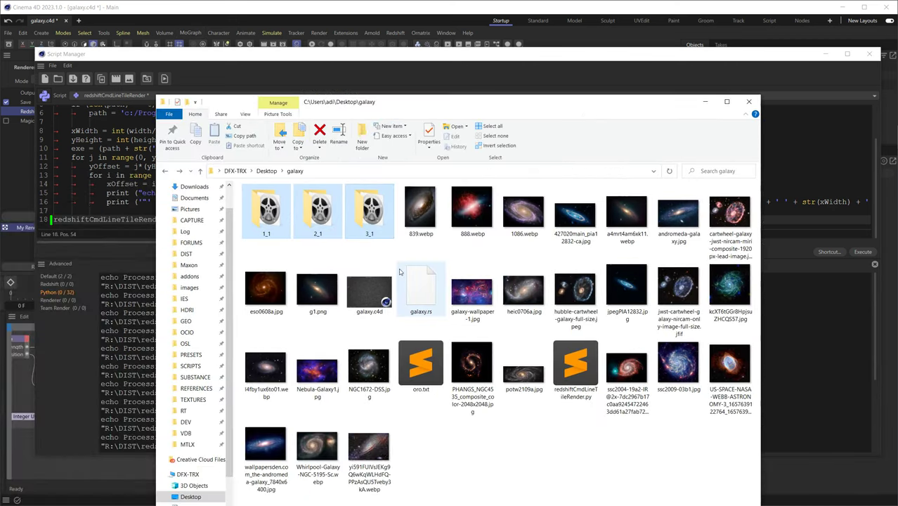
key(Delete)
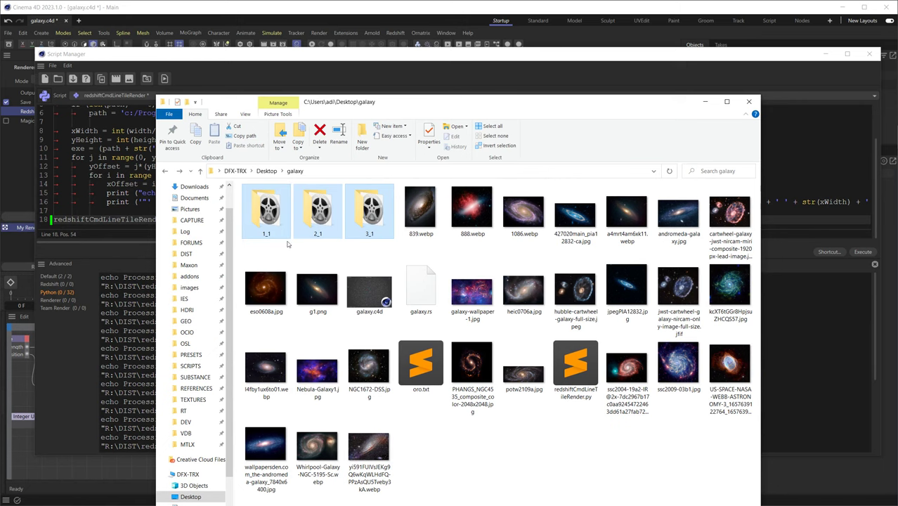
right_click(390, 427)
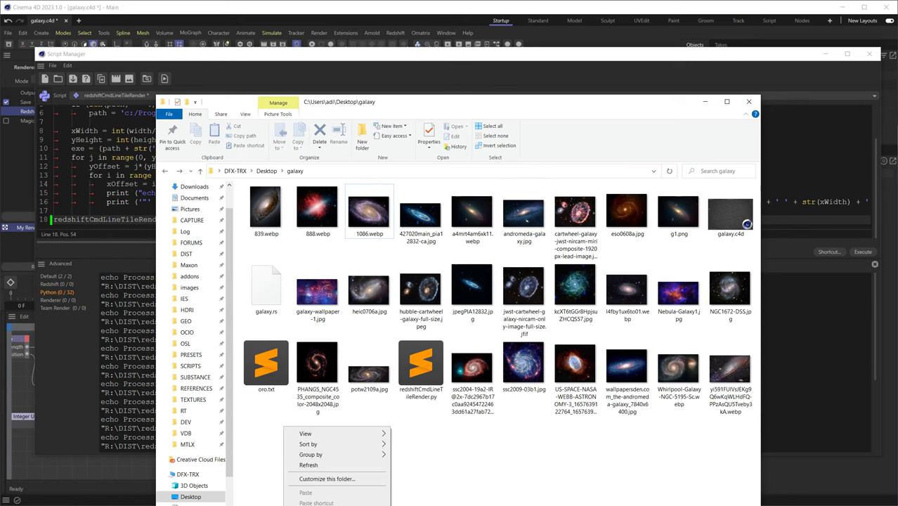
mouse_move(337, 504)
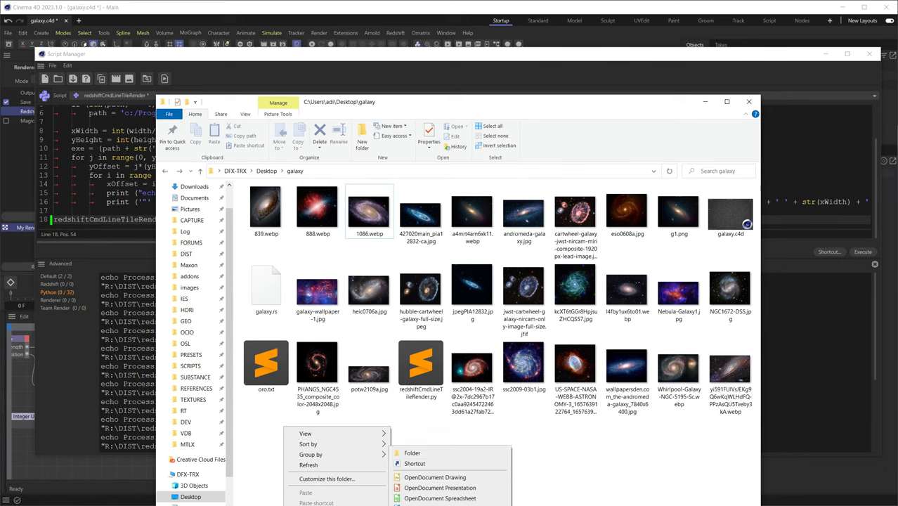
click(436, 505)
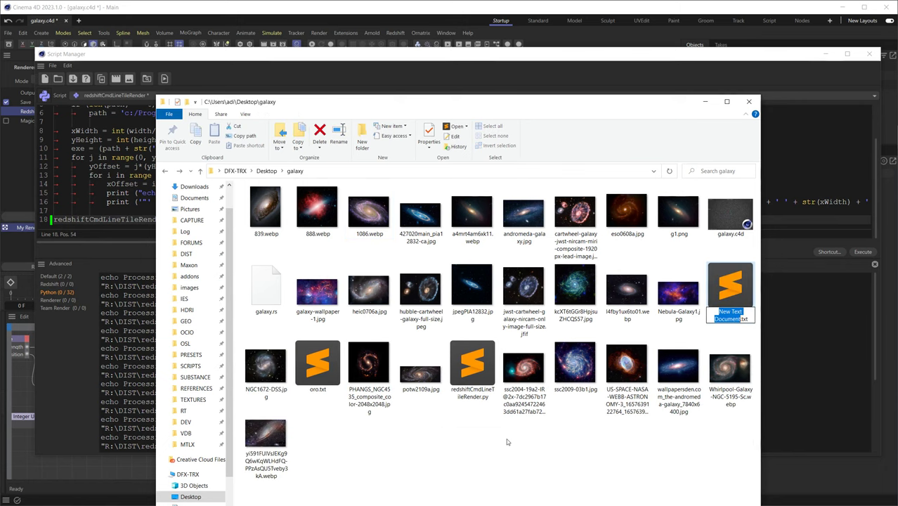
text(renderme.bat)
key(Delete)
key(Delete)
key(Delete)
key(Delete)
key(Return)
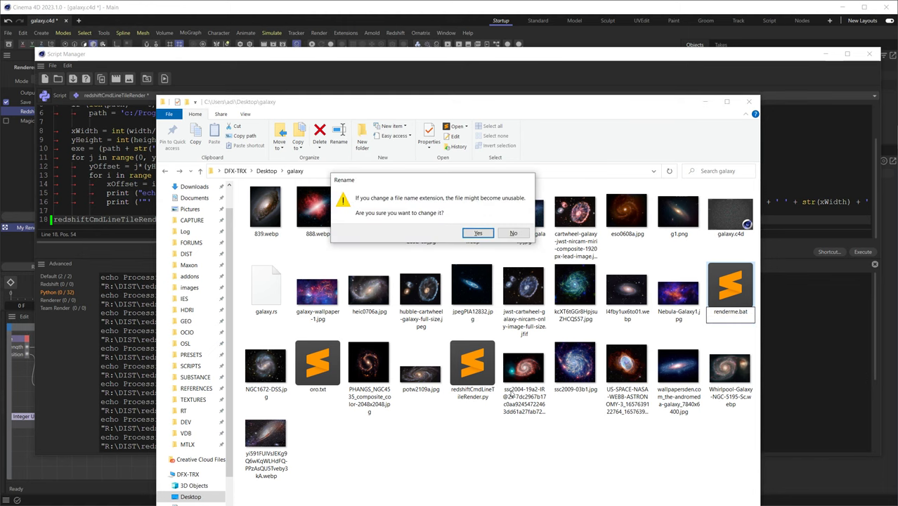
click(478, 233)
Paste the 16 tile commands into renderme.bat in Notepad and save it
right_click(717, 294)
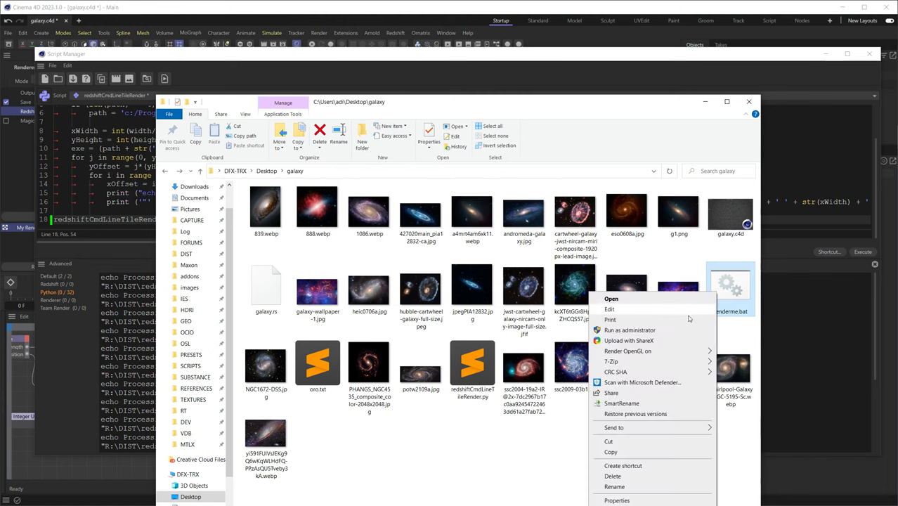
click(674, 309)
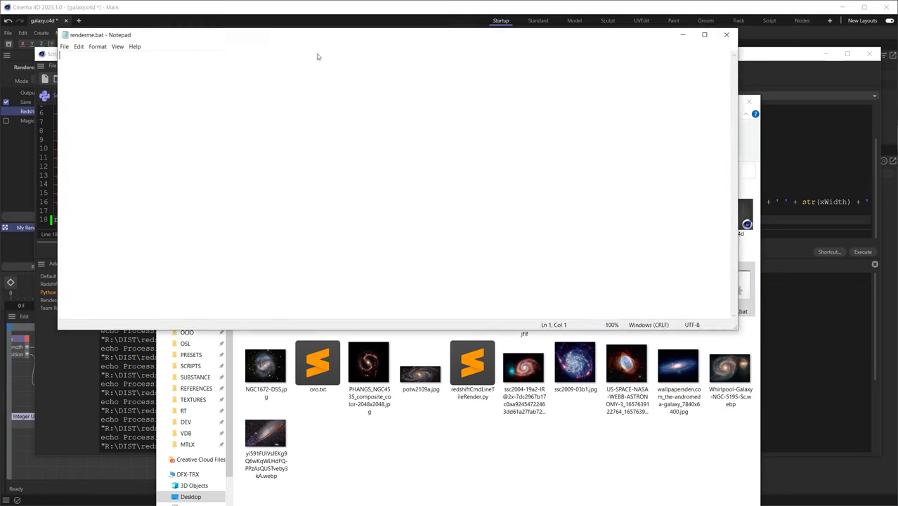
key(ctrl+v)
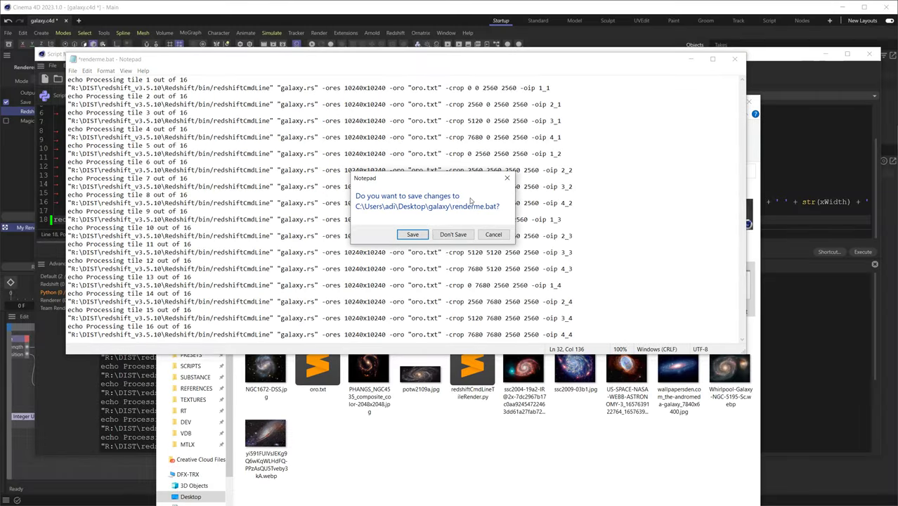
click(412, 234)
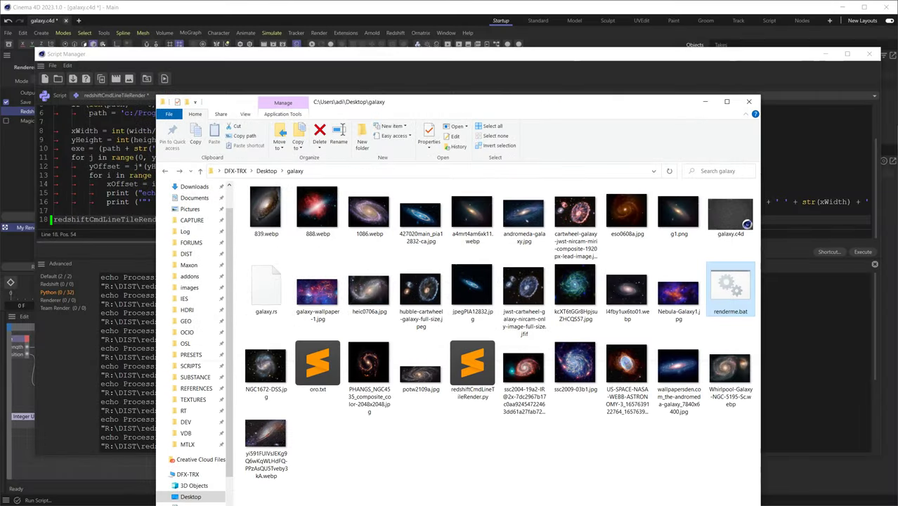
Clear the Redshift console with cls and run renderme.bat
double_click(731, 288)
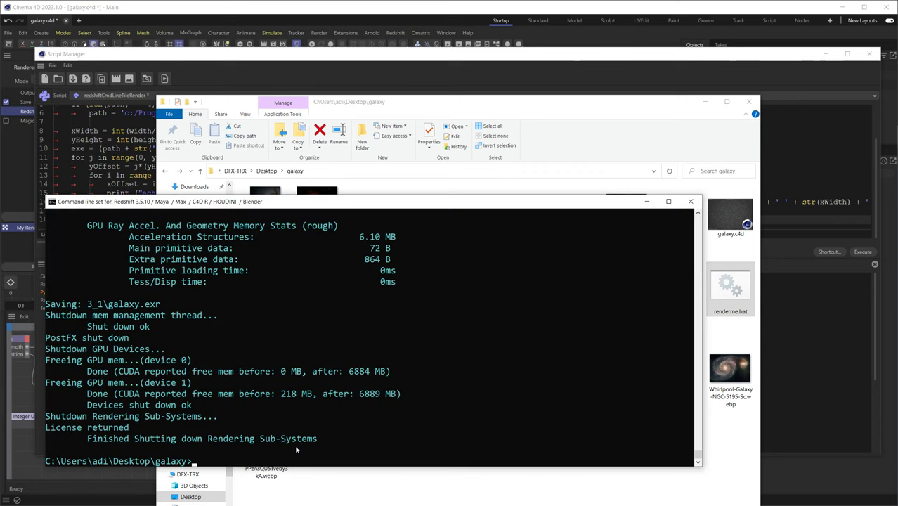
text(cls)
key(Return)
drag(731, 288, 394, 312)
key(Return)
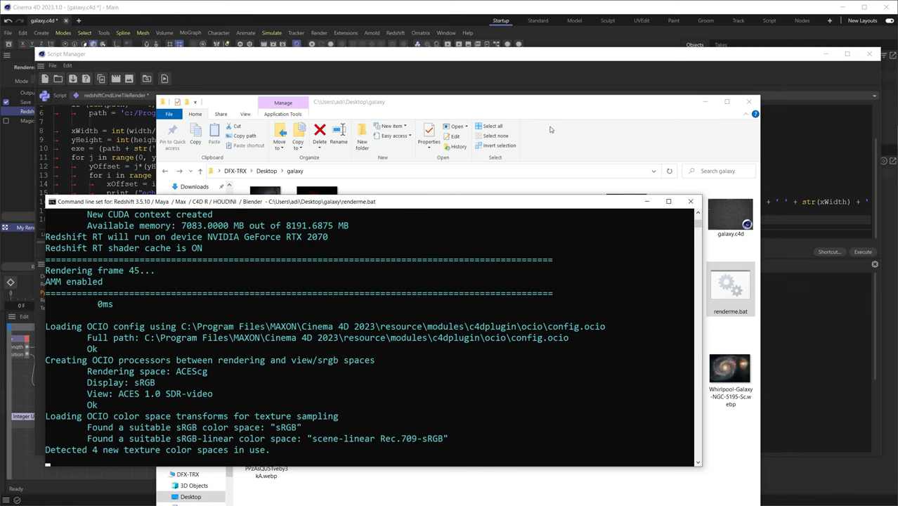
Check the galaxy folder for the first tile's 1_1 output while rendering continues
drag(558, 107, 678, 72)
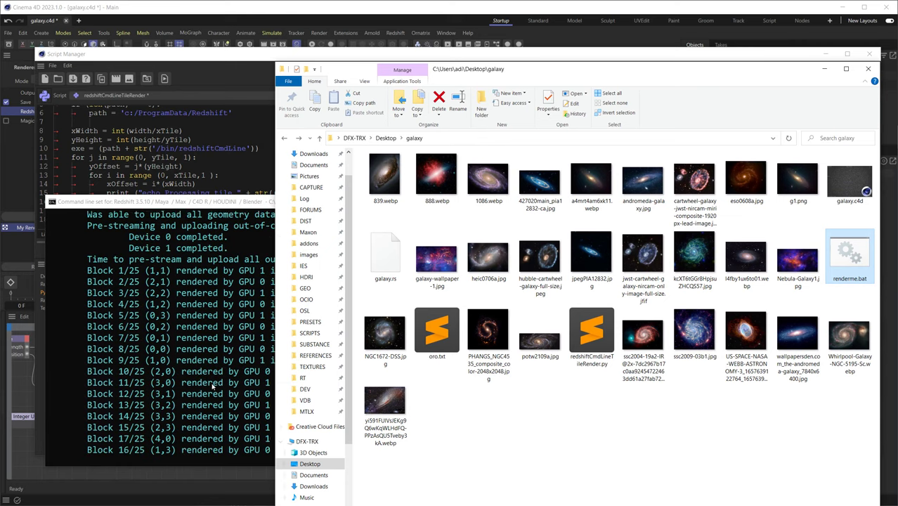
click(208, 381)
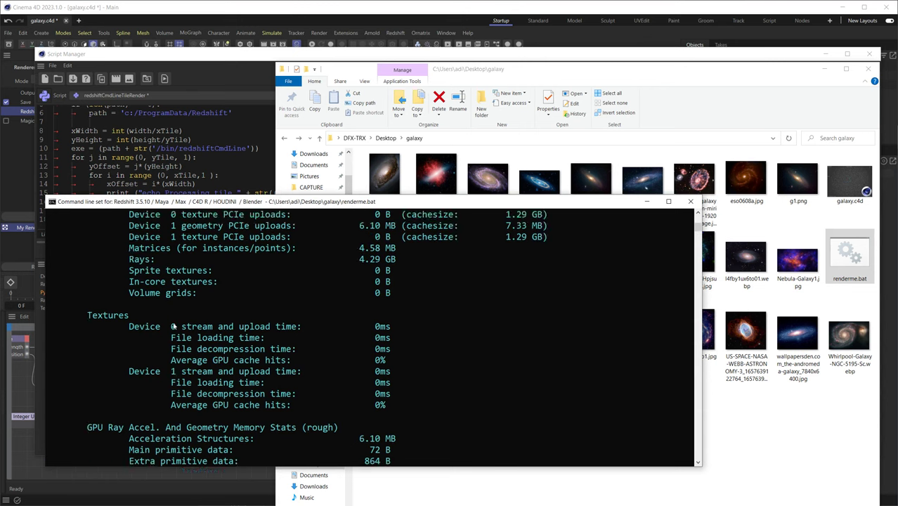
click(779, 458)
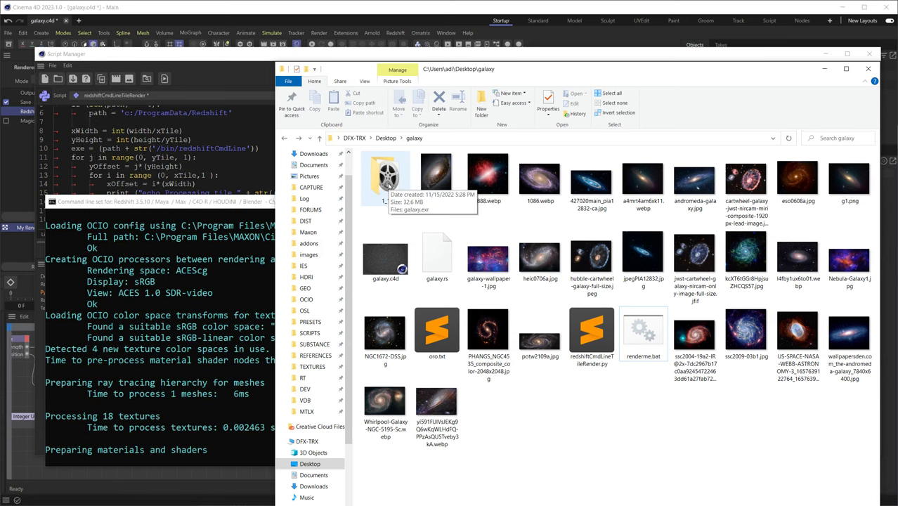
Open galaxy.exr from the 1_1 tile folder in DJV and inspect its faint scattered stars
double_click(389, 184)
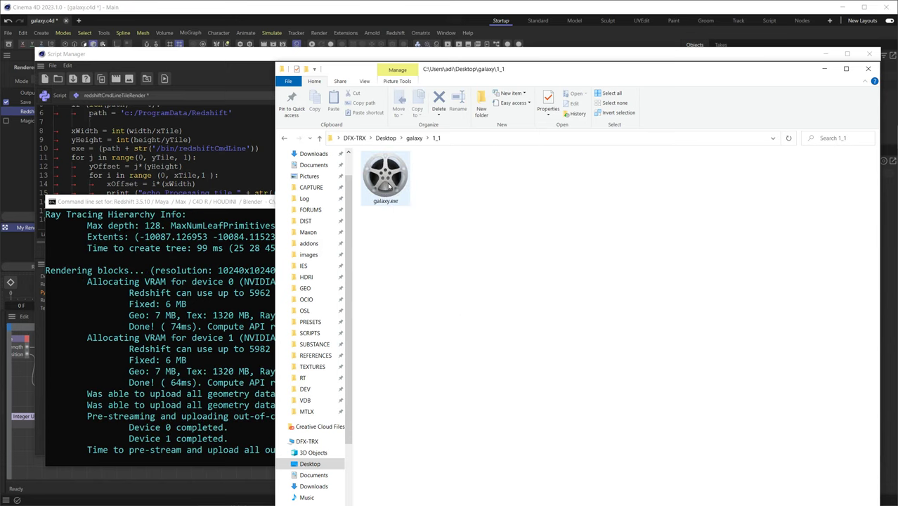
double_click(389, 184)
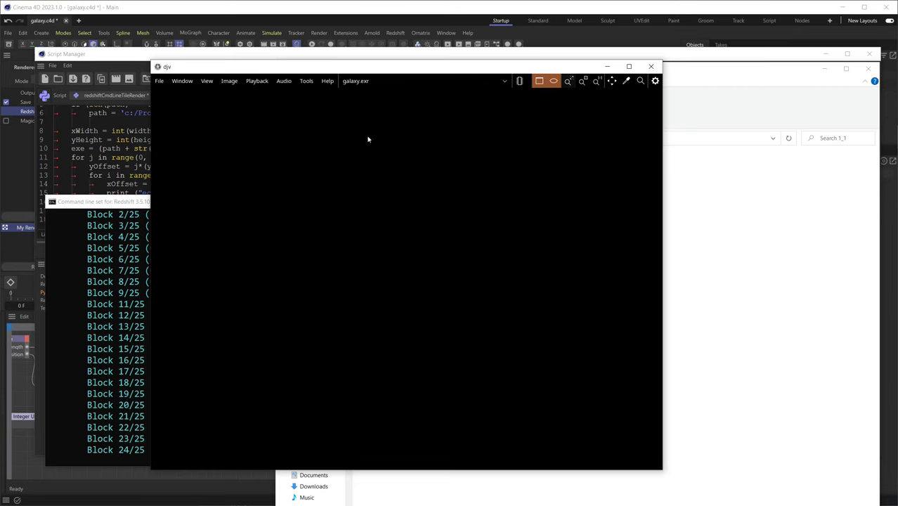
click(568, 81)
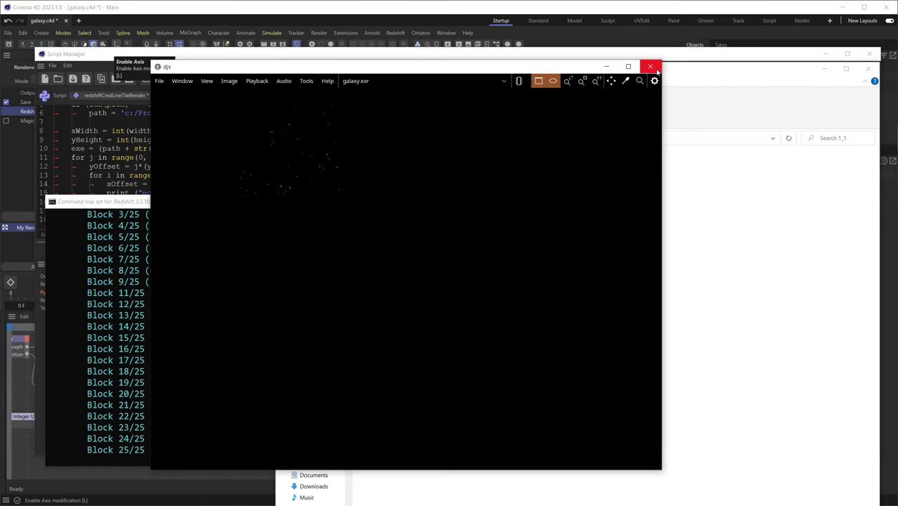
Close DJV and frame the old comp in Nuke's Node Graph
key(alt+F4)
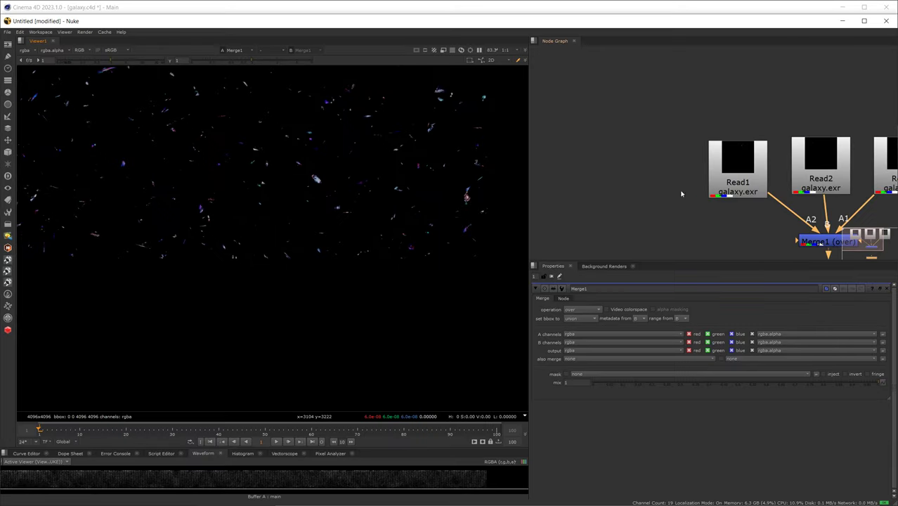
key(f)
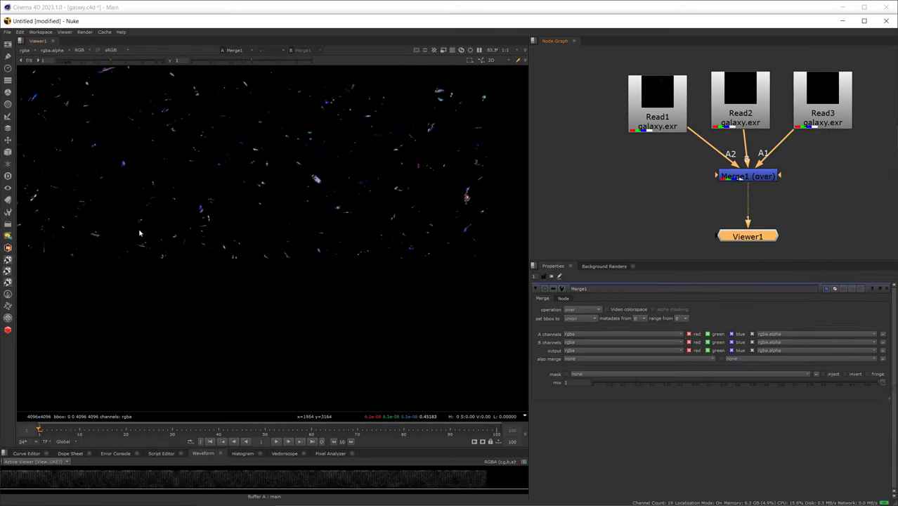
middle_drag(270, 205, 300, 192)
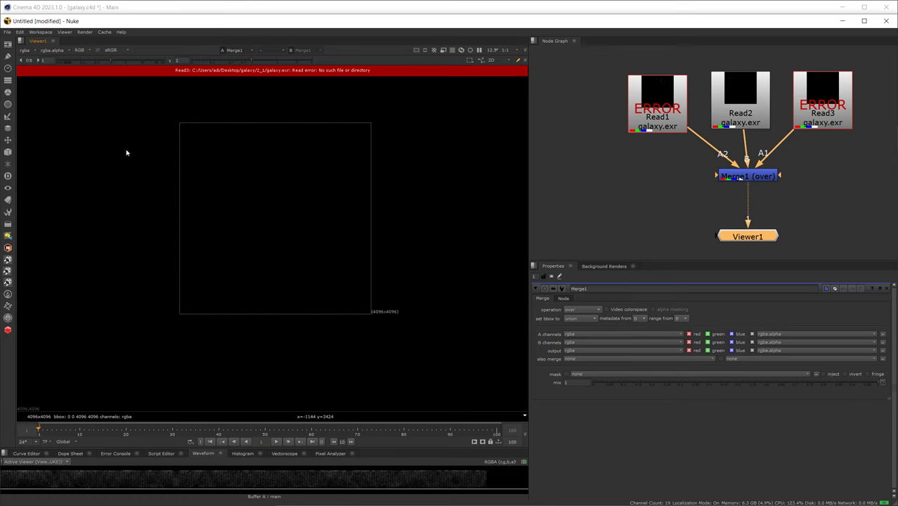
scroll(197, 151, up, 5)
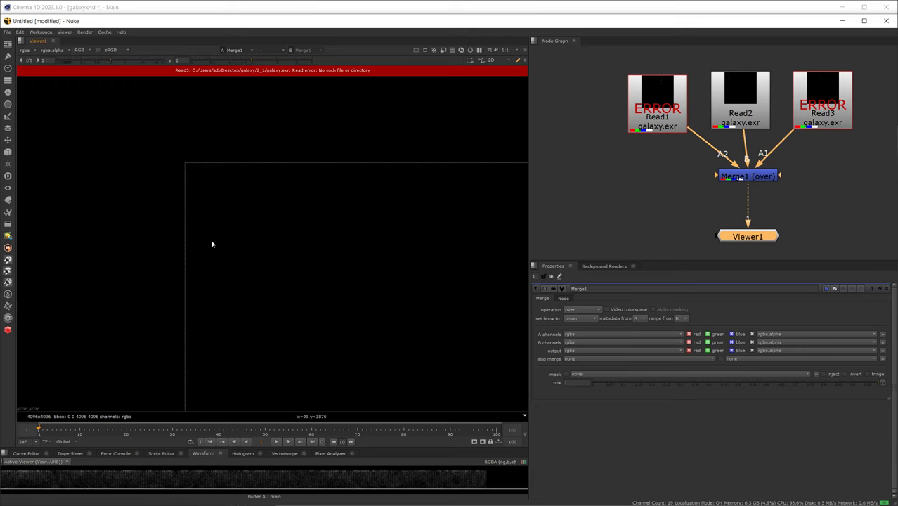
scroll(296, 172, down, 4)
Delete the three galaxy.exr Read nodes and Merge1, leaving only Viewer1
drag(580, 159, 868, 59)
key(Delete)
drag(815, 140, 677, 205)
key(Delete)
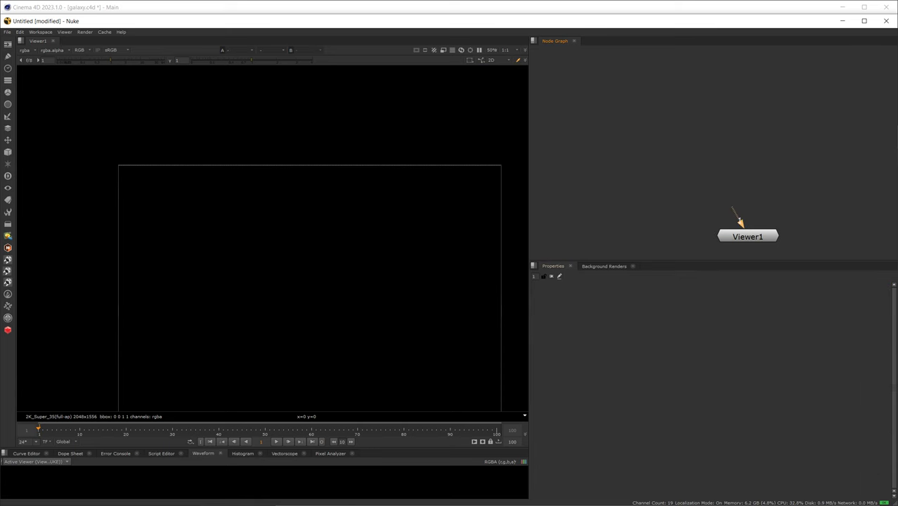
key(alt+Tab)
Return Explorer to the galaxy folder and move its window down and left
click(407, 141)
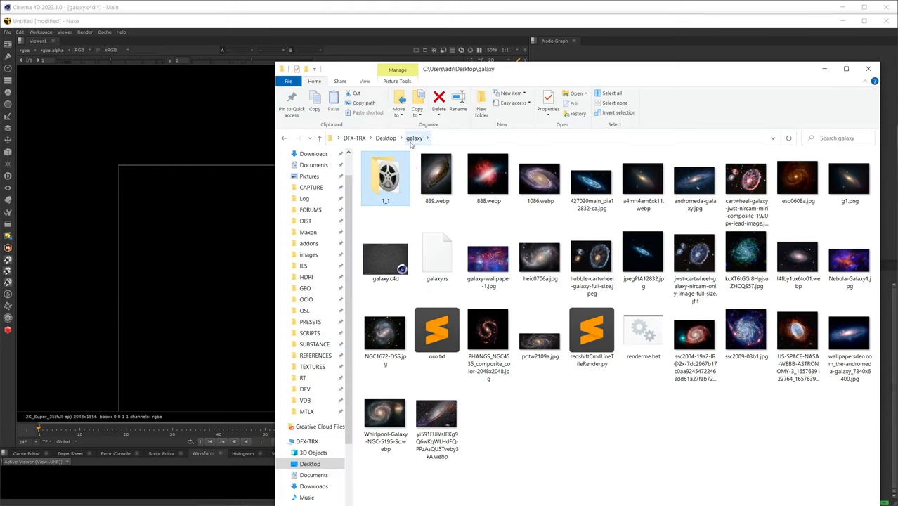
click(582, 403)
right_click(580, 402)
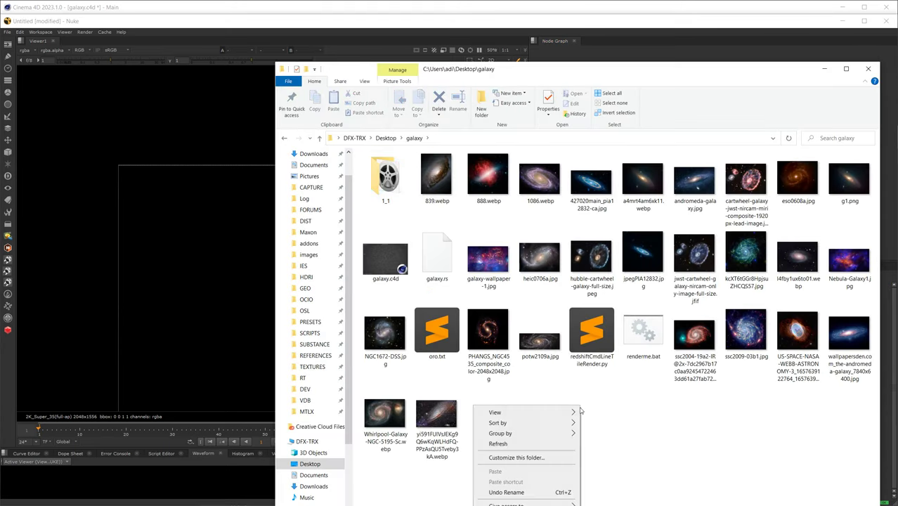
click(496, 443)
drag(558, 73, 354, 149)
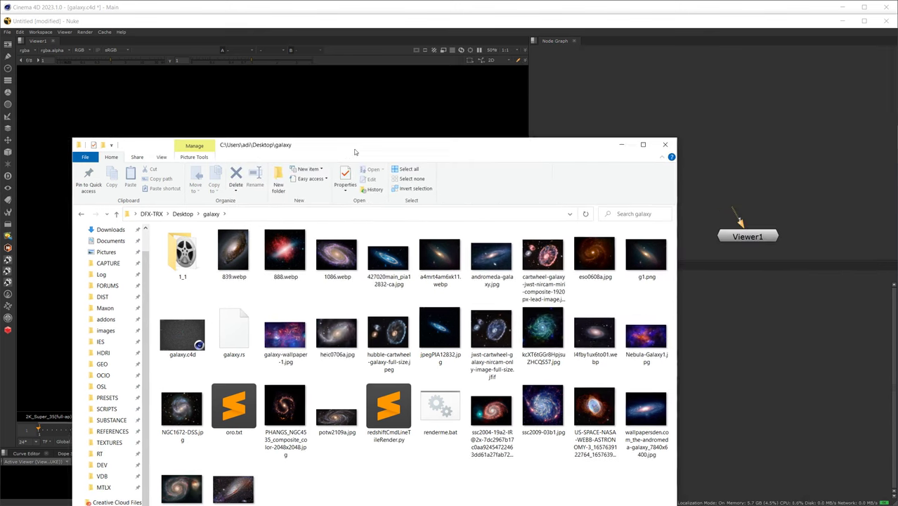
Load the 1_1 tile as Read1 and inspect it, then close Cinema 4D's Script Manager
drag(181, 254, 740, 113)
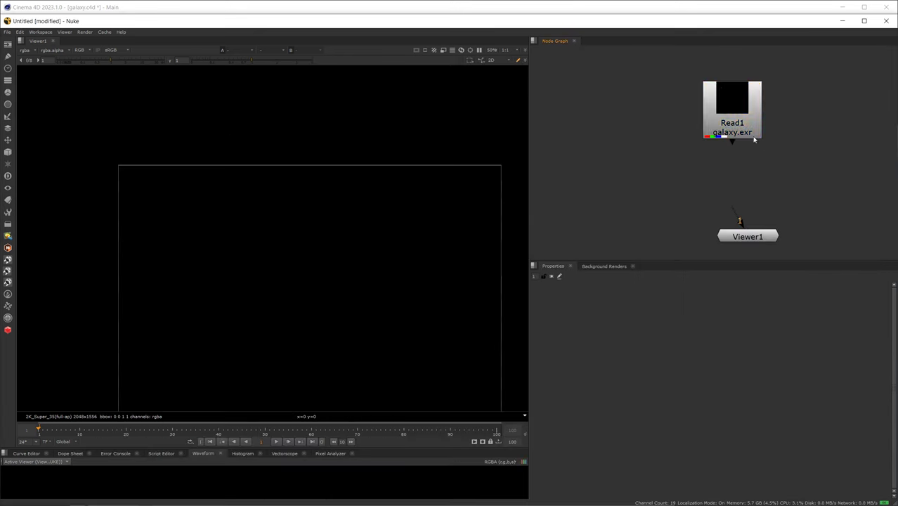
click(716, 134)
key(1)
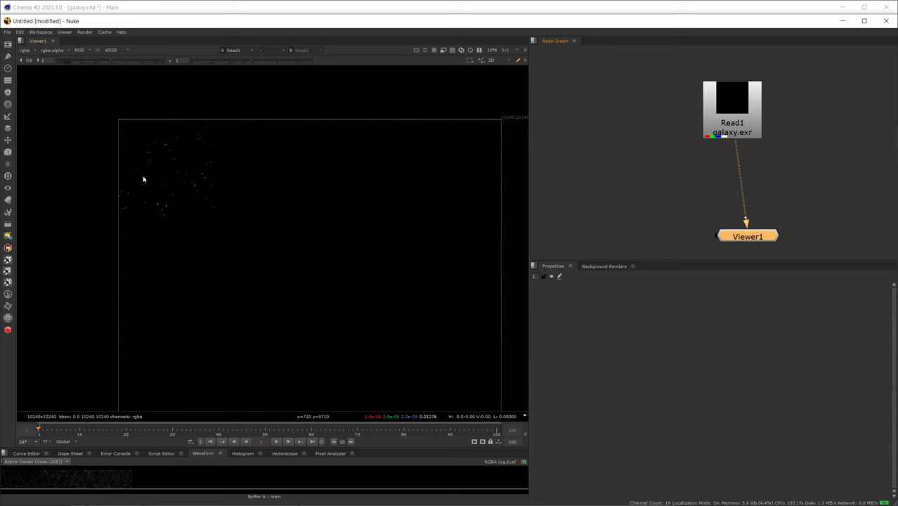
scroll(144, 180, up, 8)
scroll(364, 239, up, 4)
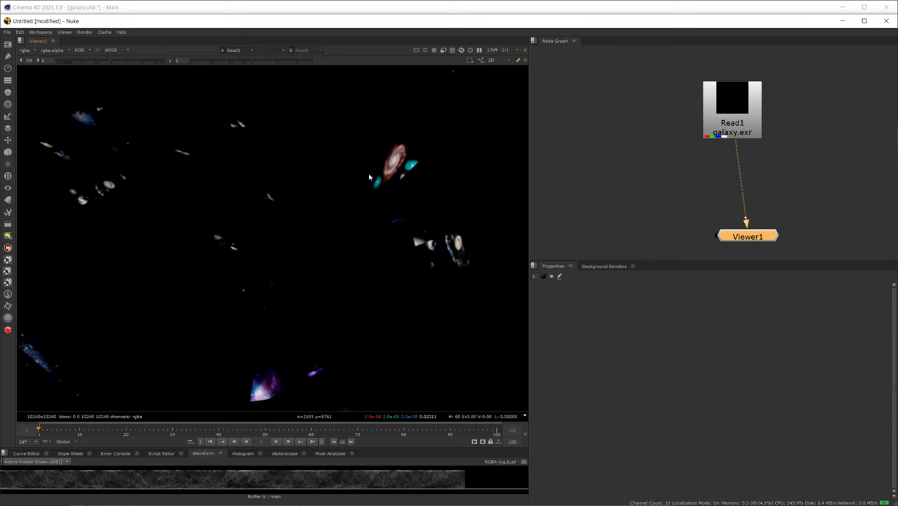
scroll(374, 181, down, 6)
scroll(374, 181, down, 5)
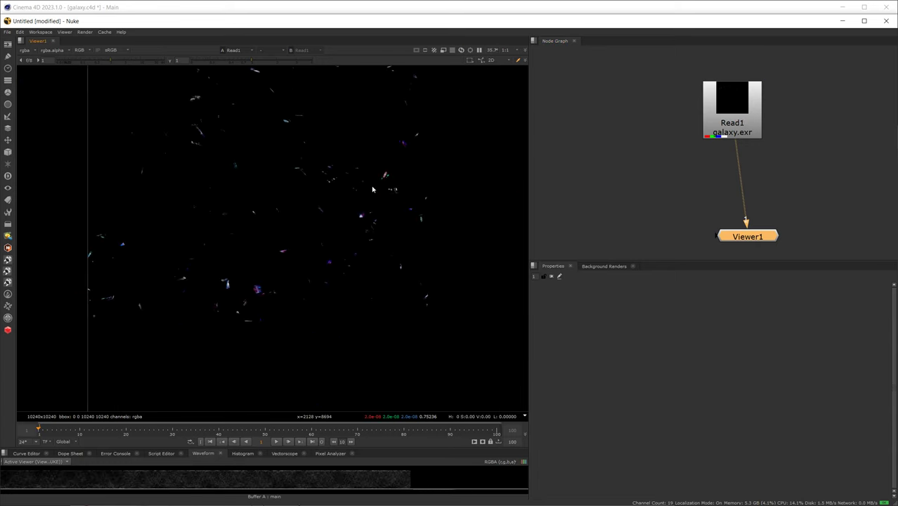
scroll(345, 222, down, 8)
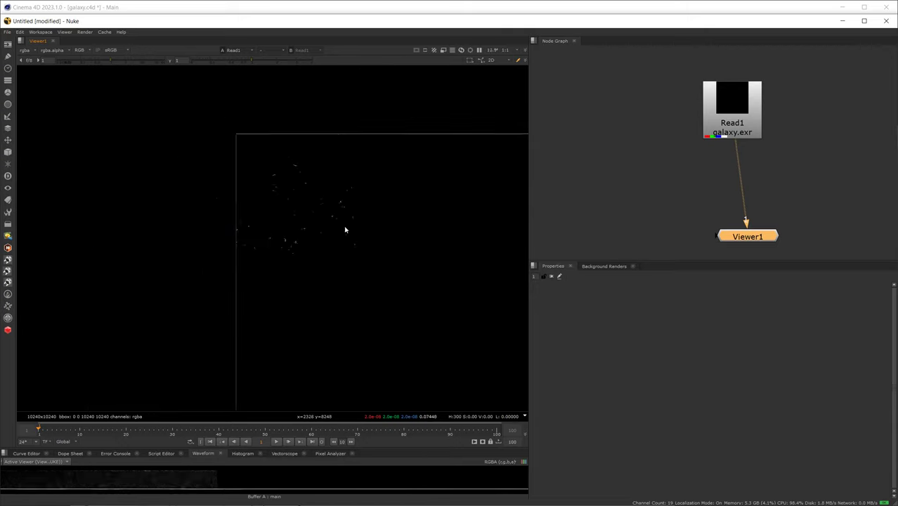
scroll(282, 214, up, 1)
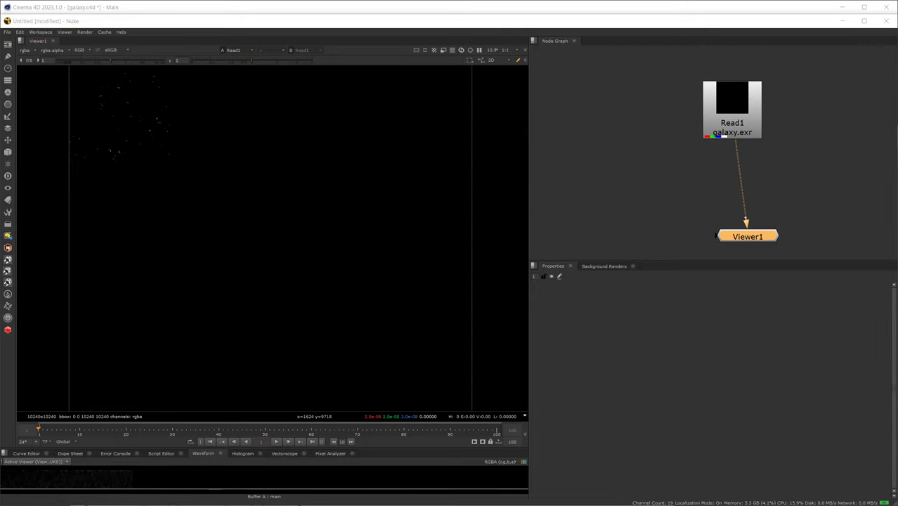
click(843, 20)
click(870, 53)
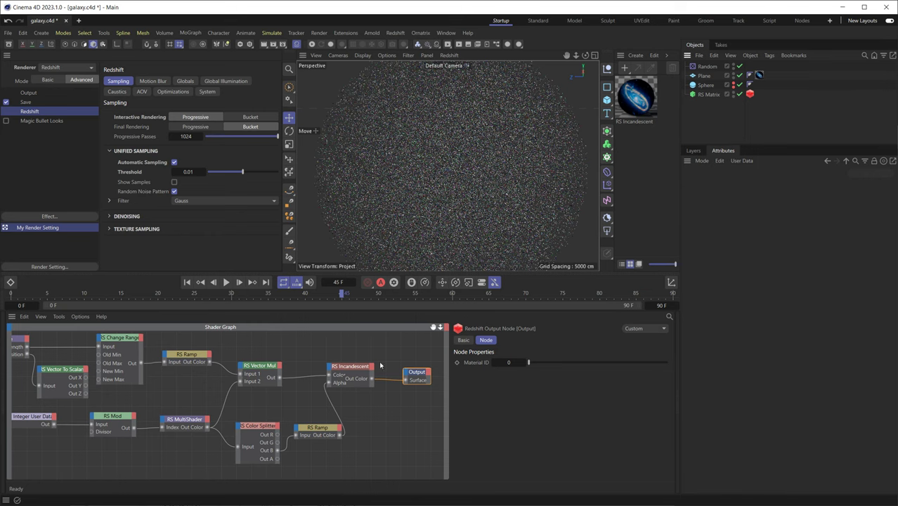
Check that tile folders 1_1 and 4_1 contain galaxy.exr, returning to the galaxy folder each time
key(alt+Tab)
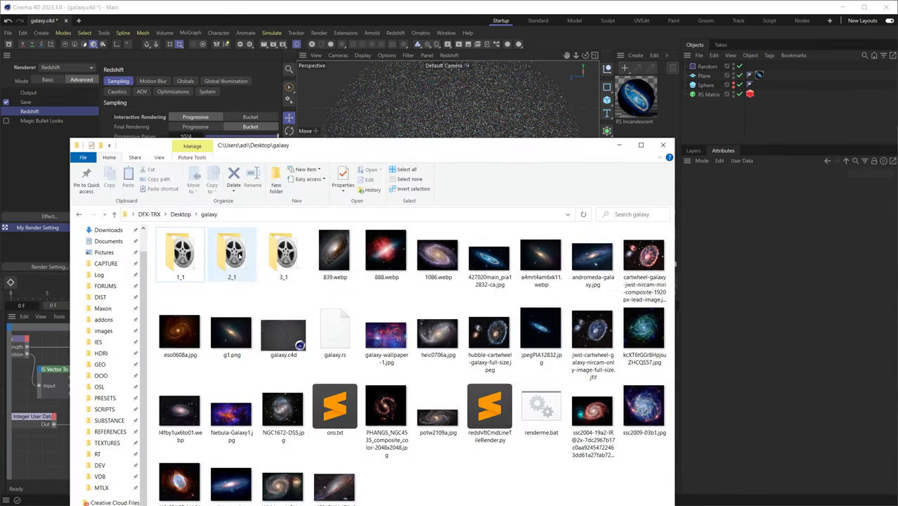
double_click(184, 257)
key(BackSpace)
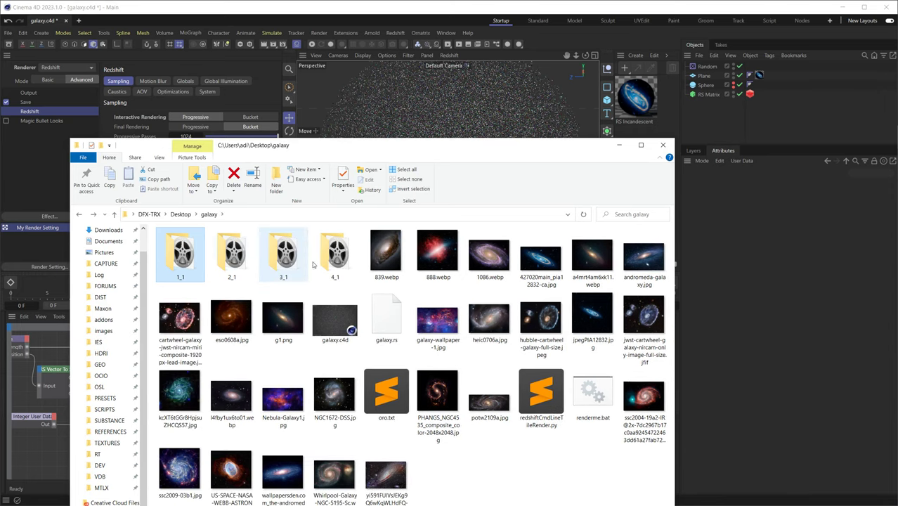
double_click(336, 254)
key(BackSpace)
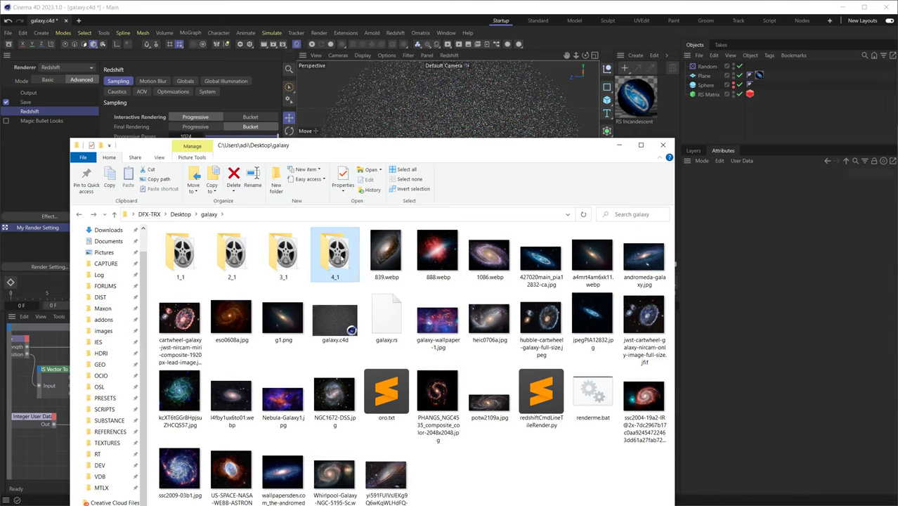
double_click(341, 257)
key(BackSpace)
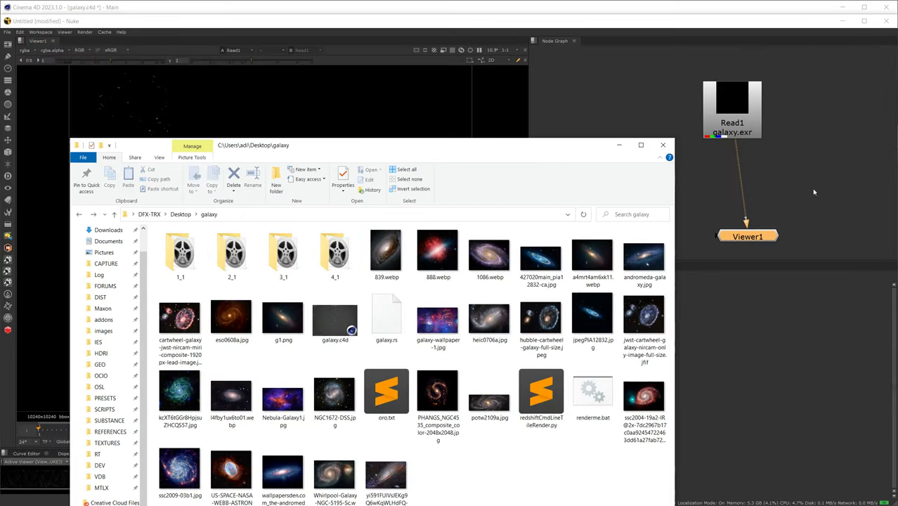
Delete the old Read1 and import folders 1_1–4_1 as four Read nodes laid out in a row
drag(814, 192, 706, 70)
key(Delete)
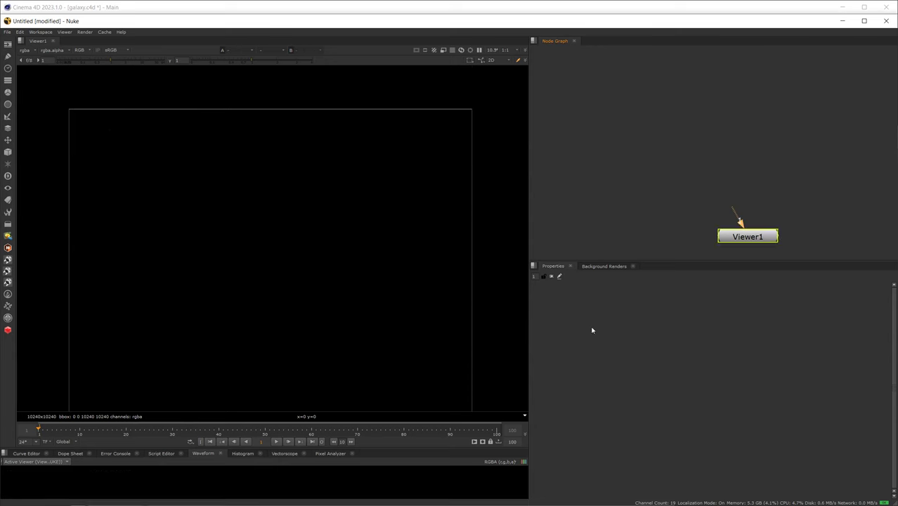
key(alt+Tab)
drag(362, 270, 172, 264)
drag(334, 253, 746, 107)
drag(676, 66, 861, 198)
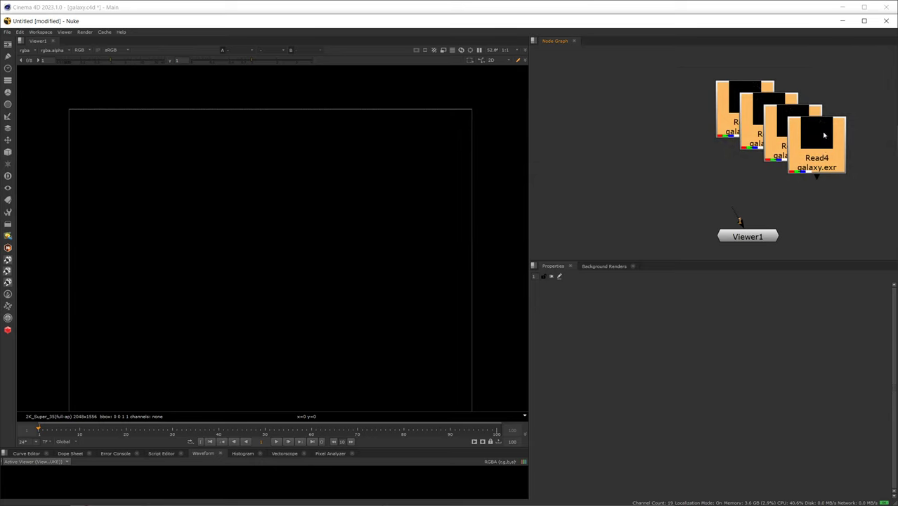
key(l)
Place Viewer1 beneath the Reads and connect Read2, Read3 and Read4 to its inputs
click(768, 205)
drag(751, 232, 589, 134)
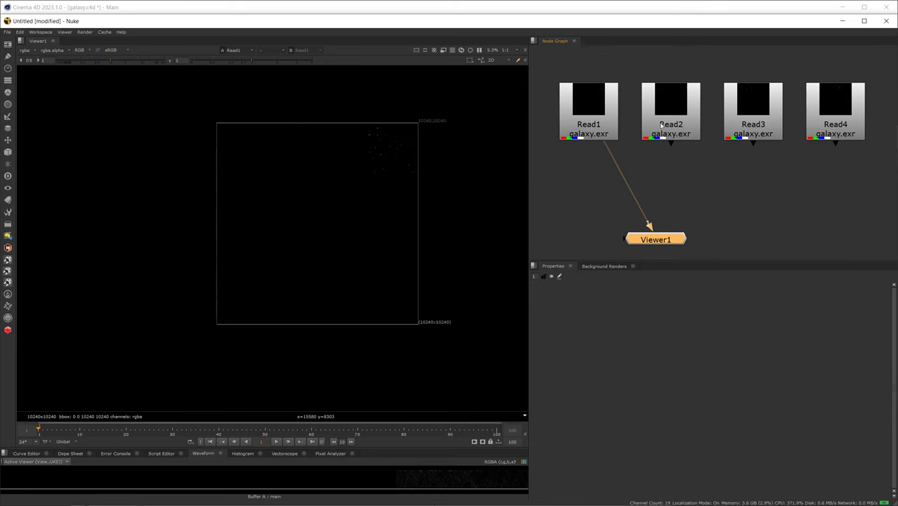
click(667, 127)
key(2)
click(745, 125)
key(2)
click(832, 124)
key(3)
Combine all four Reads with an over Merge1 and centre Viewer1 beneath it
drag(882, 68, 532, 173)
key(m)
drag(831, 158, 686, 190)
drag(657, 242, 694, 196)
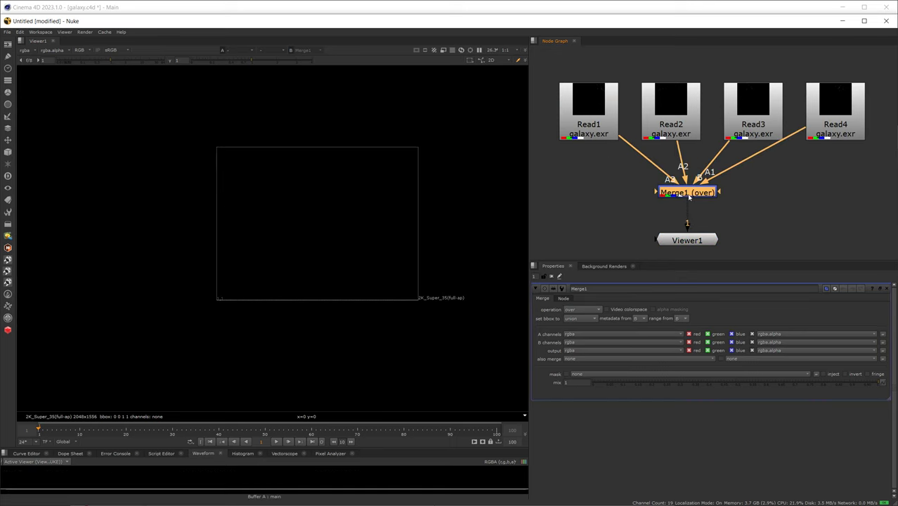
Zoom around the 10240x10240 Merge1 frame to inspect the four tiles filling its top strip
scroll(243, 150, up, 10)
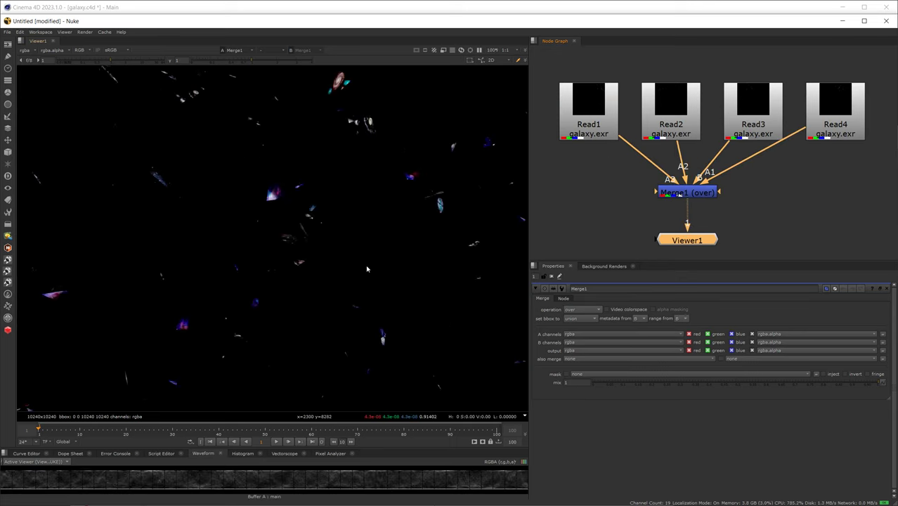
scroll(254, 179, down, 7)
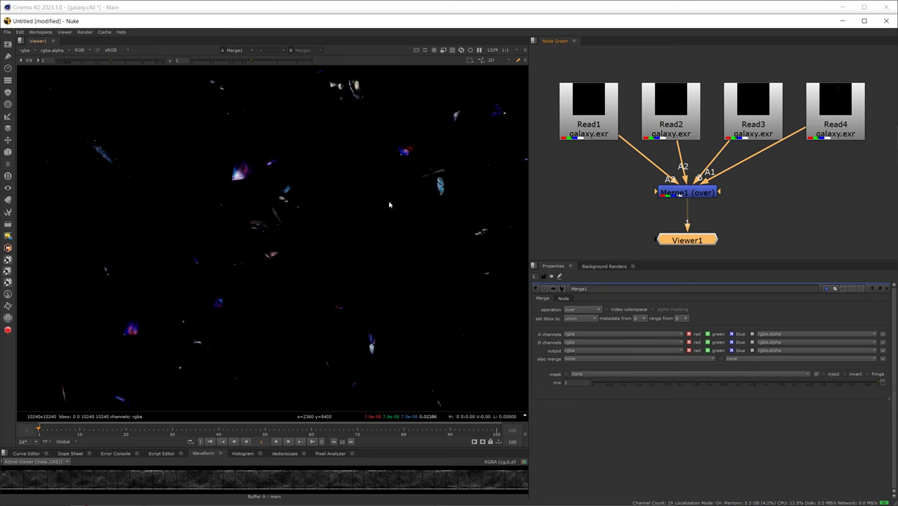
scroll(345, 229, up, 8)
scroll(345, 230, up, 2)
scroll(359, 197, down, 5)
scroll(258, 158, up, 3)
scroll(294, 255, up, 3)
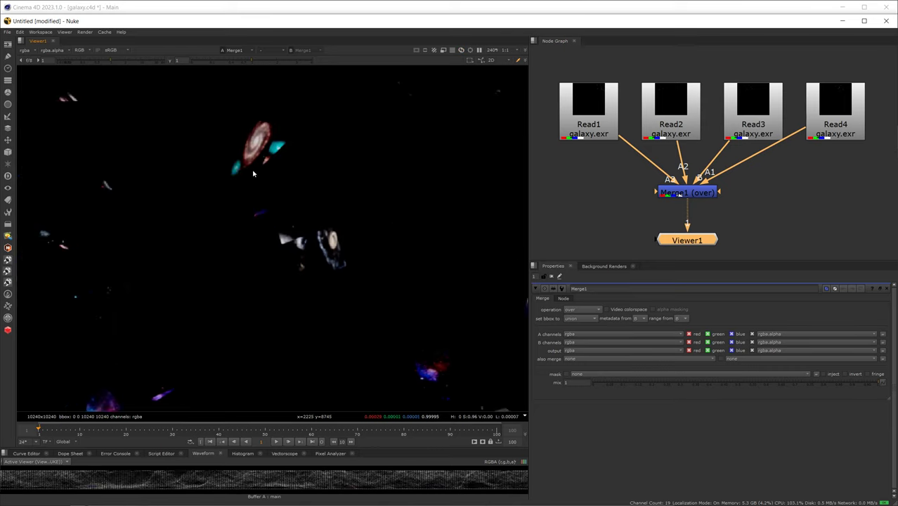
scroll(294, 253, down, 7)
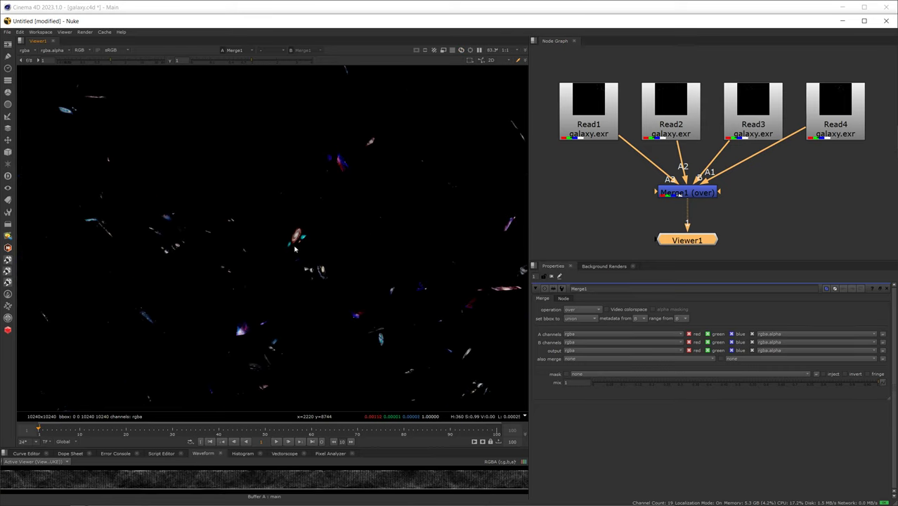
scroll(301, 205, up, 5)
scroll(346, 162, down, 4)
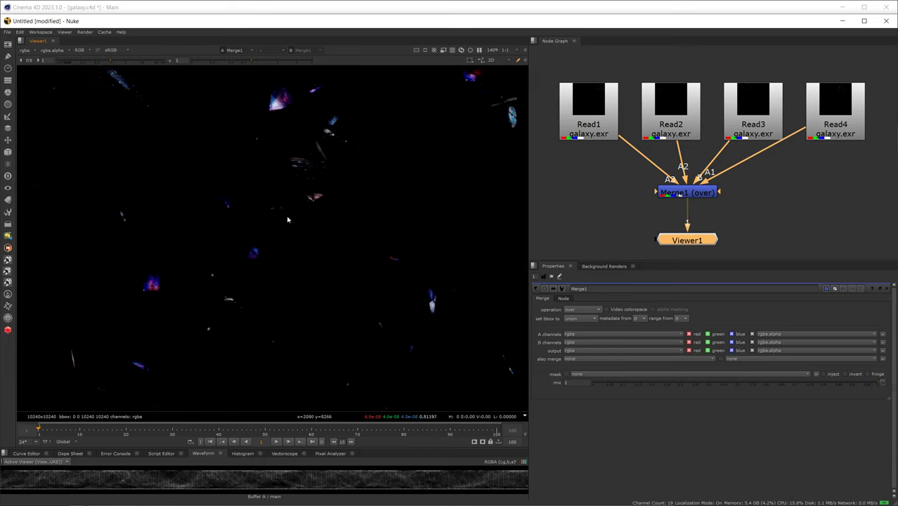
scroll(311, 200, up, 4)
scroll(312, 201, up, 2)
scroll(321, 214, down, 5)
scroll(371, 221, down, 3)
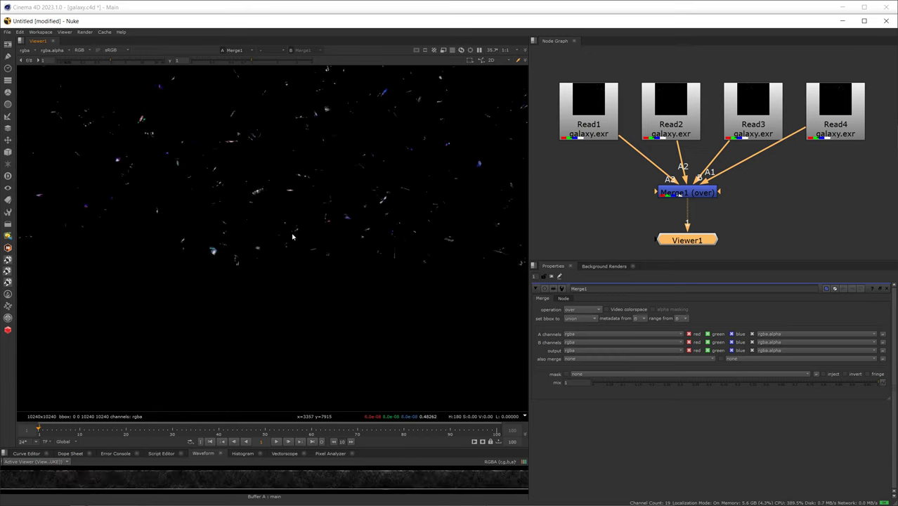
scroll(411, 187, up, 5)
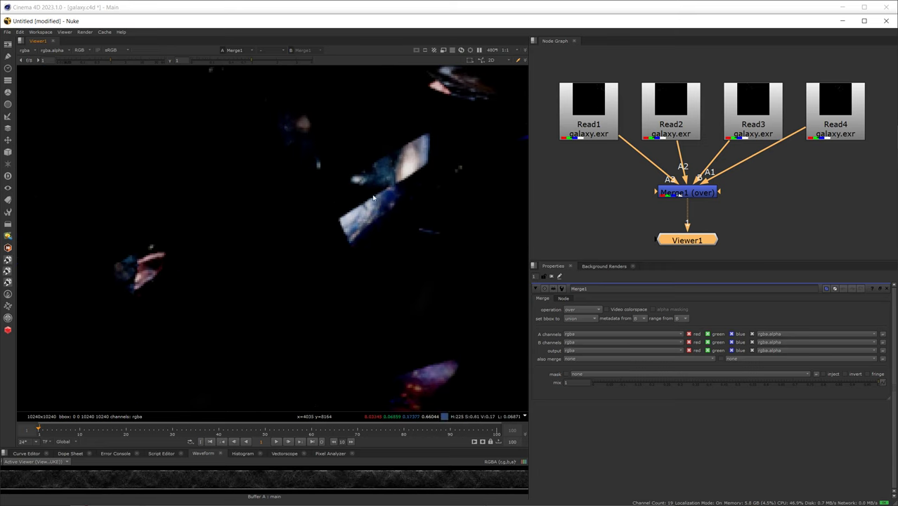
scroll(380, 217, down, 10)
scroll(367, 236, up, 3)
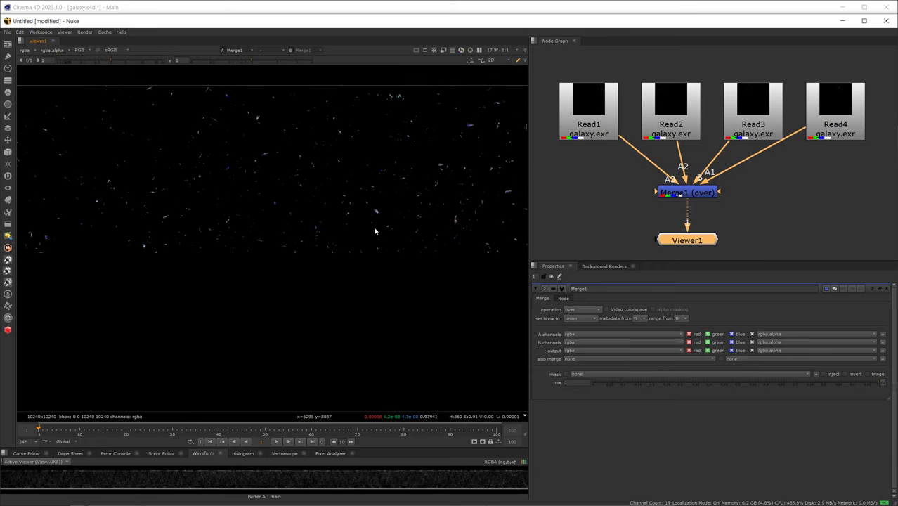
Review Redshift Global Illumination, Globals (Transparency trace depth 255) and the RS Incandescent settings
key(alt+Tab)
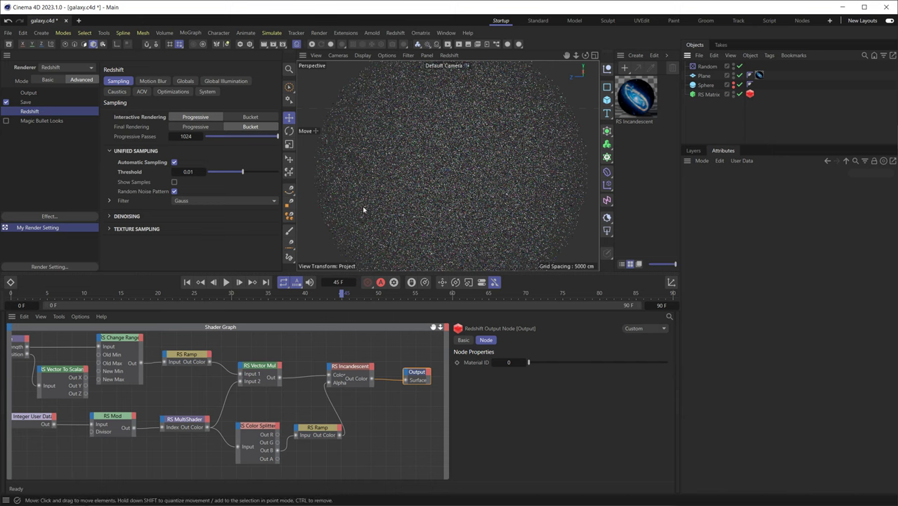
click(239, 83)
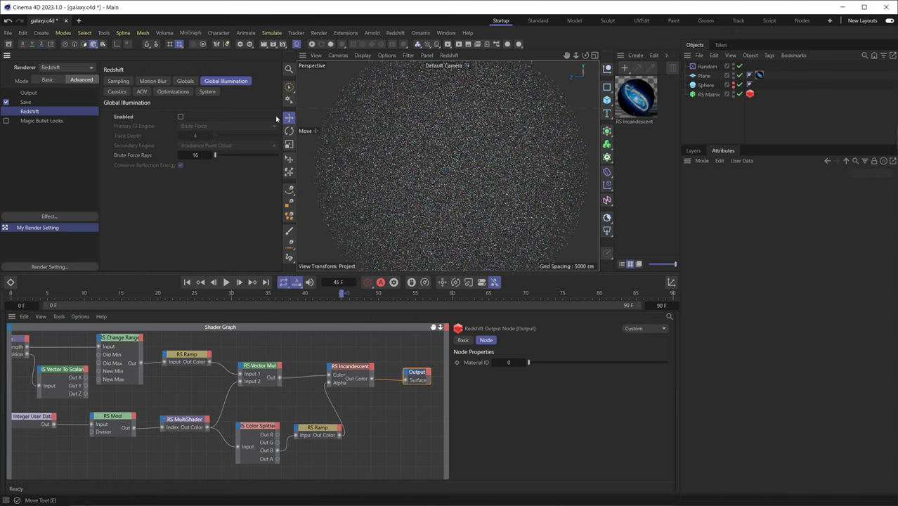
click(186, 81)
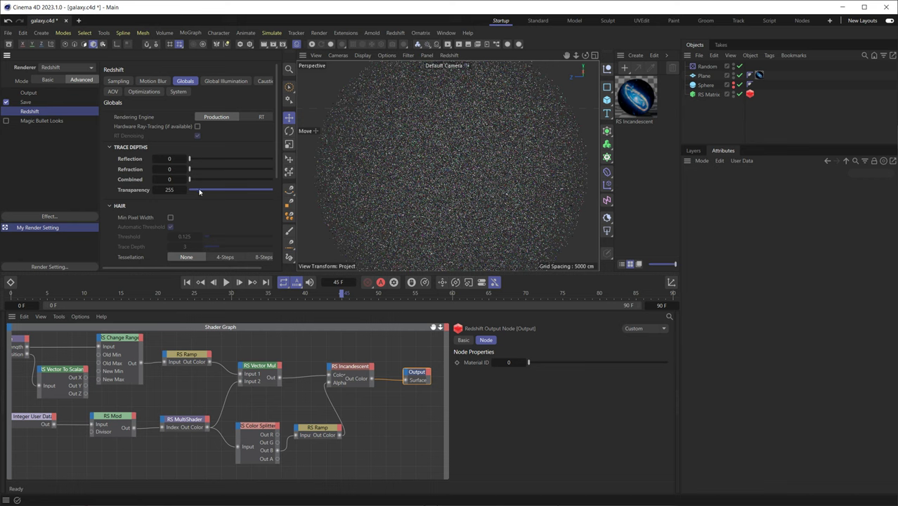
click(348, 367)
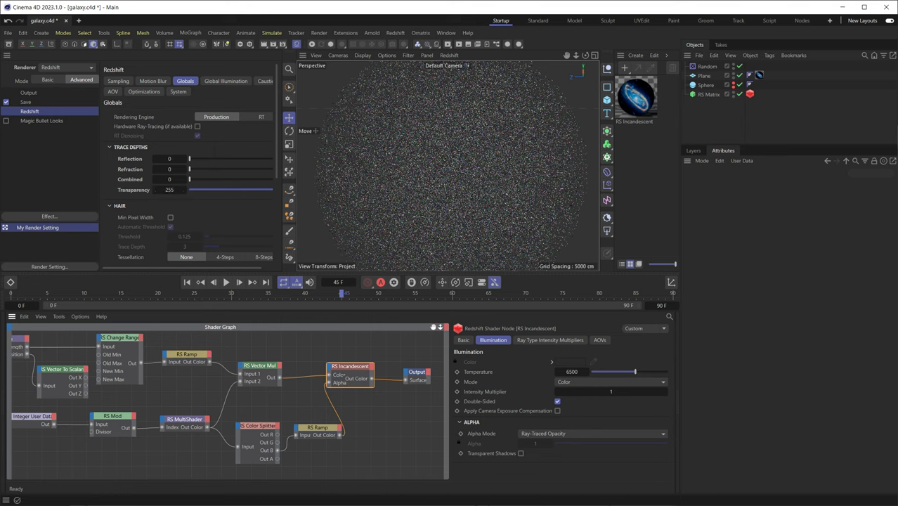
key(alt+Tab)
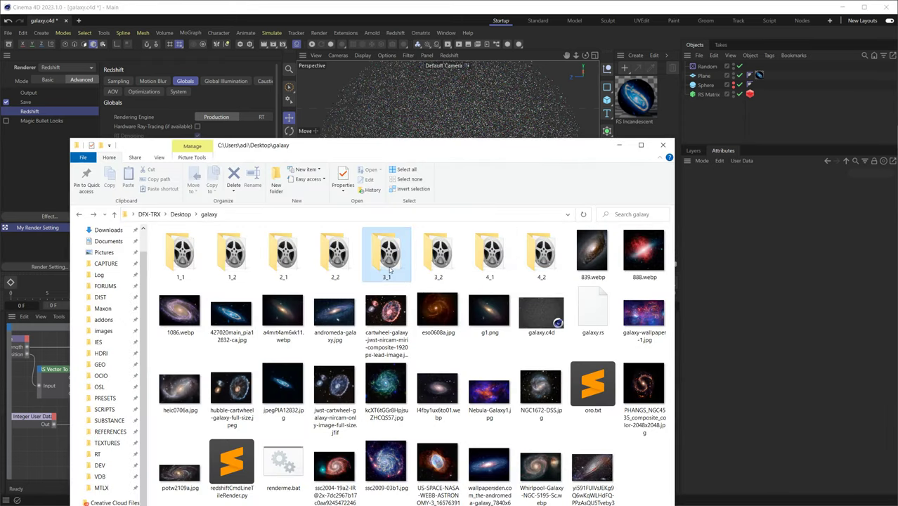
Select tile folders 1_1 through 4_2, then move and resize the Explorer window to show them all
click(439, 271)
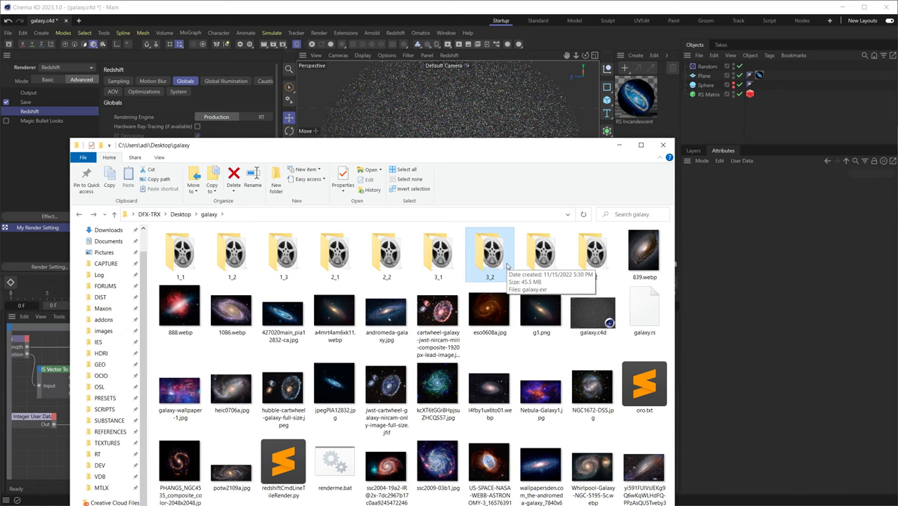
right_click(276, 411)
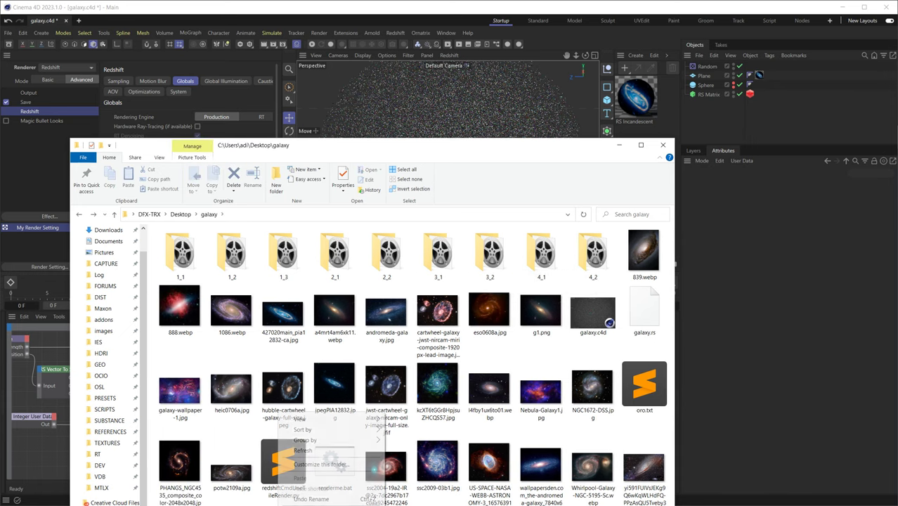
key(Escape)
click(181, 257)
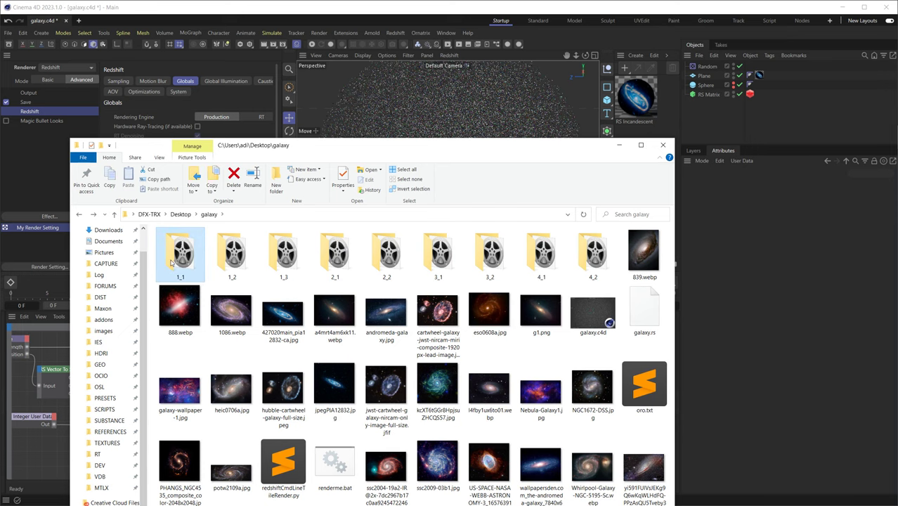
shift+click(591, 266)
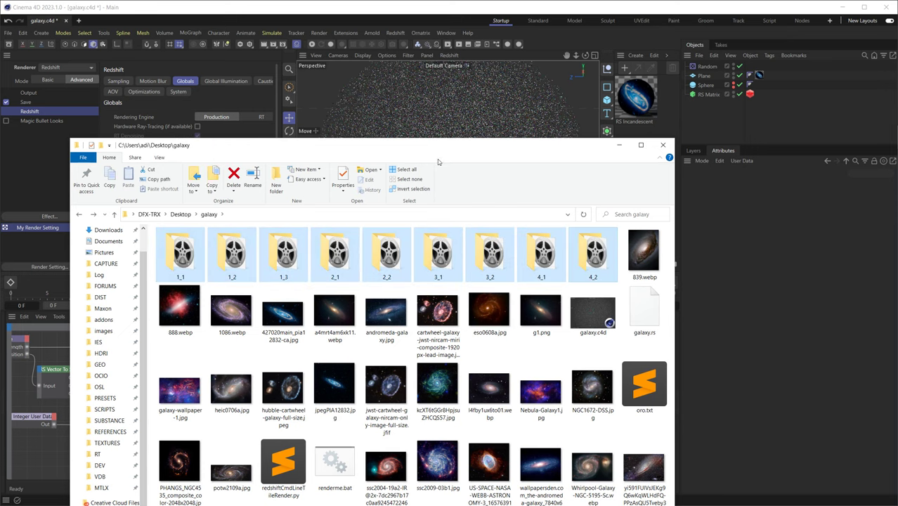
drag(457, 152, 483, 88)
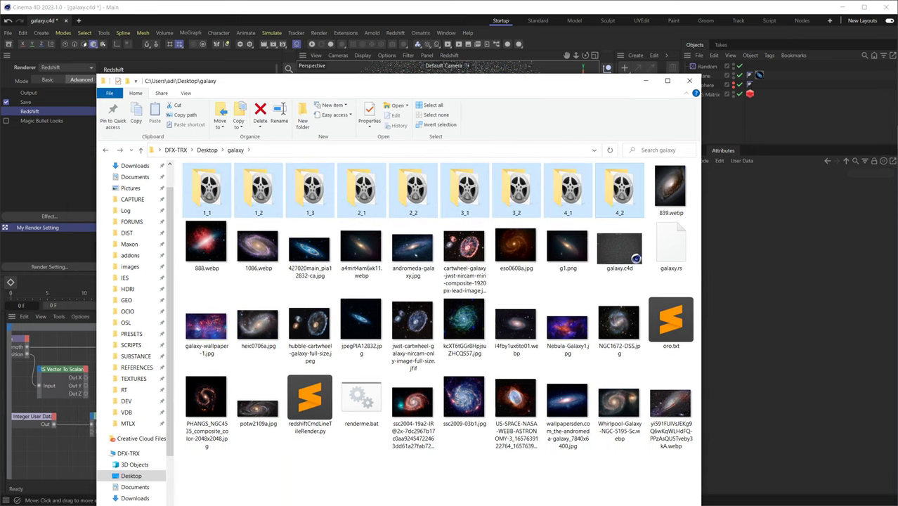
drag(700, 504, 732, 476)
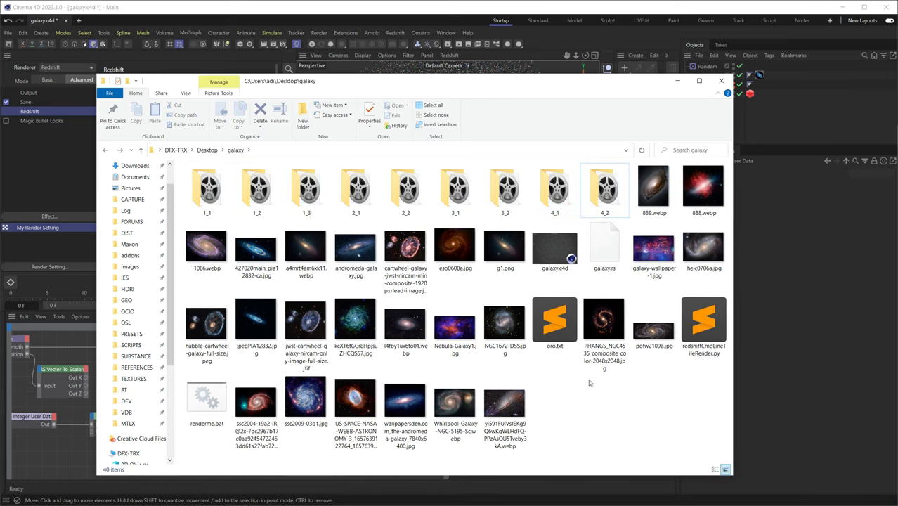
Review renderme.bat in Notepad, close it, and select tile folder 3_2
right_click(209, 406)
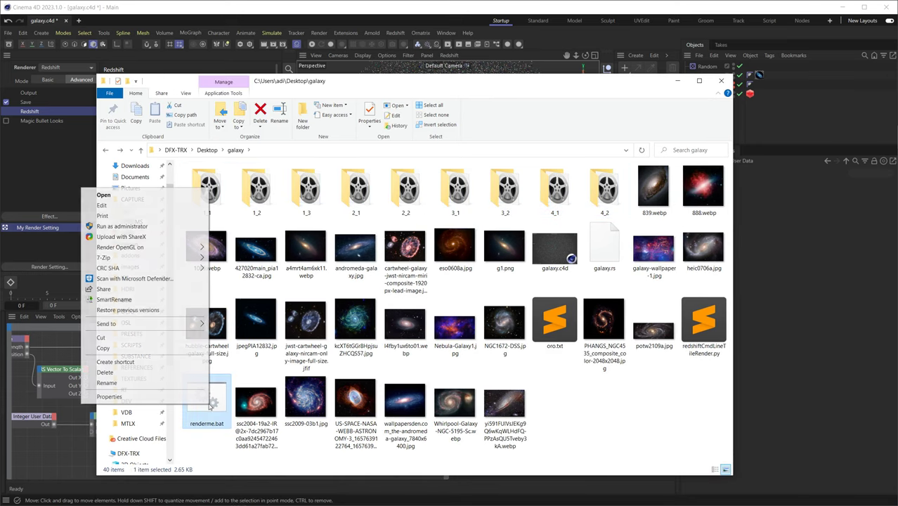
click(132, 205)
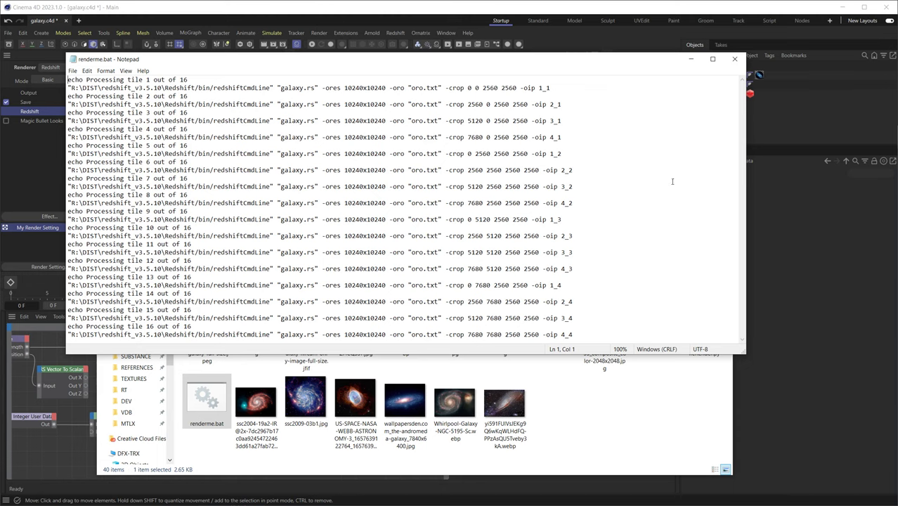
click(735, 59)
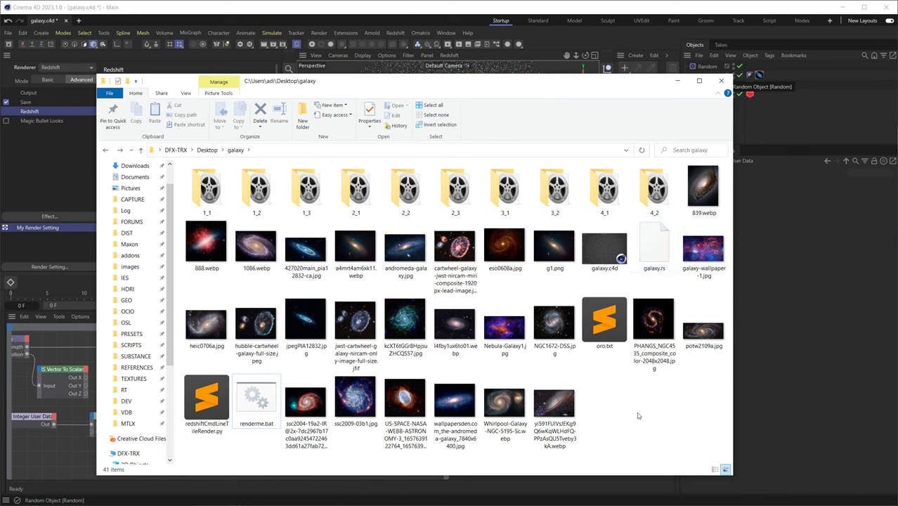
click(553, 199)
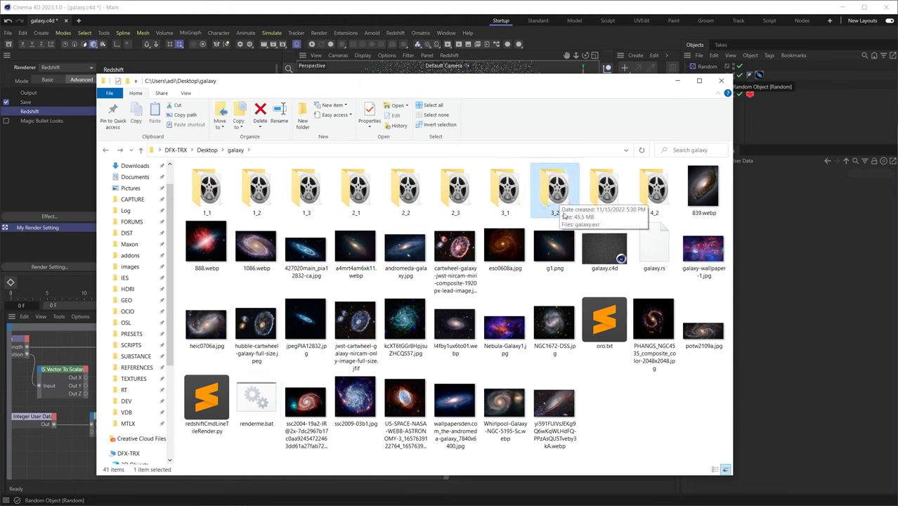
Scroll through the renderme.bat console render log, then bring Explorer and Cinema 4D forward
click(647, 397)
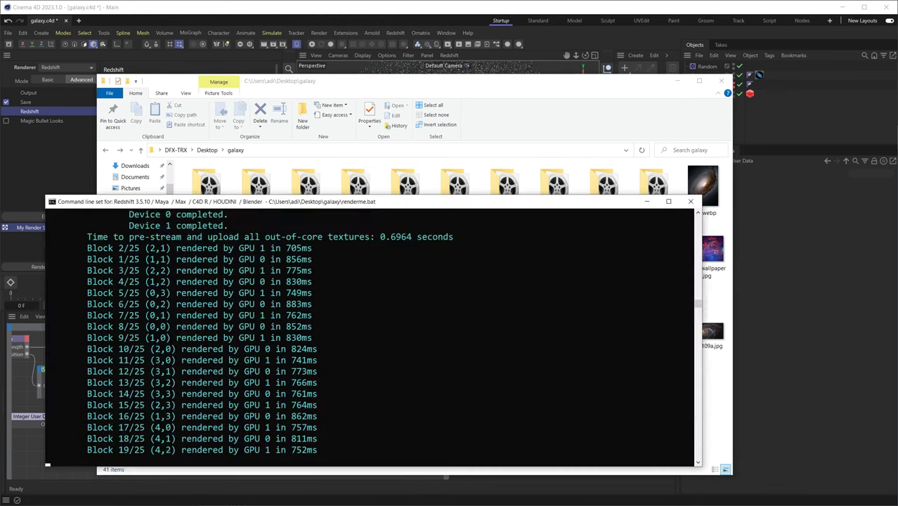
scroll(265, 351, up, 3)
scroll(264, 351, up, 10)
scroll(265, 351, down, 5)
scroll(265, 352, up, 5)
scroll(264, 351, down, 6)
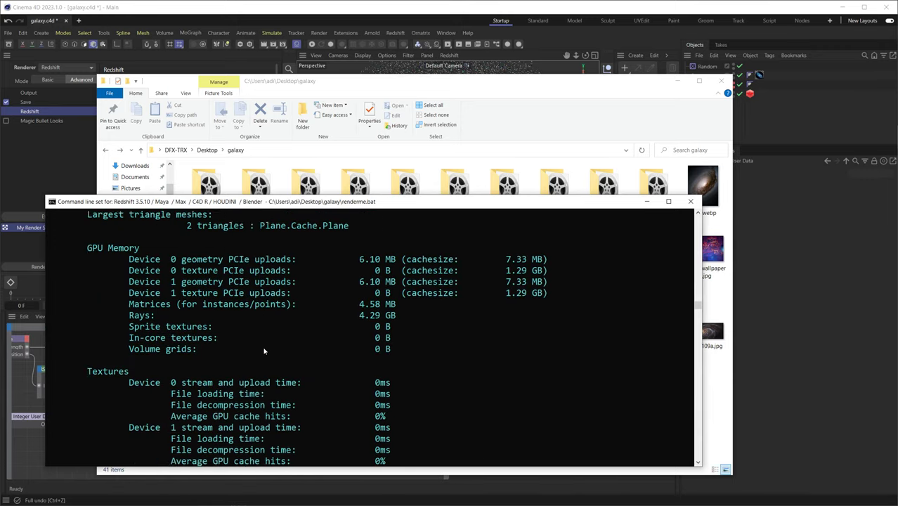
scroll(265, 351, up, 2)
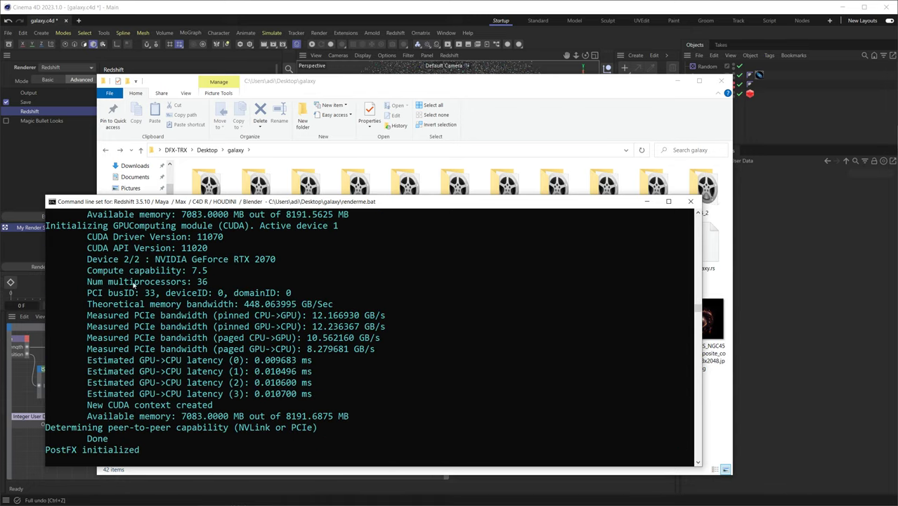
click(621, 140)
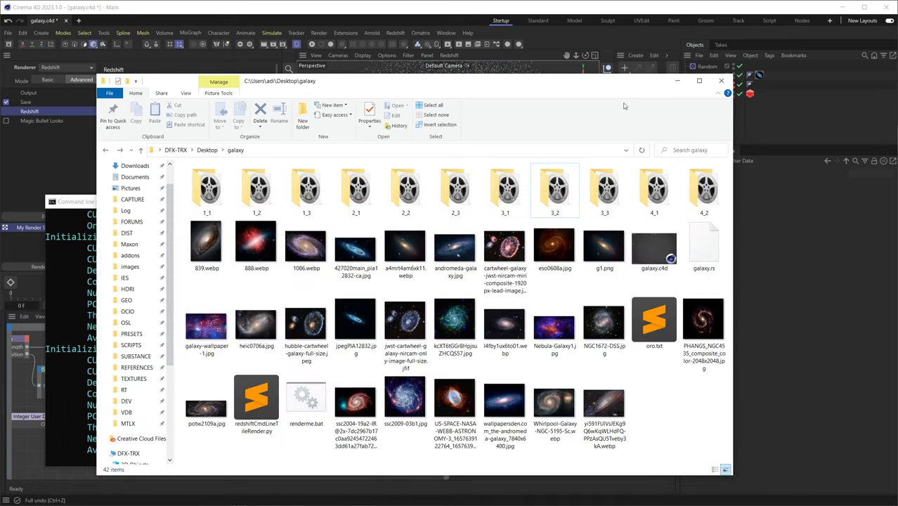
click(801, 236)
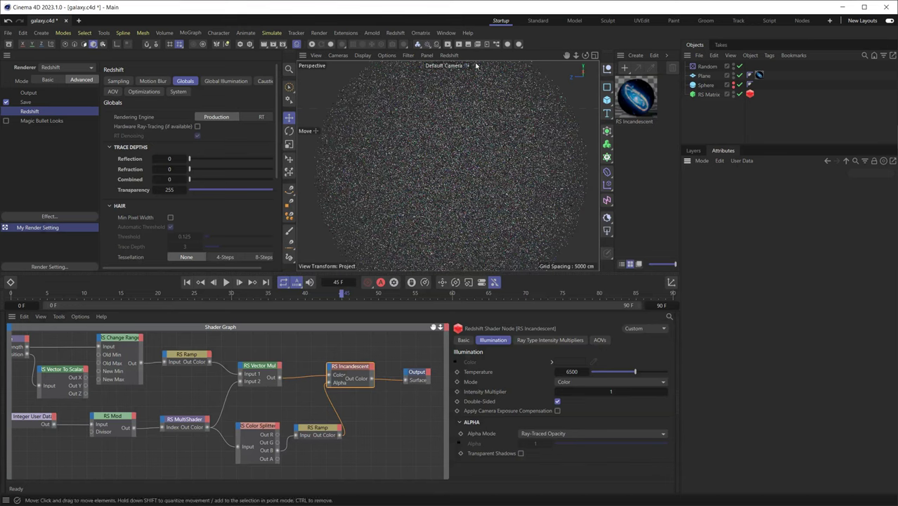
Open the Script Manager and enlarge it to show the whole redshiftCmdLineTileRender script
click(345, 33)
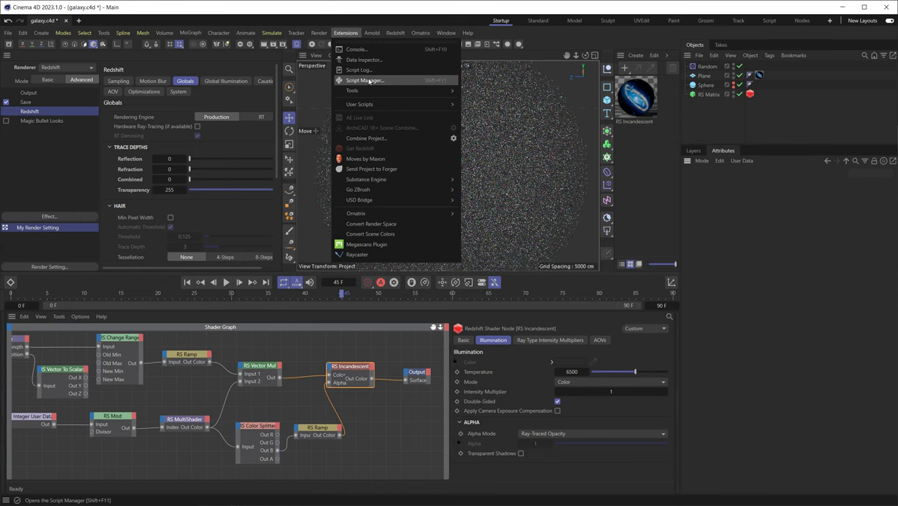
click(369, 81)
drag(519, 73, 199, 65)
drag(883, 266, 883, 428)
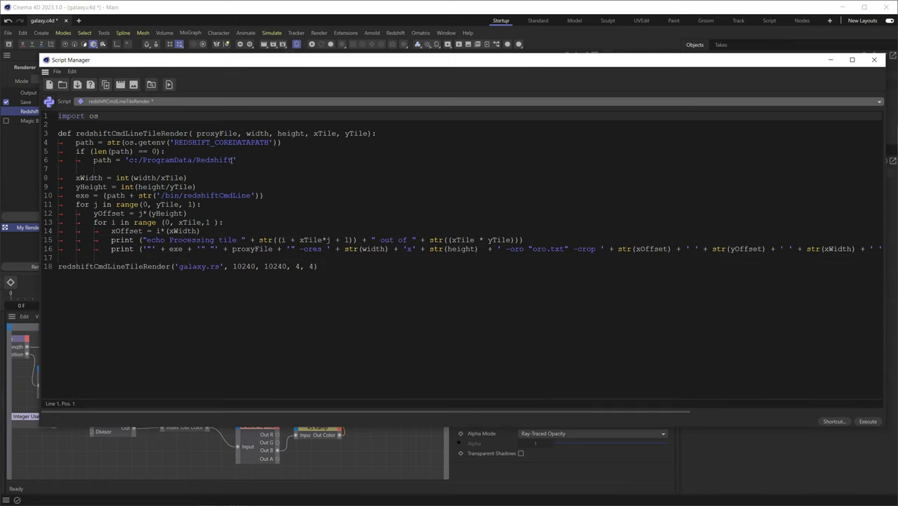
Type a '# /Applications/redshif' comment on line 6, then delete it again
click(236, 160)
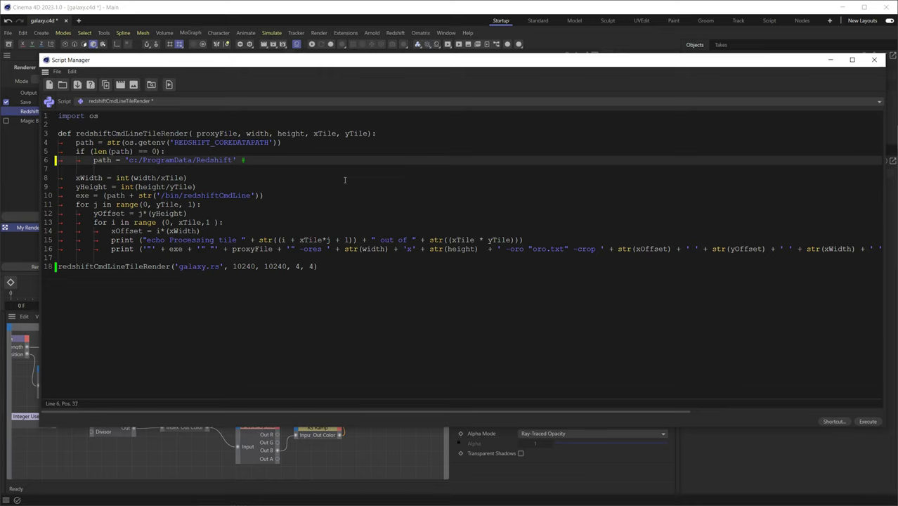
text(# /Applications/redshif)
key(Down)
key(Down)
key(Down)
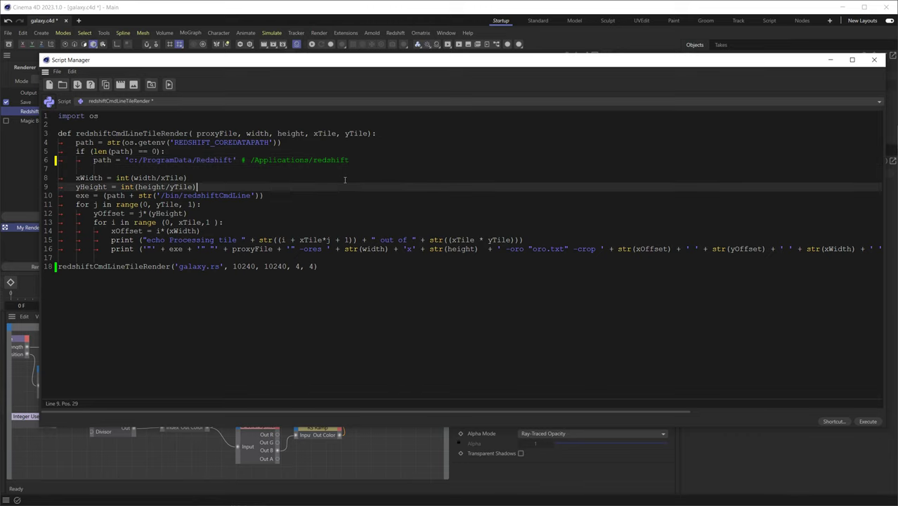
key(Left)
key(Left)
key(Left)
key(shift+Left)
key(shift+Left)
key(shift+Left)
key(shift+Left)
key(shift+Left)
key(shift+Left)
key(shift+Left)
key(shift+Left)
key(shift+Left)
key(shift+Left)
key(shift+Left)
key(shift+Left)
key(shift+Left)
key(shift+Left)
key(shift+Left)
key(shift+Left)
key(shift+Left)
key(shift+Left)
key(shift+Left)
key(shift+Left)
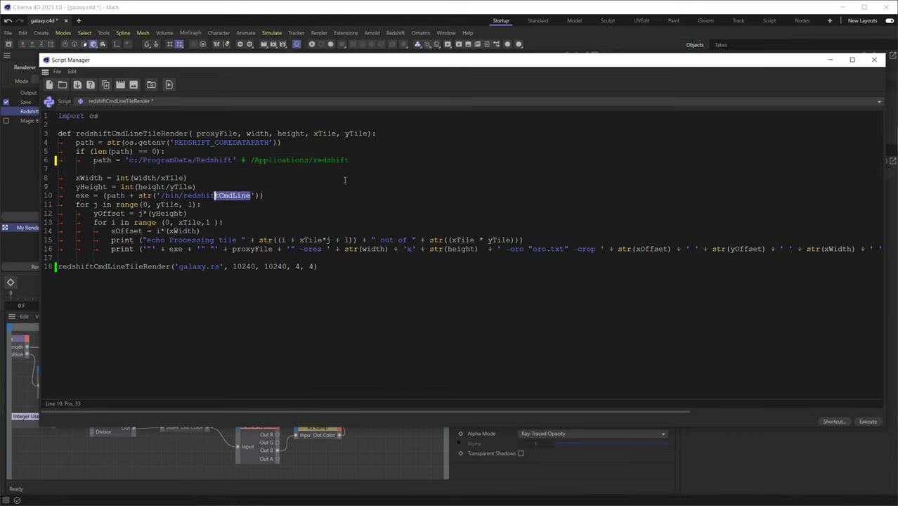
key(End)
key(Down)
key(Up)
key(Up)
key(Up)
key(Up)
key(Up)
key(Right)
key(Right)
key(Right)
key(Right)
key(Right)
key(Right)
key(Right)
key(Right)
key(Right)
key(shift+Right)
key(shift+Right)
key(shift+Right)
key(shift+Right)
key(shift+Right)
key(shift+Right)
key(shift+Right)
key(shift+Right)
key(shift+Right)
key(shift+Right)
key(shift+Right)
key(shift+Right)
key(shift+Right)
key(shift+Right)
key(shift+Right)
key(shift+Right)
key(shift+Right)
key(shift+Right)
key(shift+Right)
key(shift+Right)
key(BackSpace)
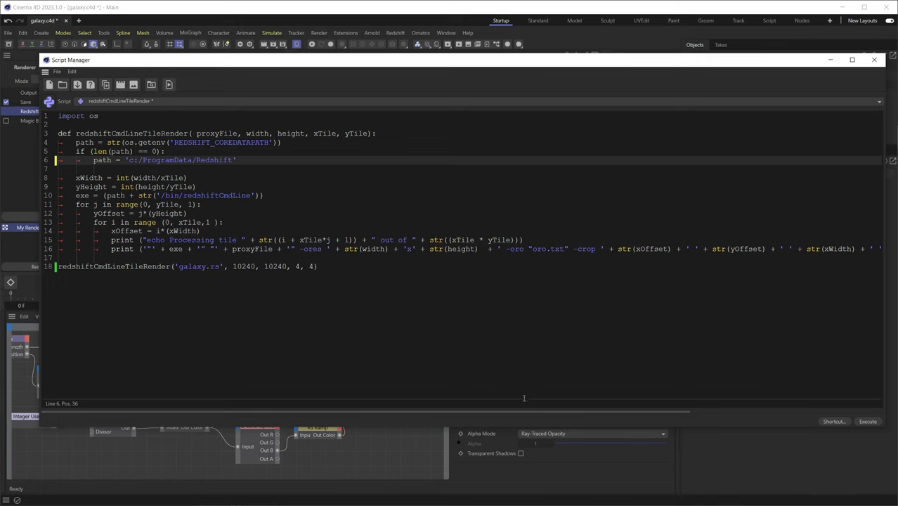
Check the galaxy.rs argument on line 18 and execute the 10240x10240, 4x4 tile script
drag(511, 410, 354, 402)
double_click(194, 266)
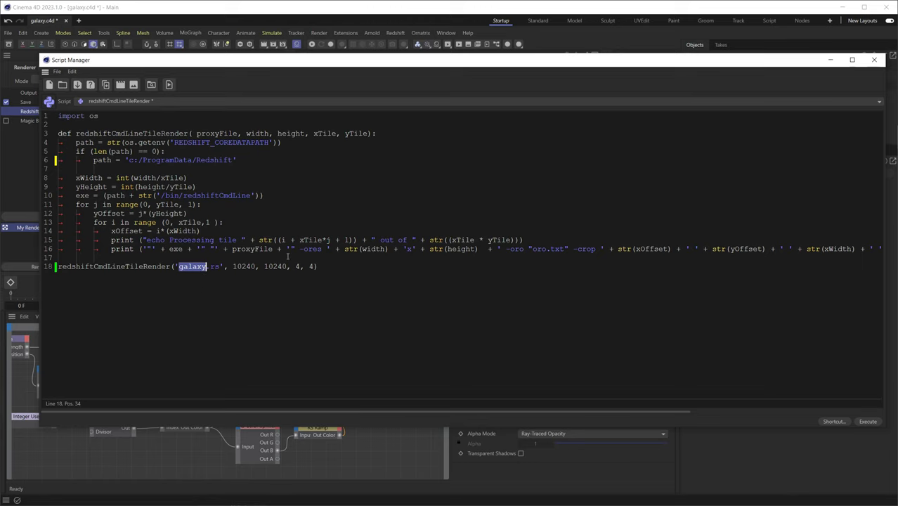
click(312, 294)
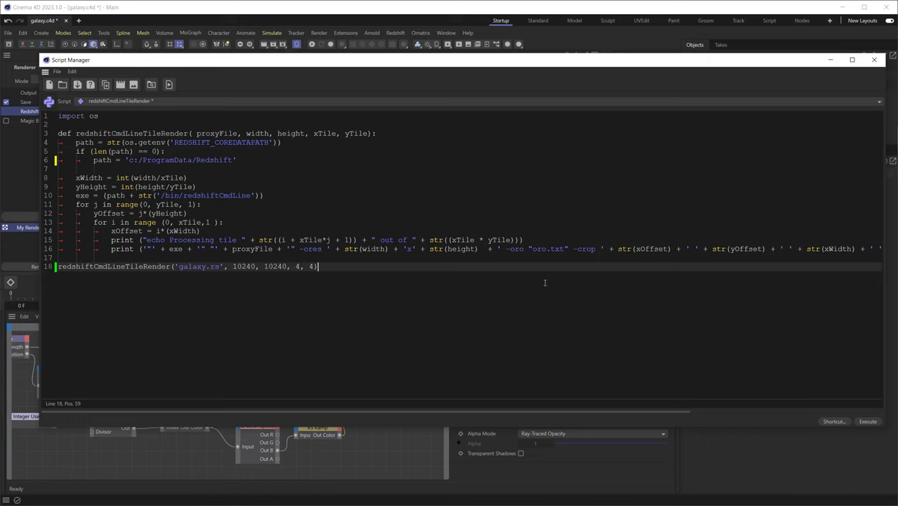
click(869, 422)
Bring up the galaxy folder in File Explorer and select tile folders 1_1 through 4_4
click(574, 21)
key(alt+Tab)
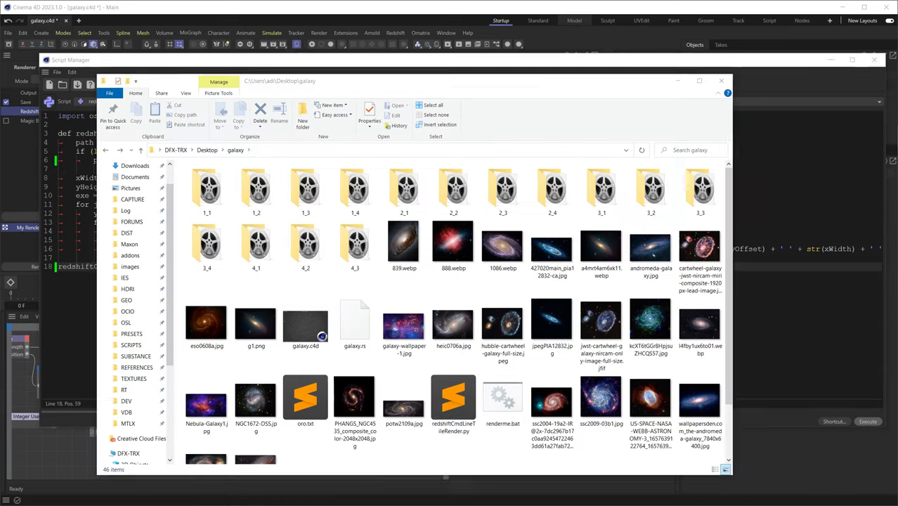
drag(481, 82, 640, 109)
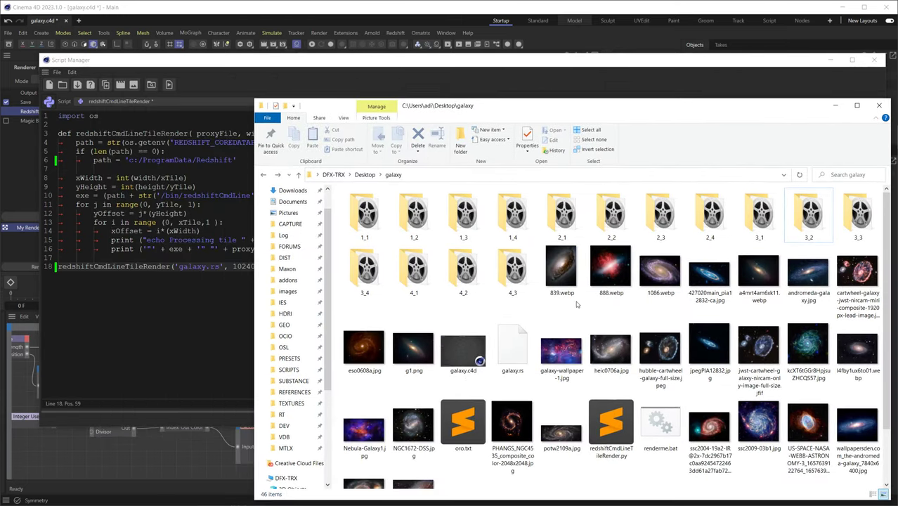
shift+click(553, 281)
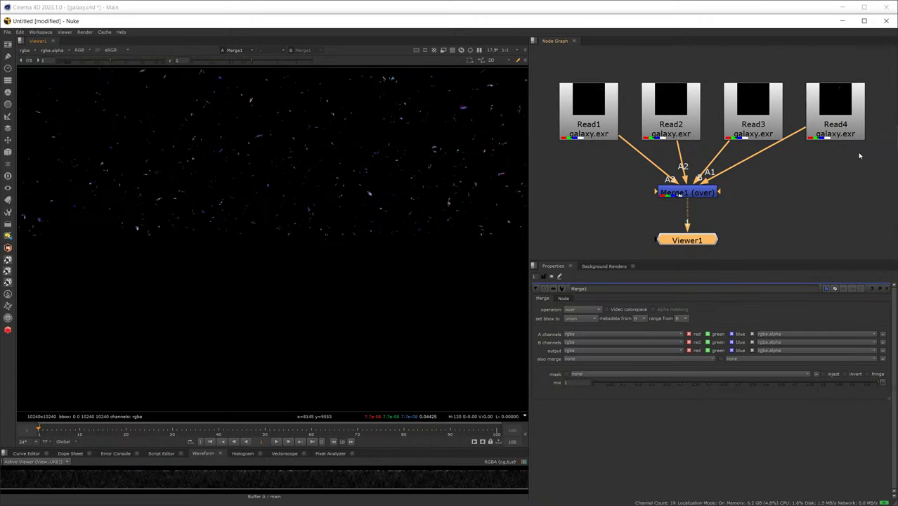
Delete the old Read nodes and Merge1, and drag the tile renders in as Read nodes
drag(882, 65, 544, 222)
key(Delete)
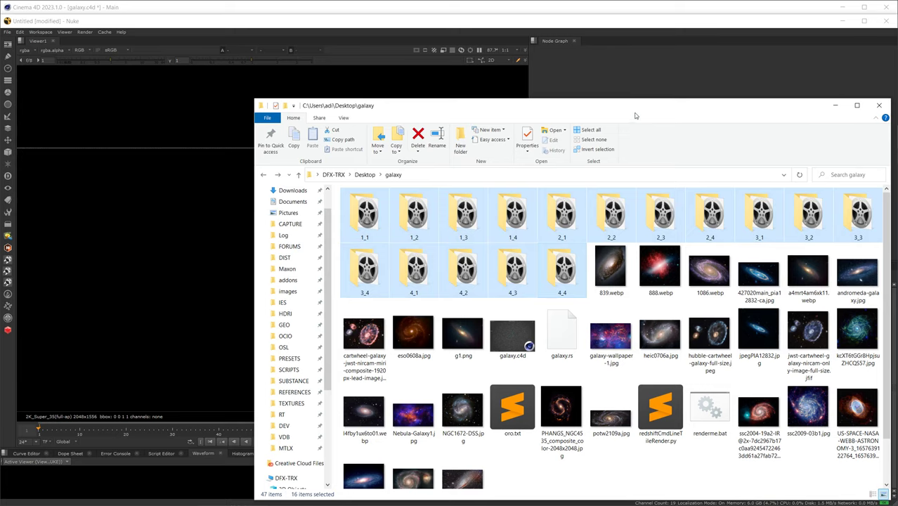
drag(636, 105, 634, 223)
drag(608, 327, 591, 112)
click(746, 110)
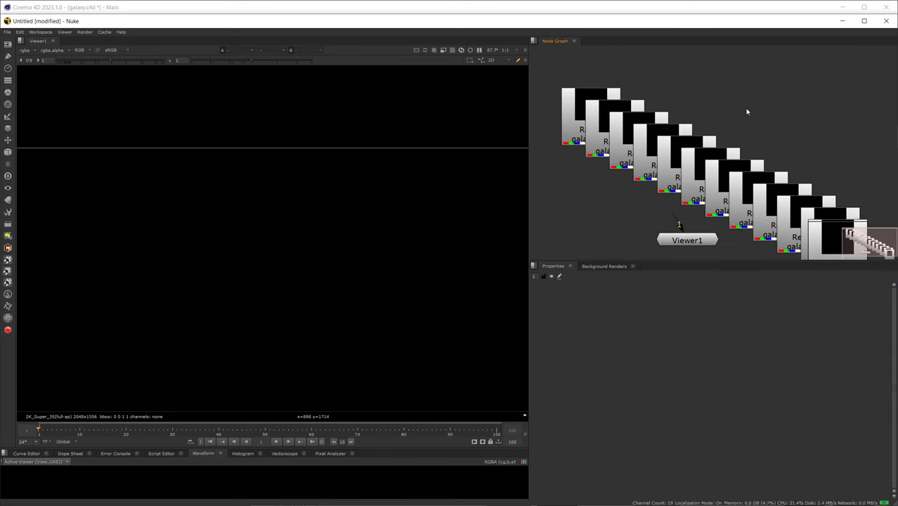
Lay the new Read nodes out in a row, merge them, and view the merge in Viewer1
scroll(744, 113, down, 3)
drag(720, 160, 728, 238)
drag(627, 76, 816, 212)
key(l)
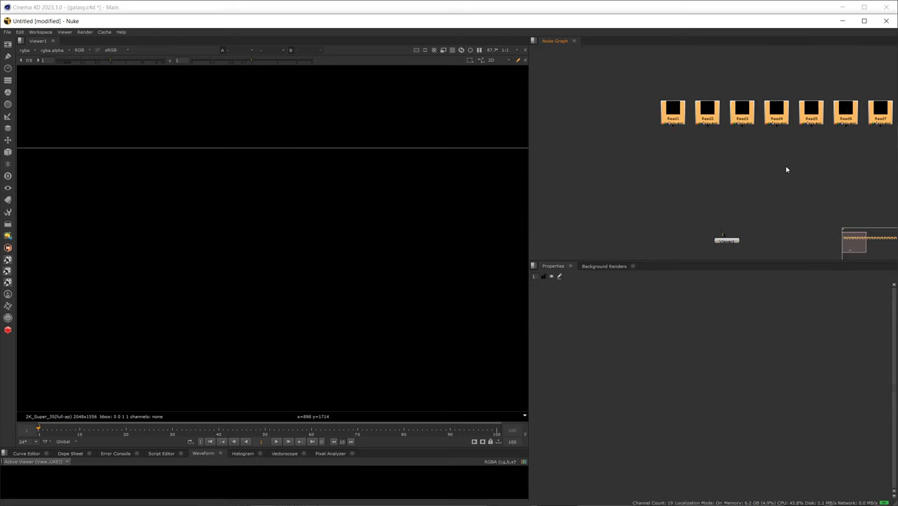
middle_drag(786, 169, 726, 146)
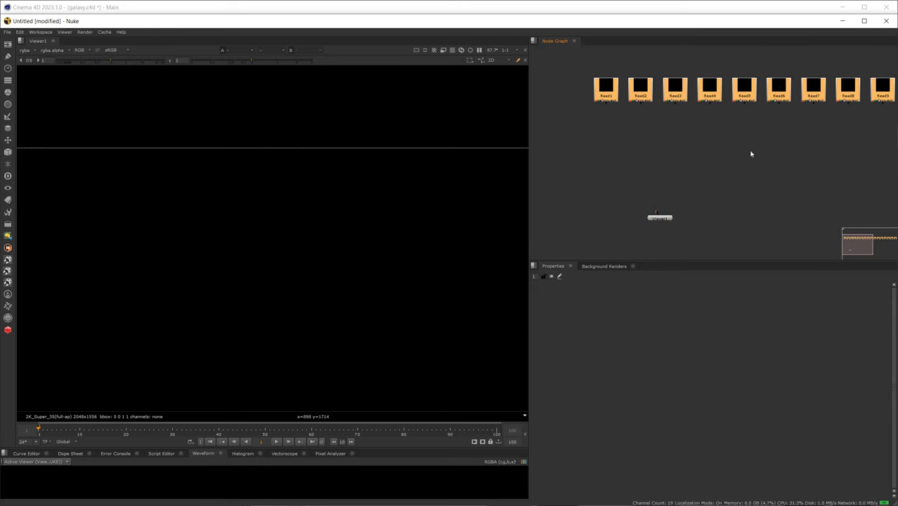
key(m)
key(1)
scroll(363, 214, down, 3)
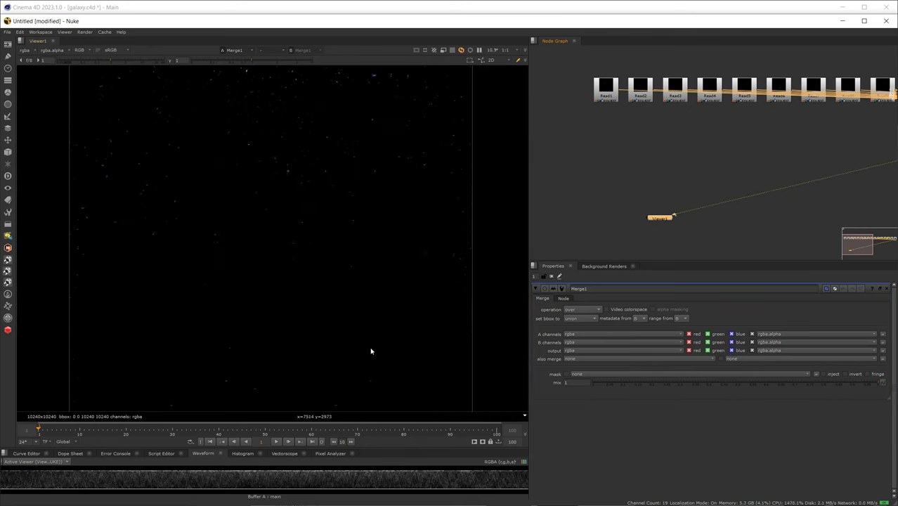
scroll(401, 277, up, 5)
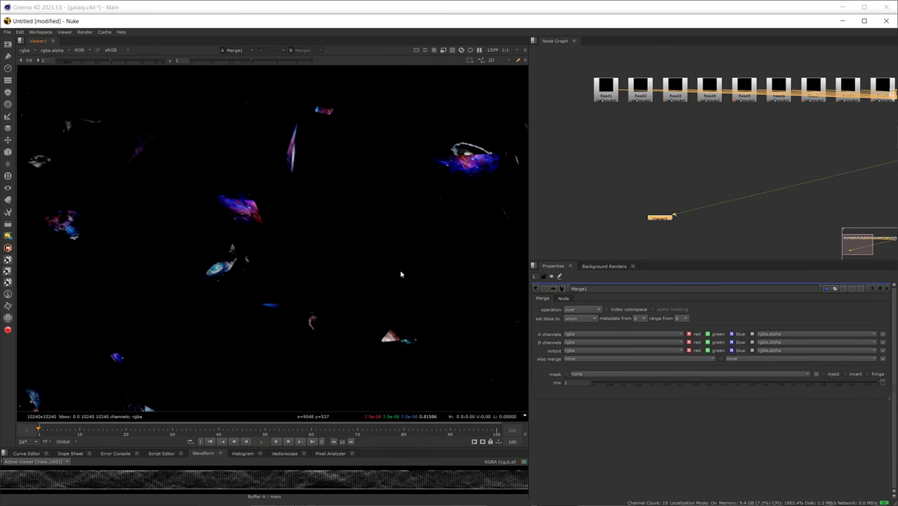
scroll(366, 246, down, 5)
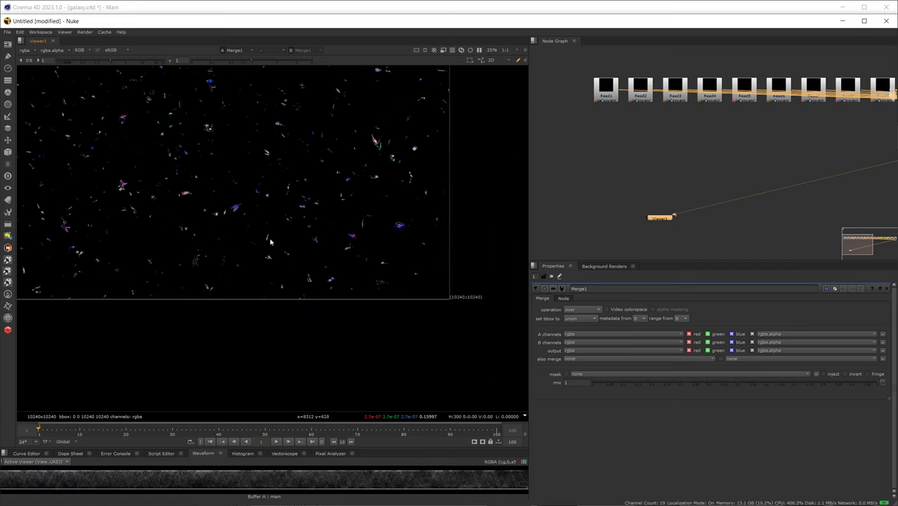
scroll(352, 317, up, 2)
scroll(365, 305, down, 4)
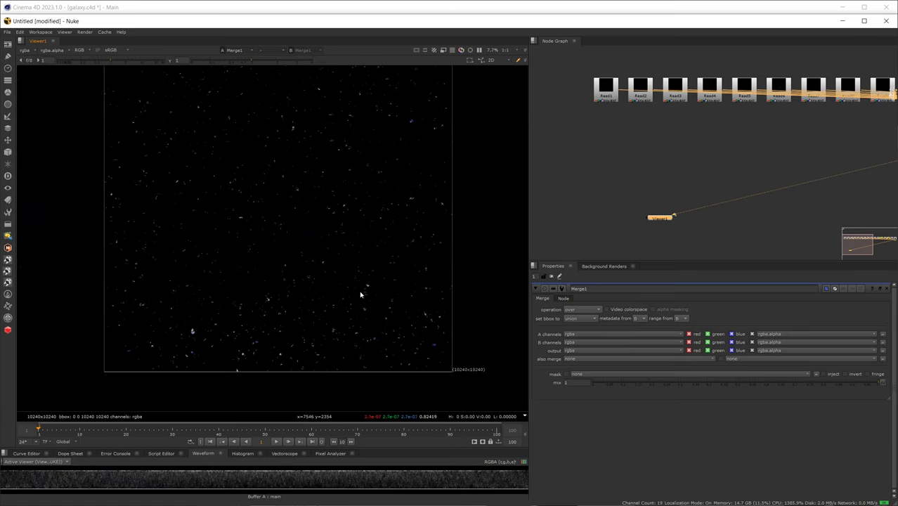
middle_drag(340, 303, 338, 311)
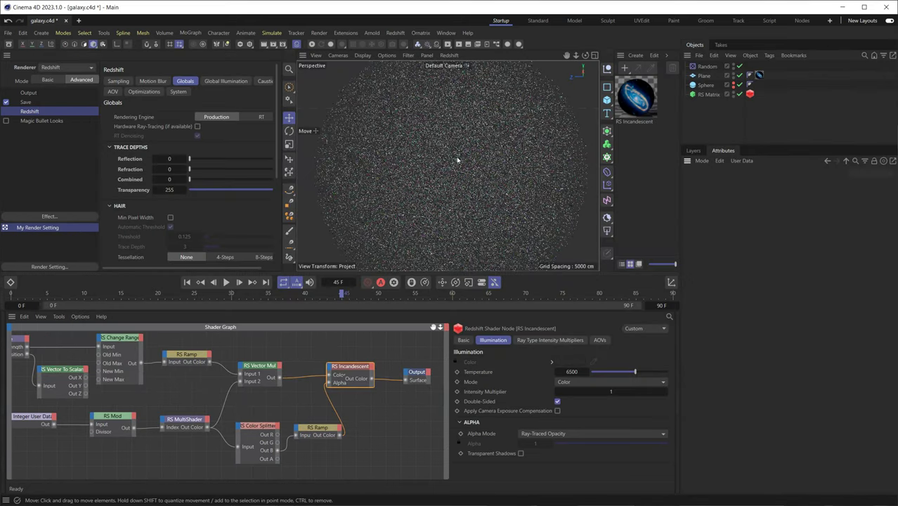
Check the Redshift category in Preferences, then close the Preferences window
scroll(457, 160, down, 4)
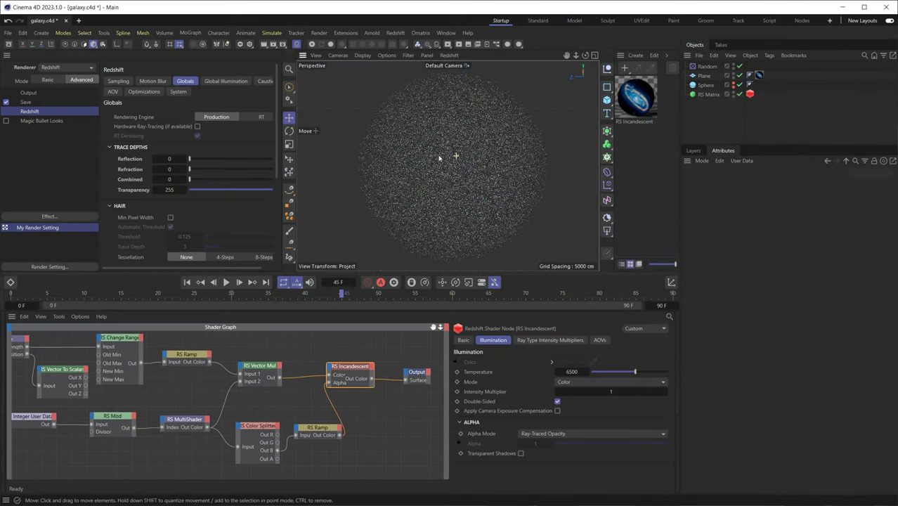
scroll(456, 156, up, 3)
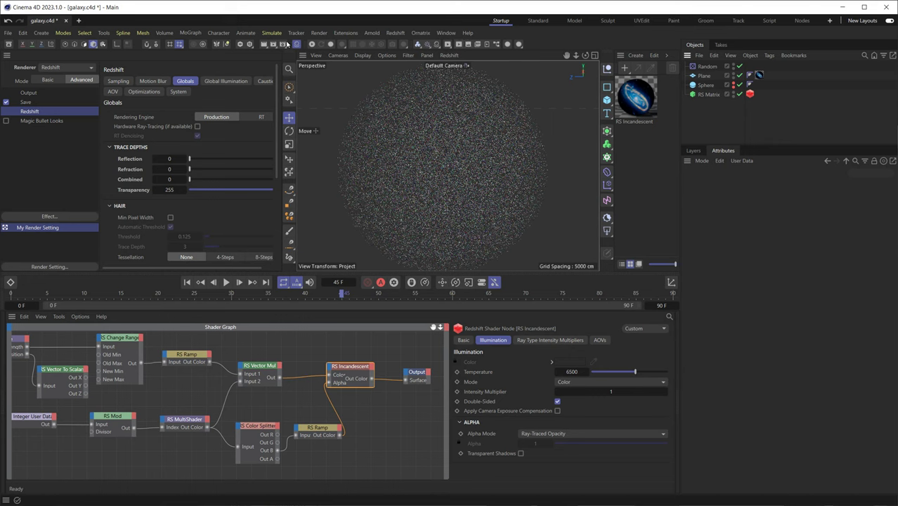
click(23, 33)
click(59, 190)
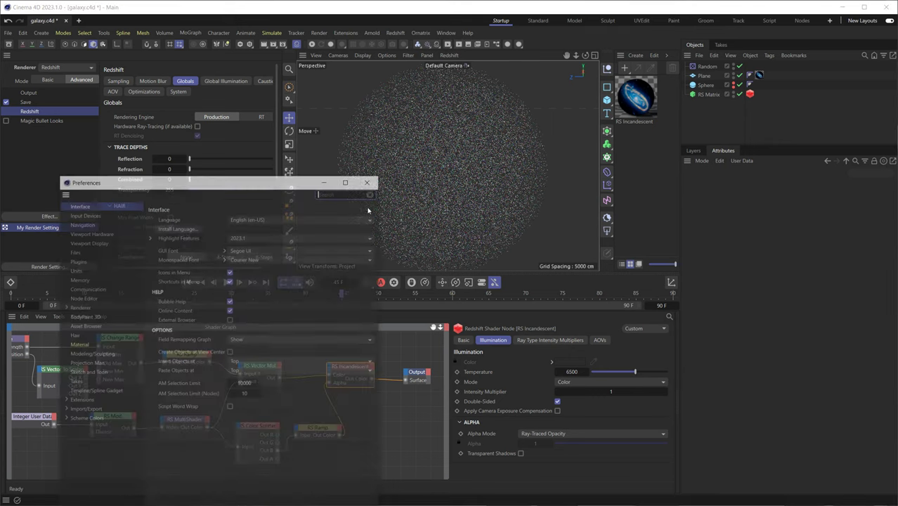
drag(252, 192, 330, 119)
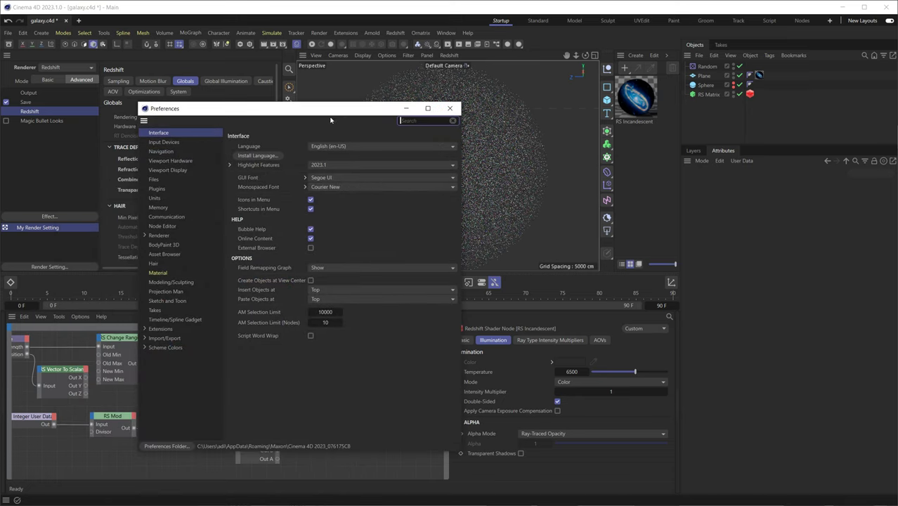
click(146, 236)
click(164, 255)
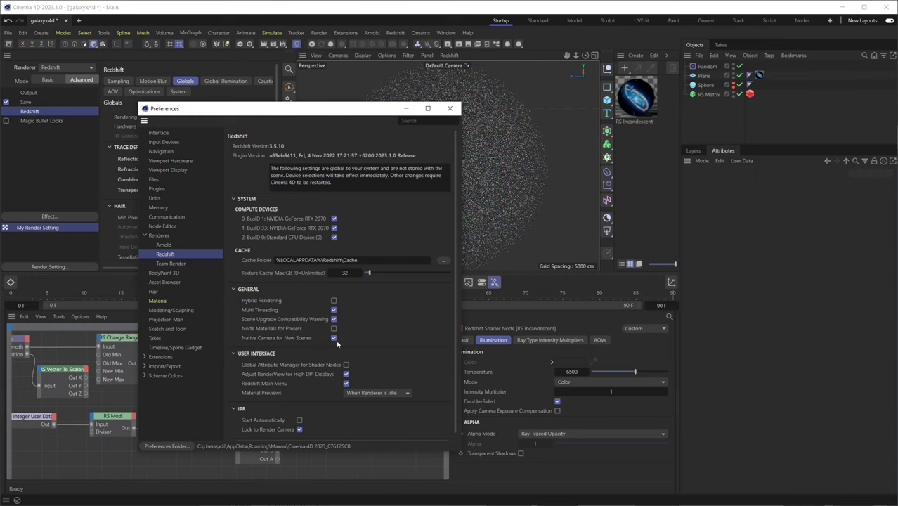
click(449, 108)
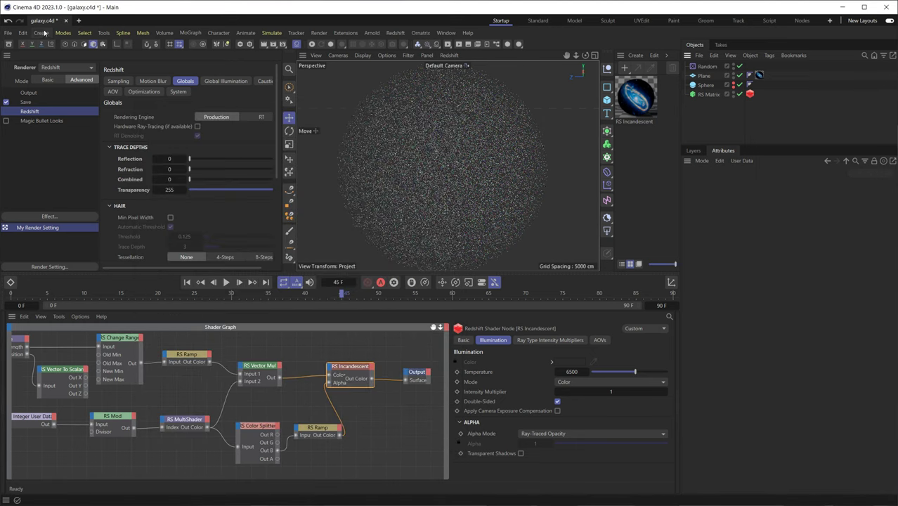
Add a Redshift standard camera and set the viewport to look through it
click(42, 33)
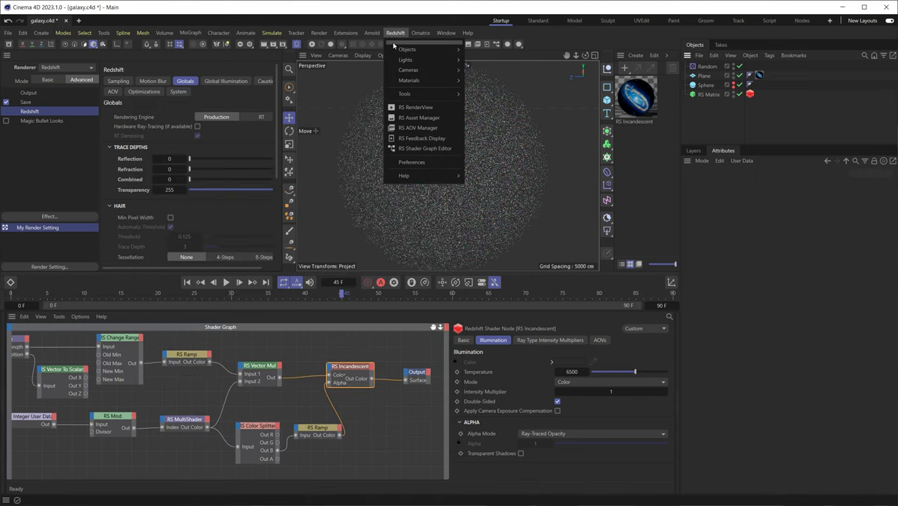
mouse_move(409, 70)
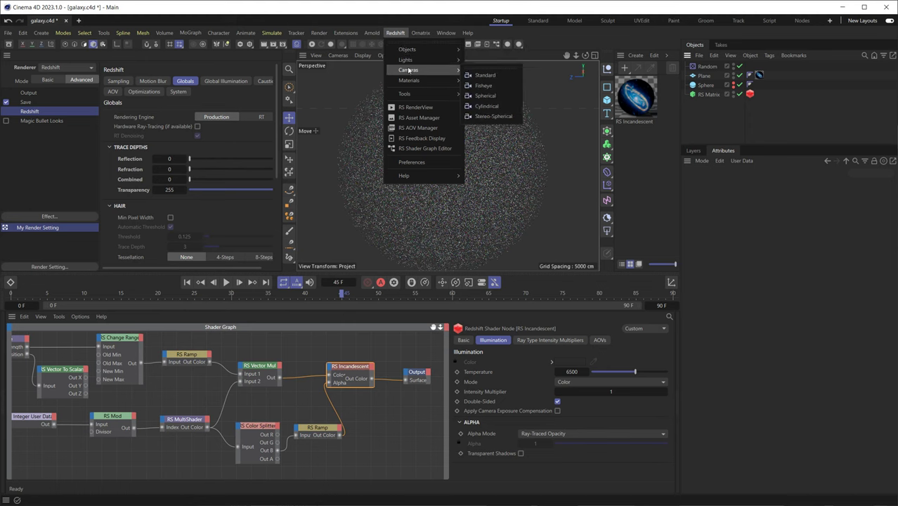
click(484, 76)
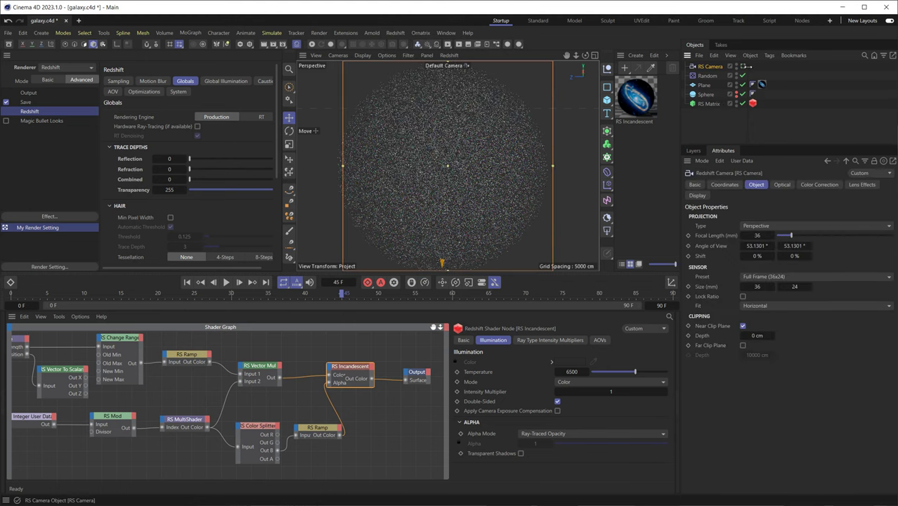
ctrl+click(718, 68)
click(718, 67)
click(743, 66)
click(761, 133)
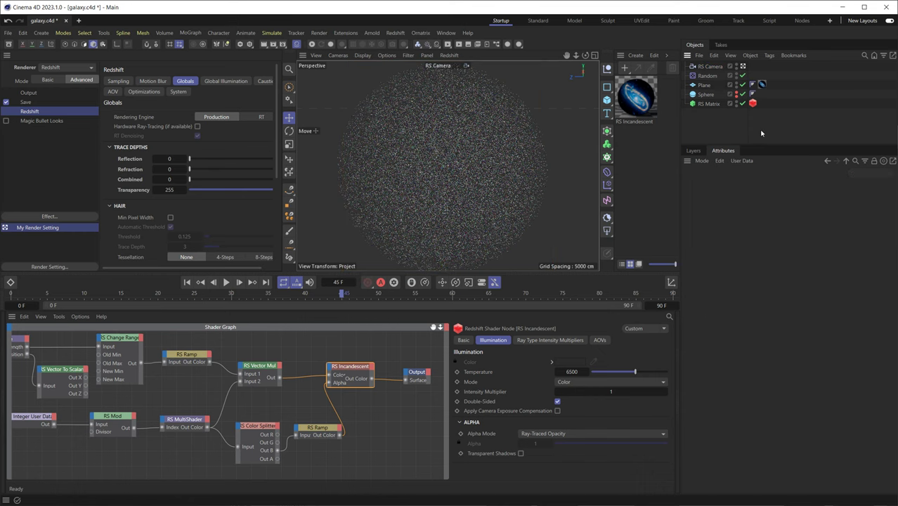
Export the scene as RS Proxy galaxy.rs, replacing the existing file
click(8, 32)
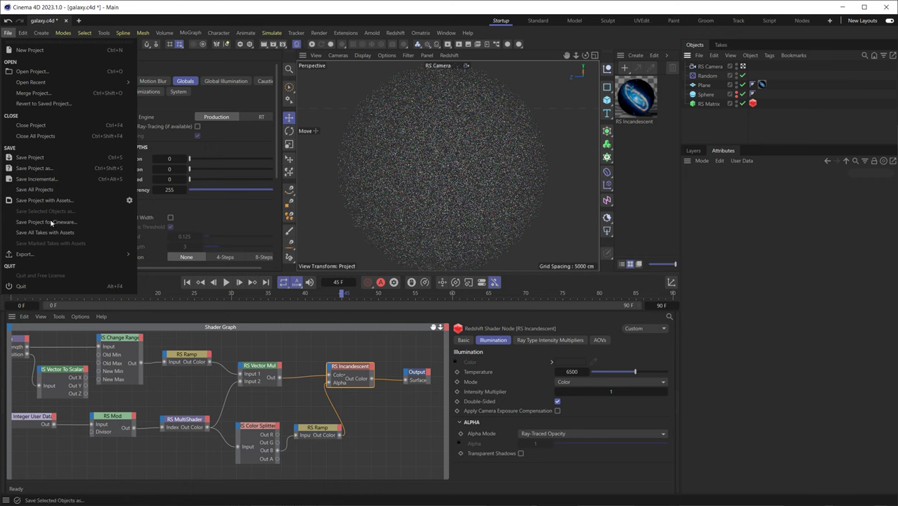
mouse_move(78, 254)
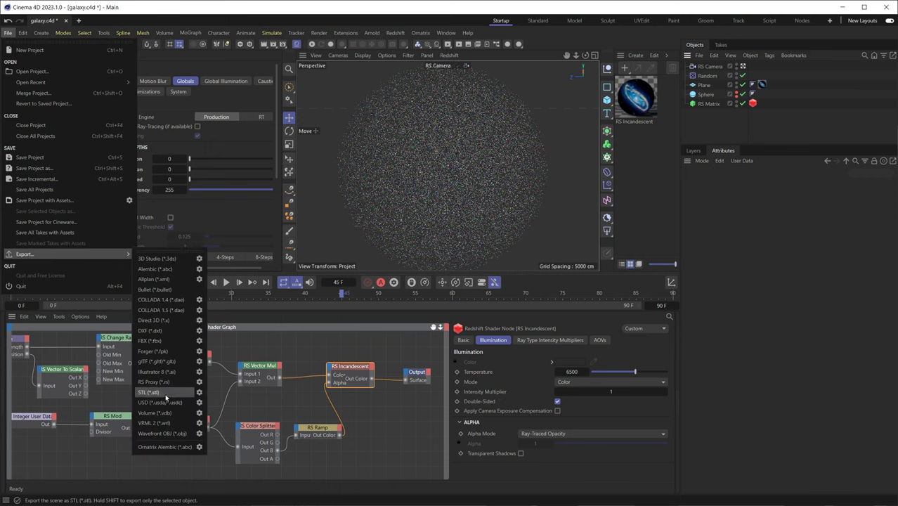
click(170, 356)
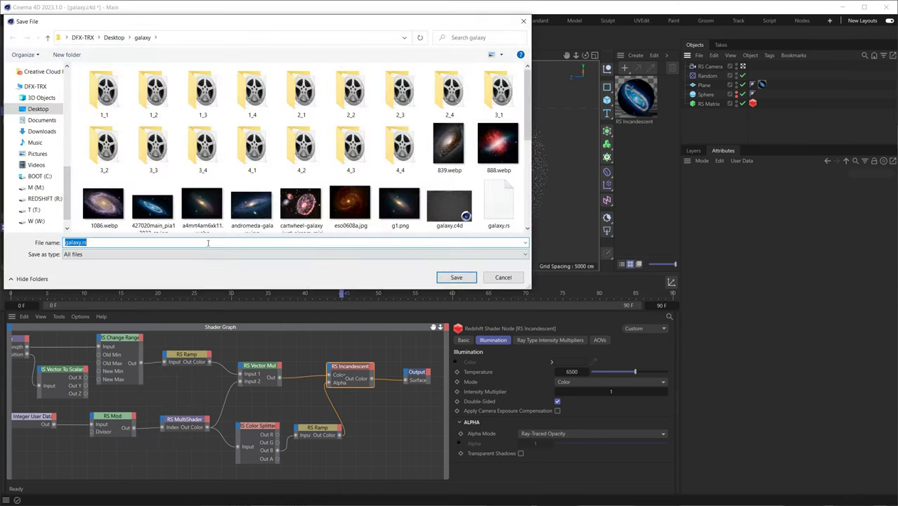
scroll(492, 201, down, 1)
double_click(493, 201)
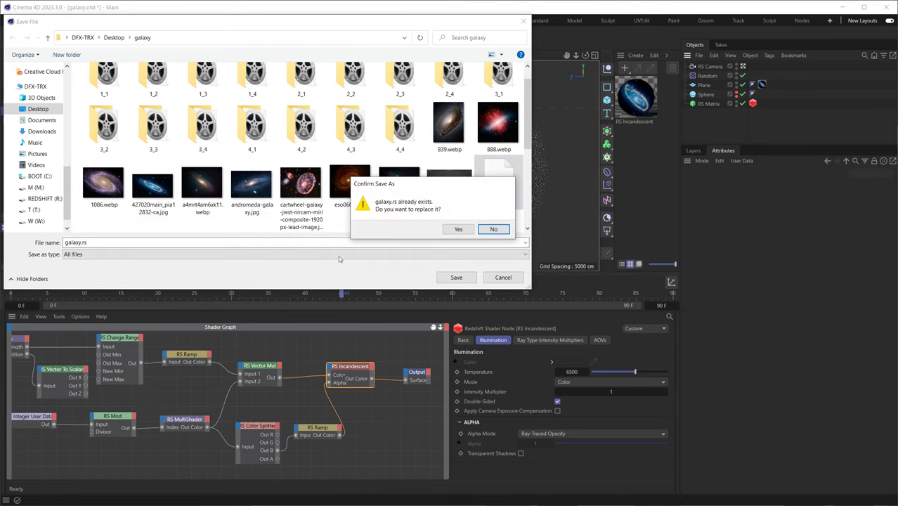
click(459, 231)
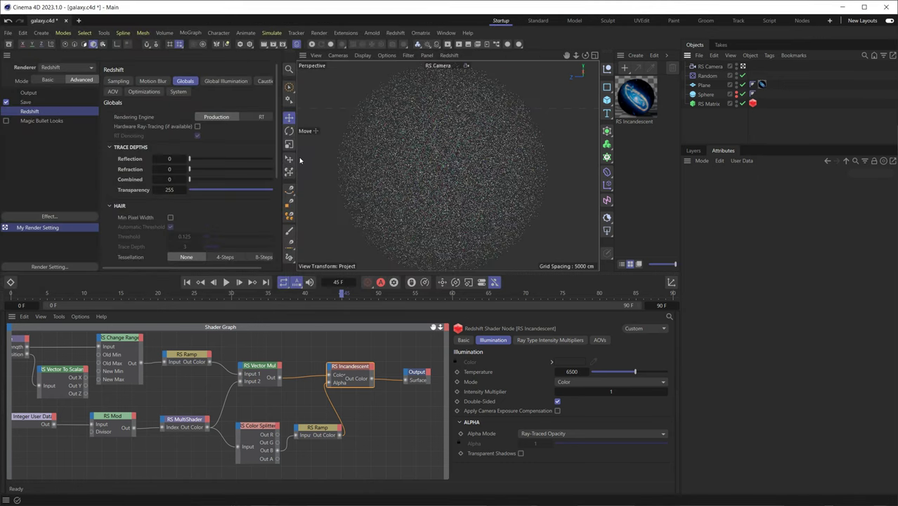
Render the galaxy preview in the Redshift RenderView in bucket mode and check the Sampling settings
click(311, 47)
click(458, 44)
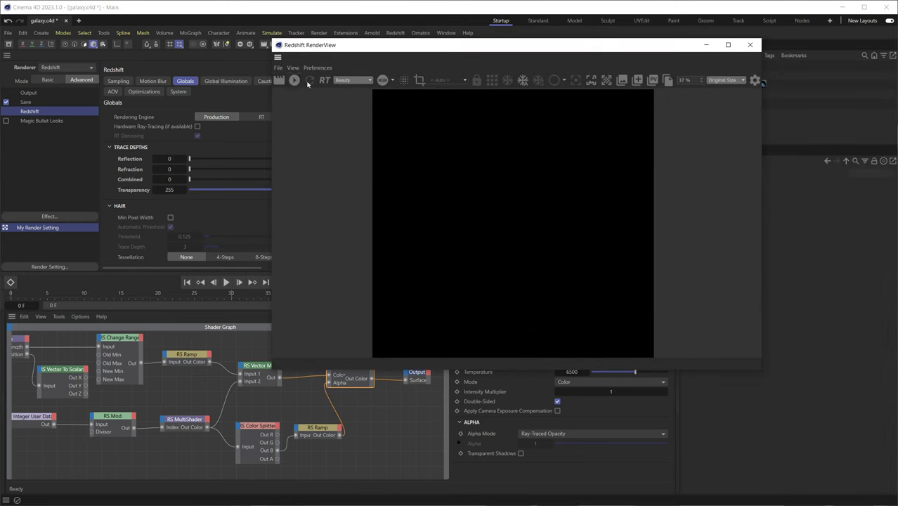
click(293, 79)
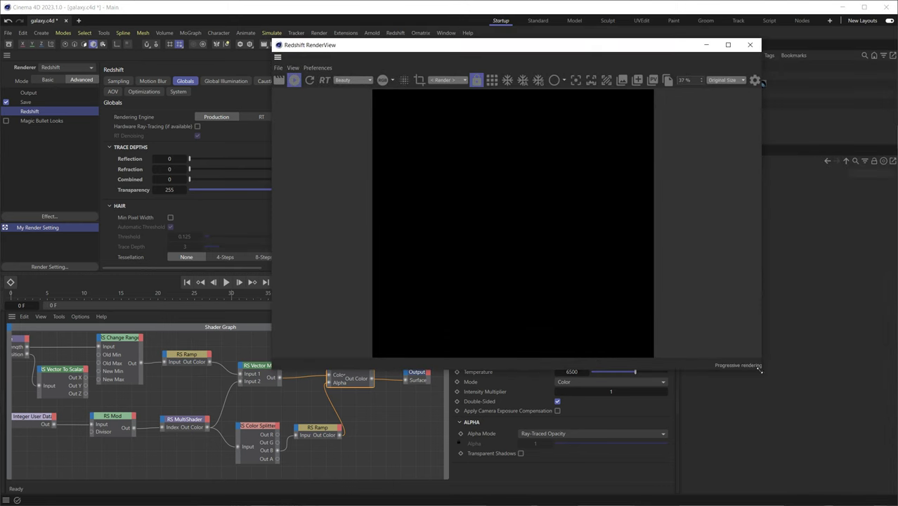
drag(759, 377, 814, 482)
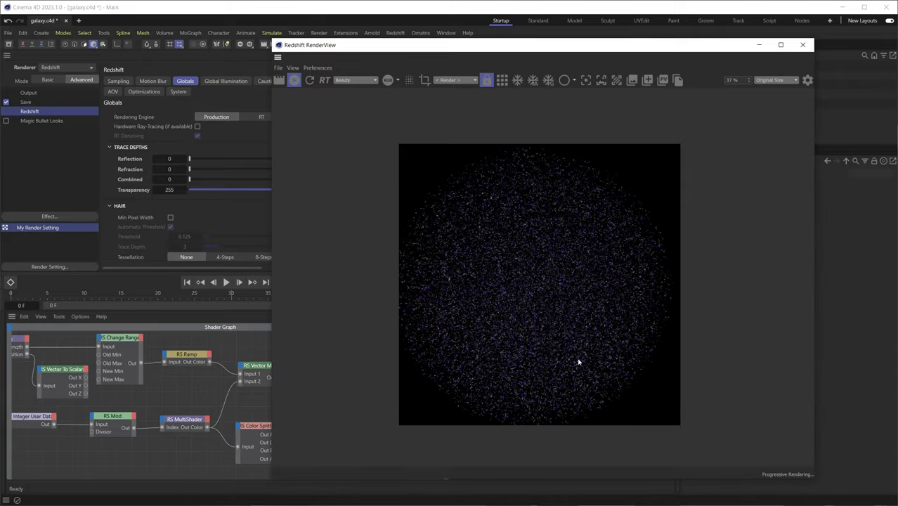
scroll(481, 288, up, 3)
scroll(483, 289, up, 10)
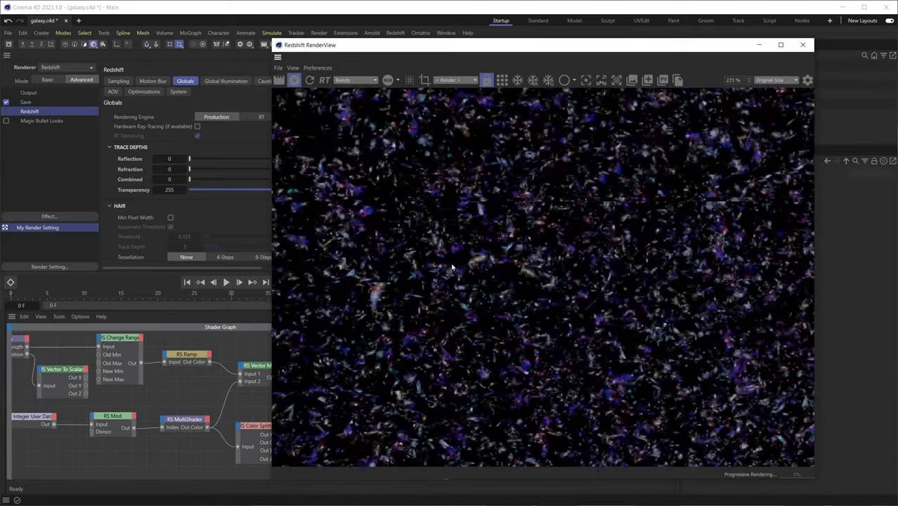
scroll(443, 275, down, 10)
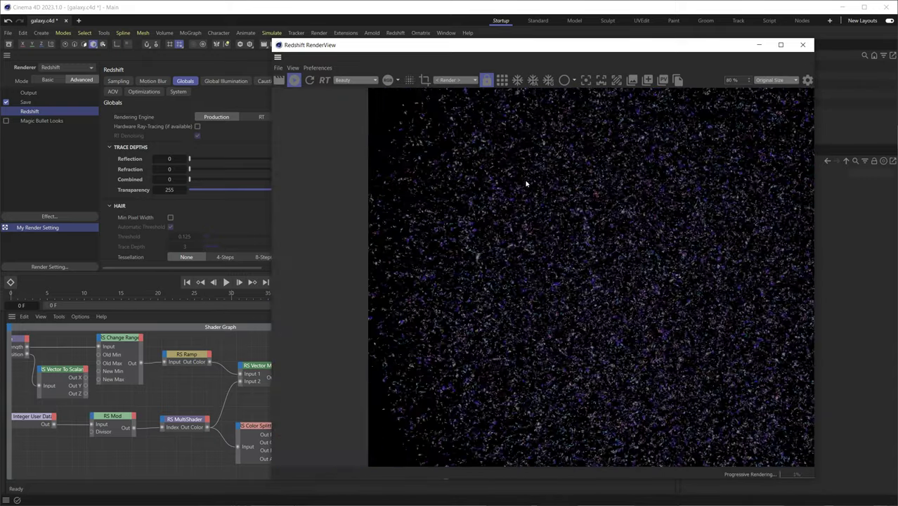
scroll(545, 211, down, 3)
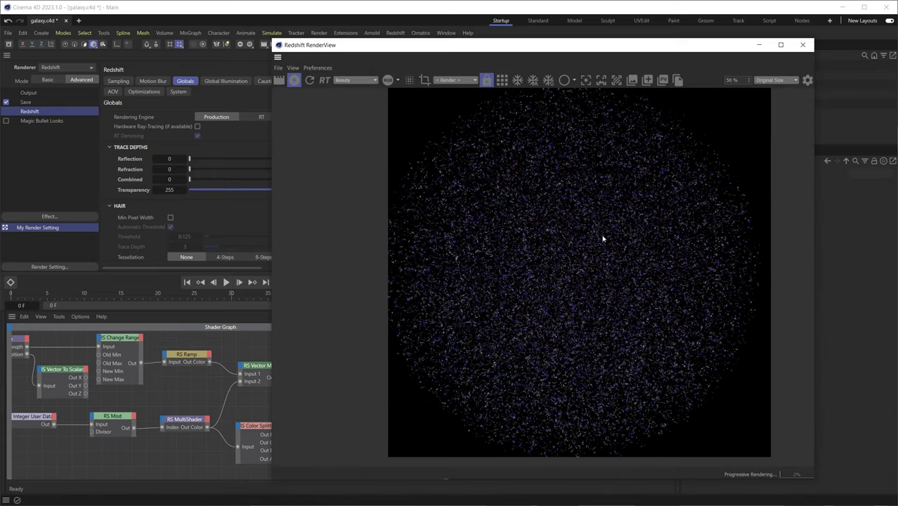
middle_drag(602, 239, 587, 250)
click(502, 80)
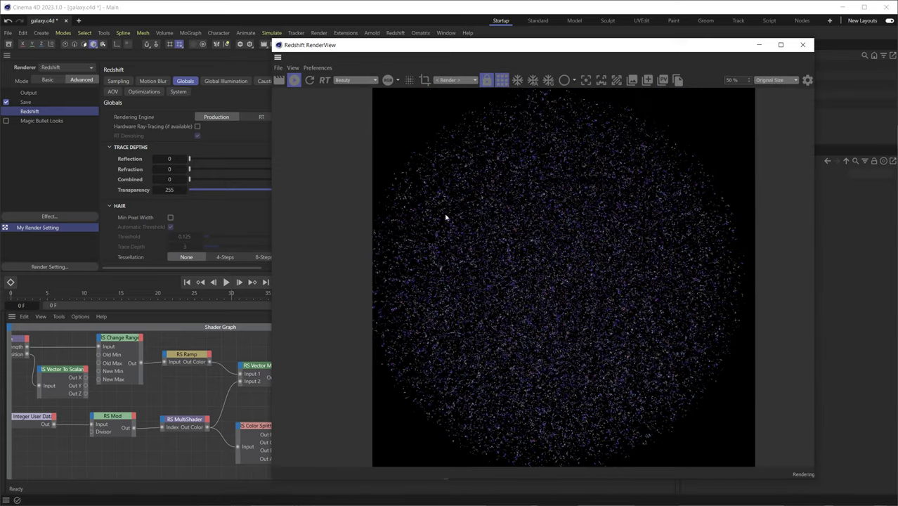
click(118, 81)
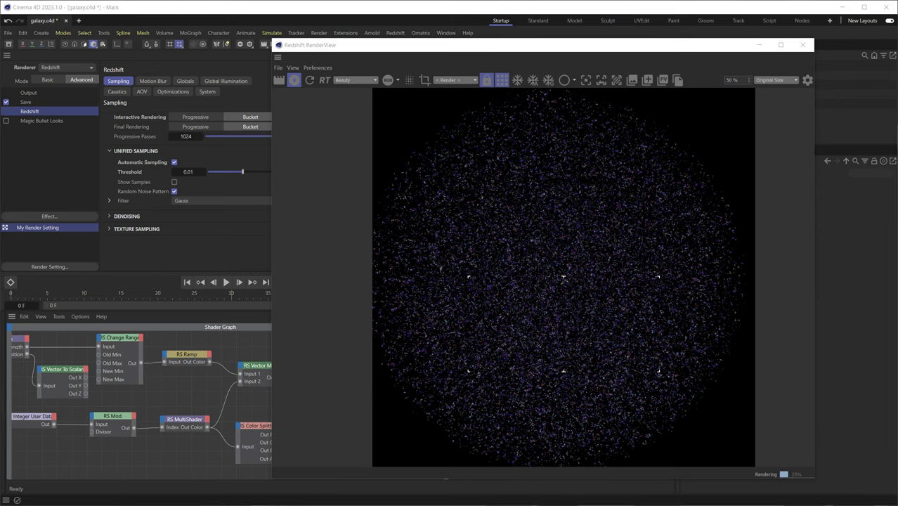
Glance at Nuke, minimize it, and restart the preview render
key(alt+Tab)
scroll(275, 204, down, 2)
scroll(277, 218, up, 3)
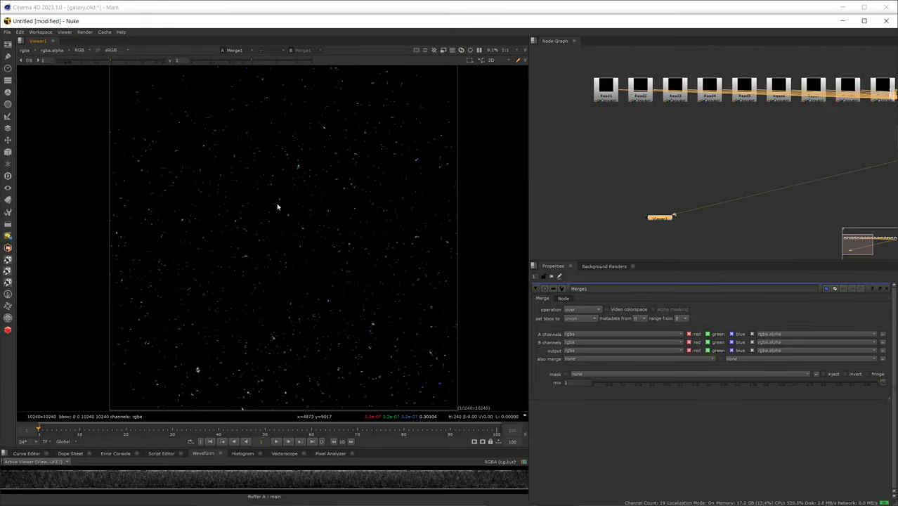
click(842, 21)
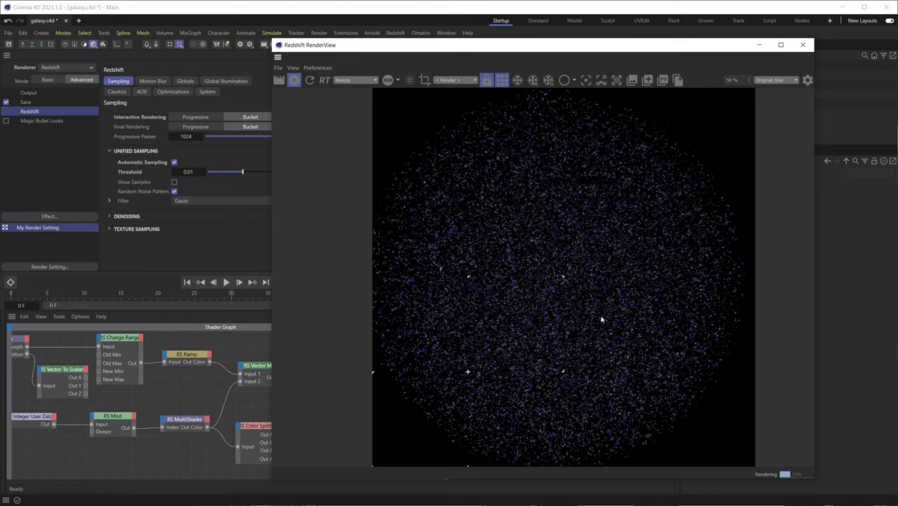
scroll(565, 298, up, 6)
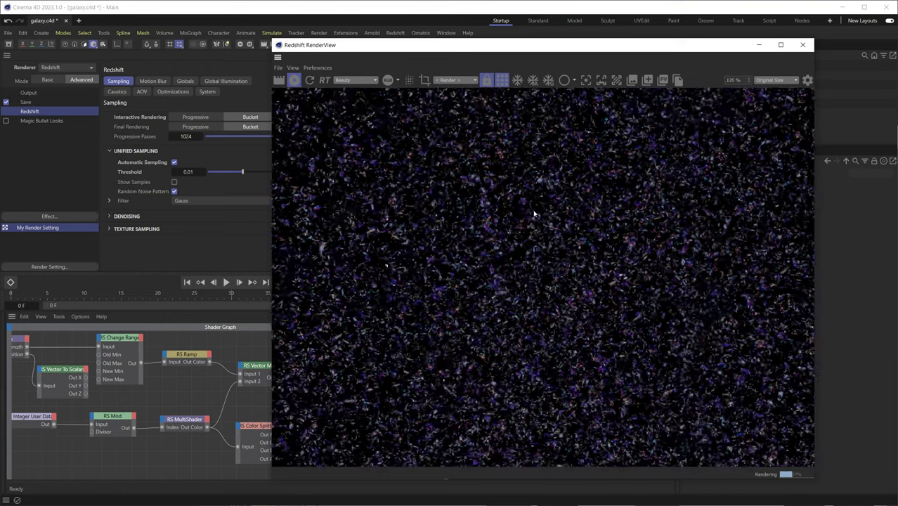
scroll(521, 232, down, 4)
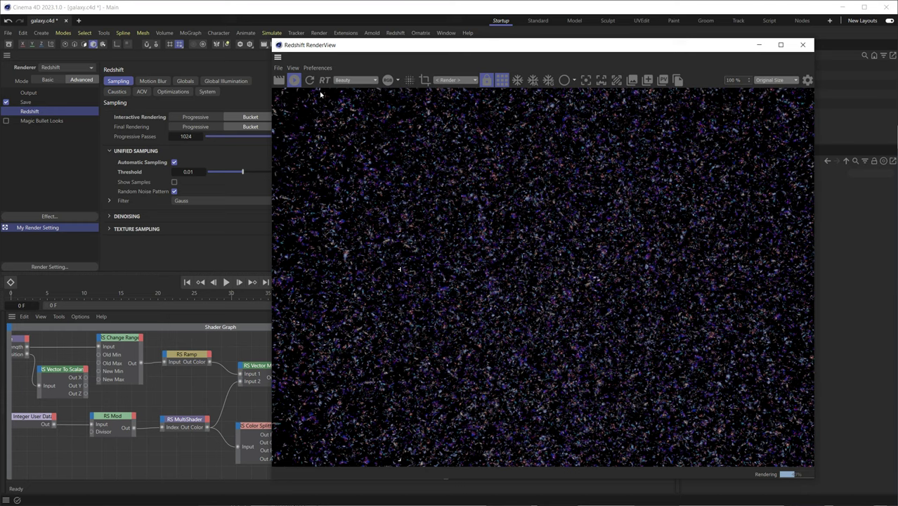
click(294, 80)
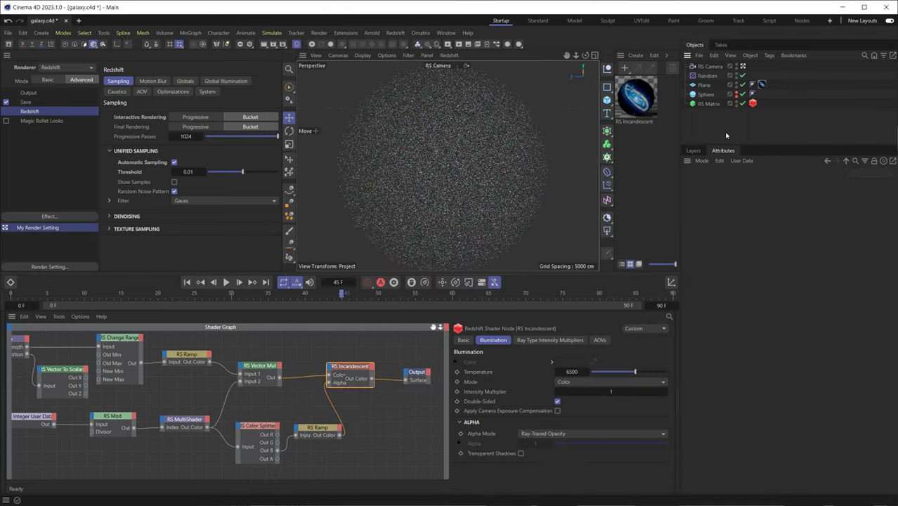
Save galaxy.c4d and minimize Cinema 4D
key(ctrl+s)
click(8, 32)
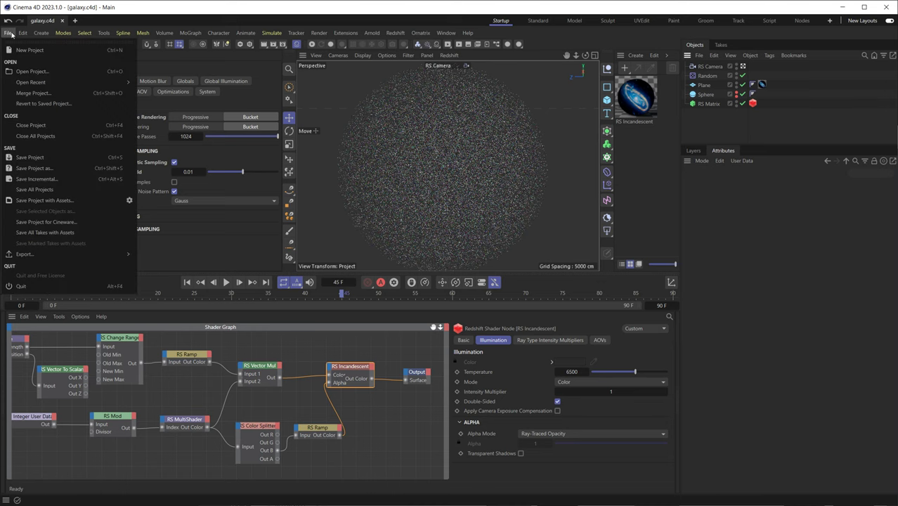
click(643, 208)
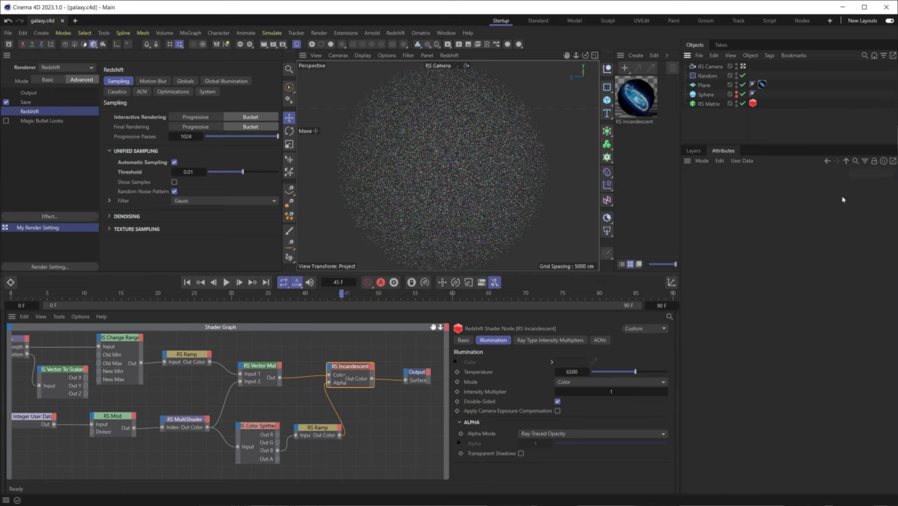
click(842, 7)
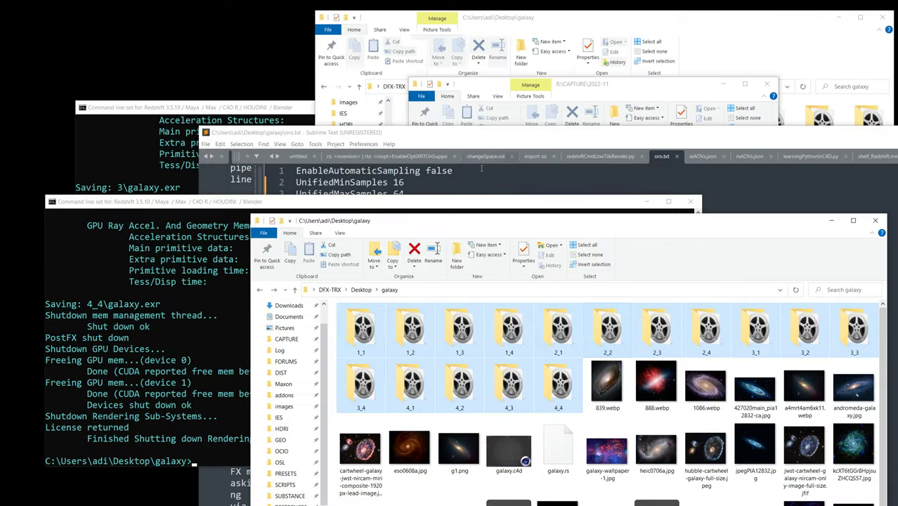
Delete the tile folders 1_1 to 4_4 and bring the galaxy folder back to the front
drag(559, 226, 486, 218)
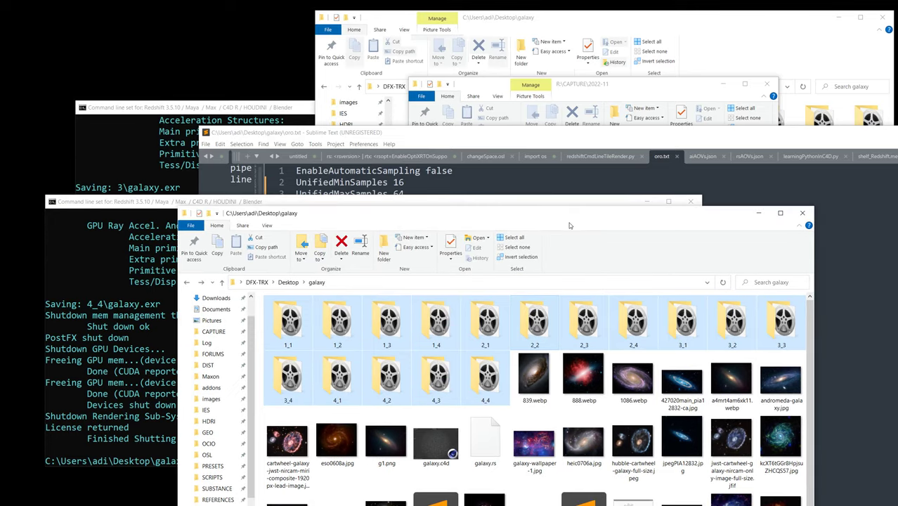
key(Delete)
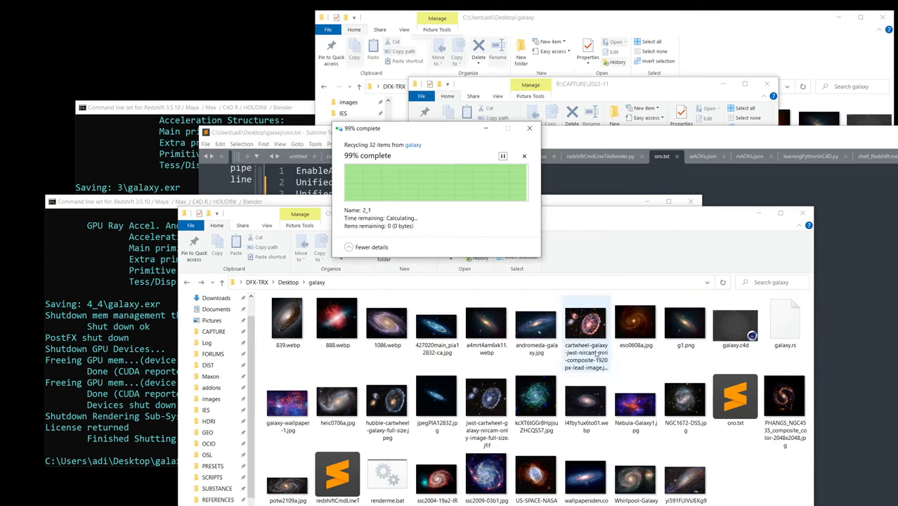
click(593, 138)
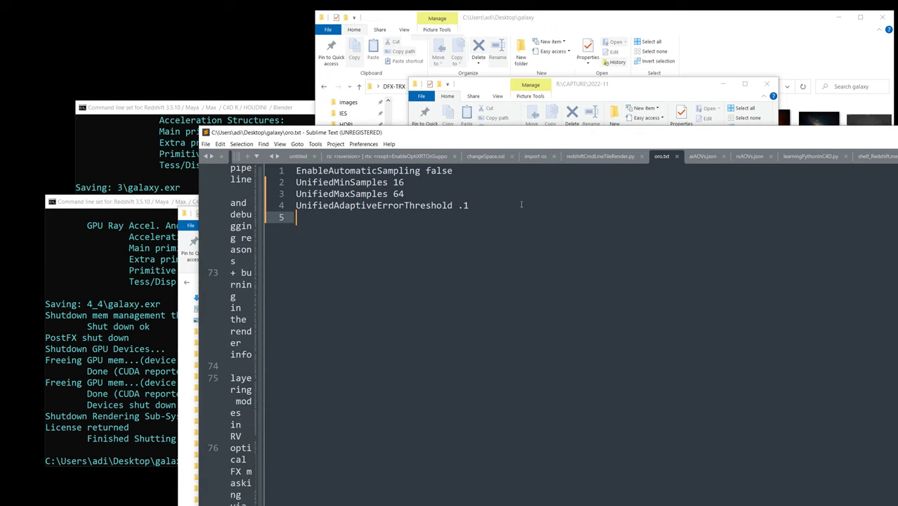
click(615, 87)
drag(614, 87, 581, 84)
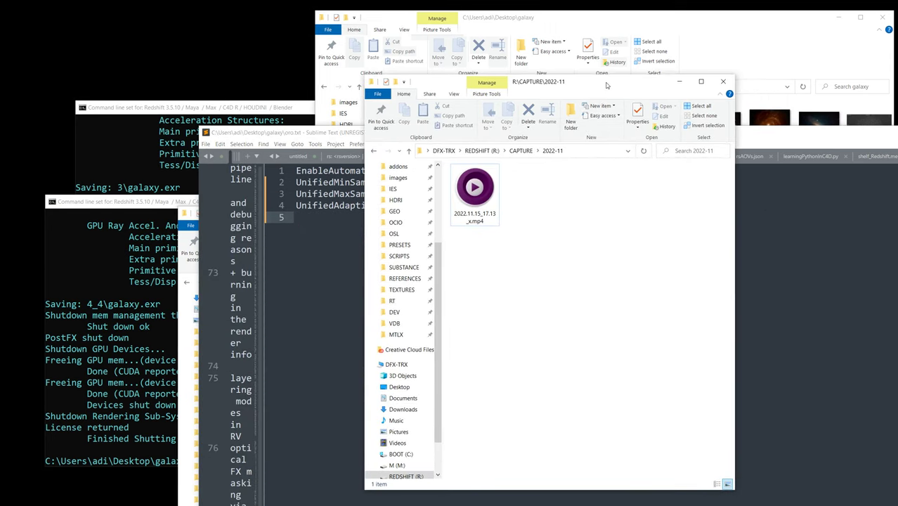
click(704, 47)
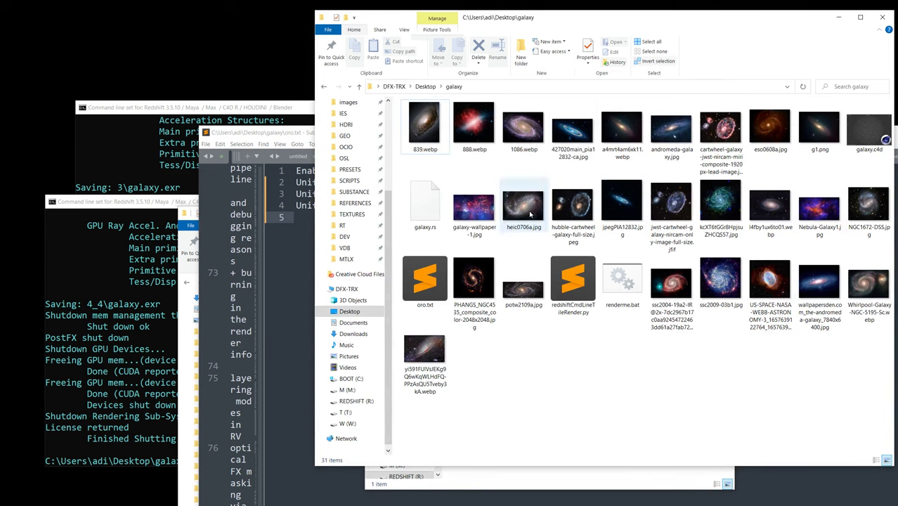
Review the old 16-tile renderme.bat in Notepad, close it, and open galaxy.c4d
right_click(615, 280)
click(578, 303)
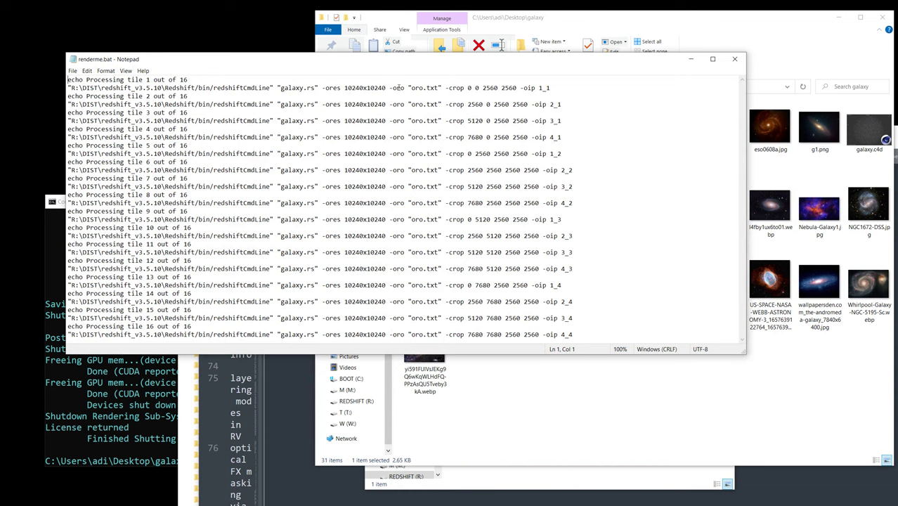
click(735, 60)
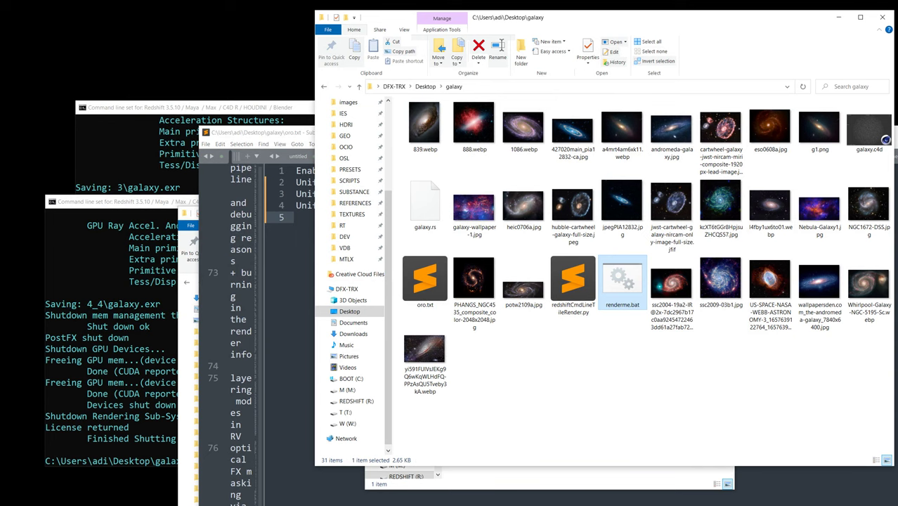
double_click(884, 139)
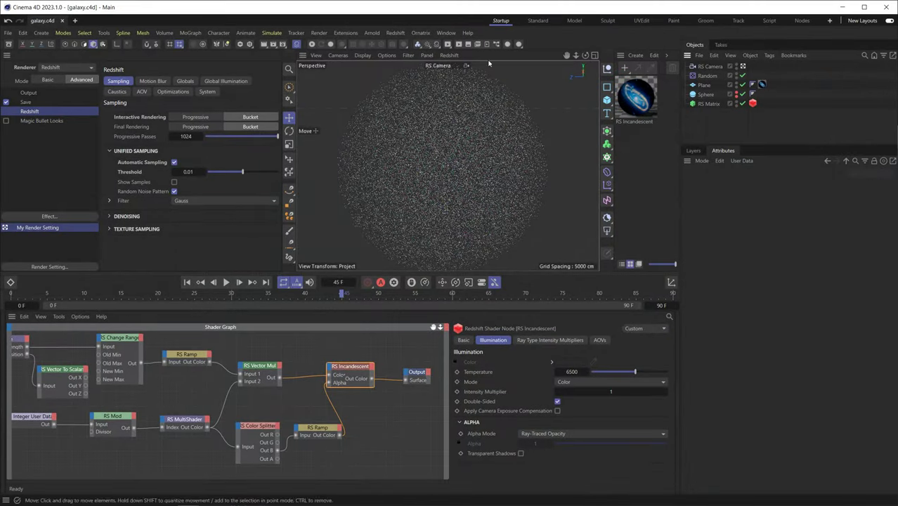
Open the Console and clear its old output
click(446, 33)
mouse_move(393, 33)
mouse_move(345, 33)
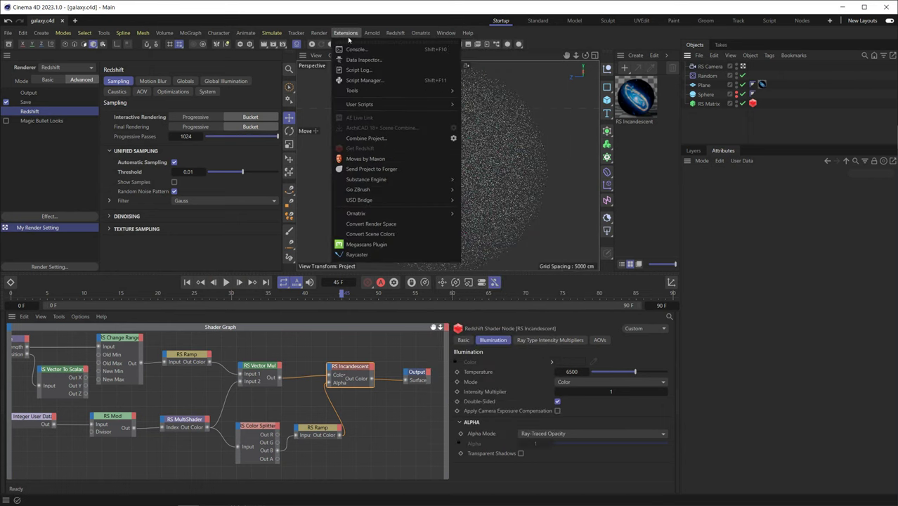
click(372, 57)
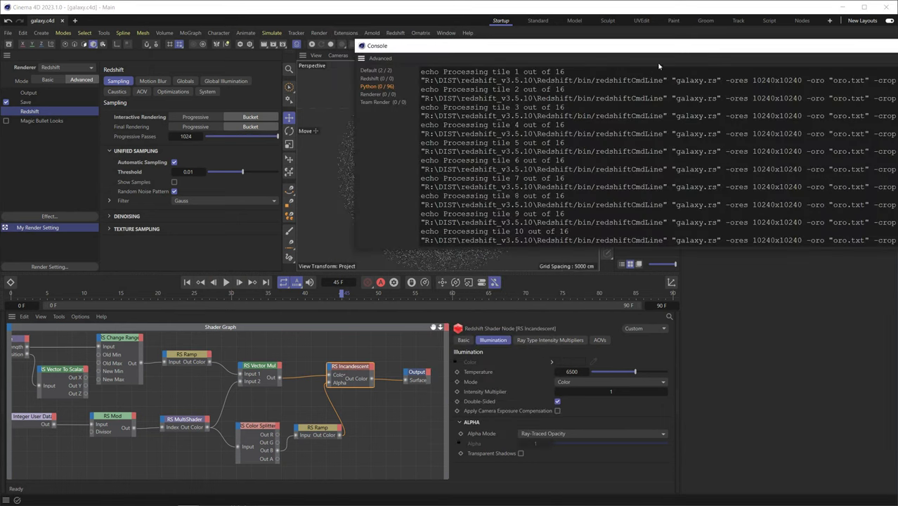
drag(529, 50, 196, 251)
click(865, 260)
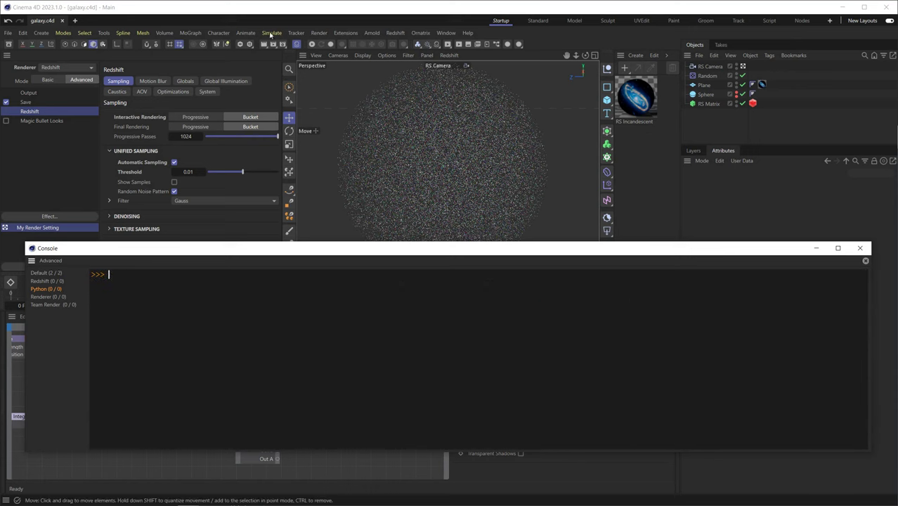
In the Script Manager, change line 18's resolution to 20480 by 20480
click(320, 34)
mouse_move(345, 33)
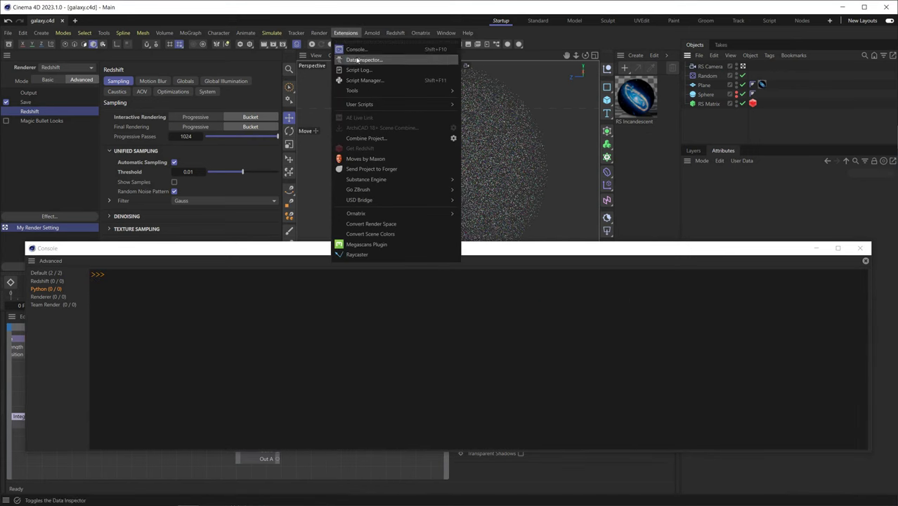
click(365, 84)
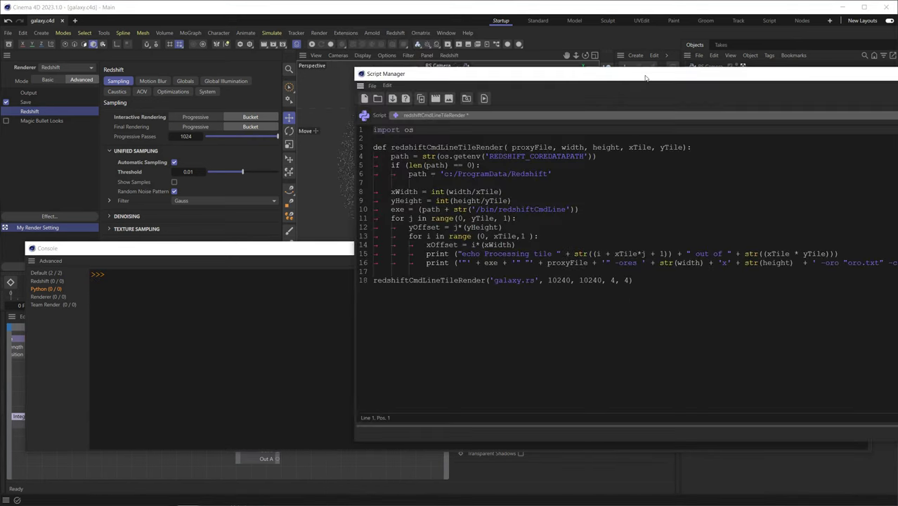
drag(625, 66, 280, 30)
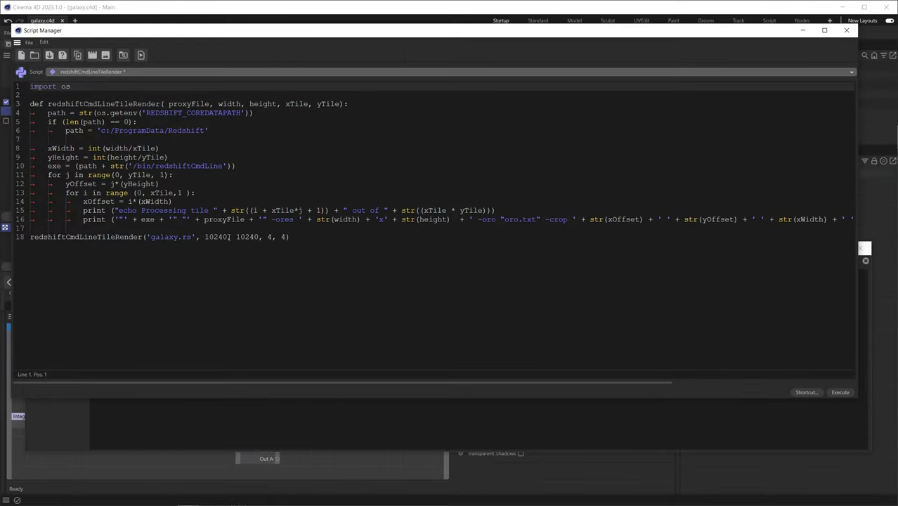
drag(227, 238, 206, 243)
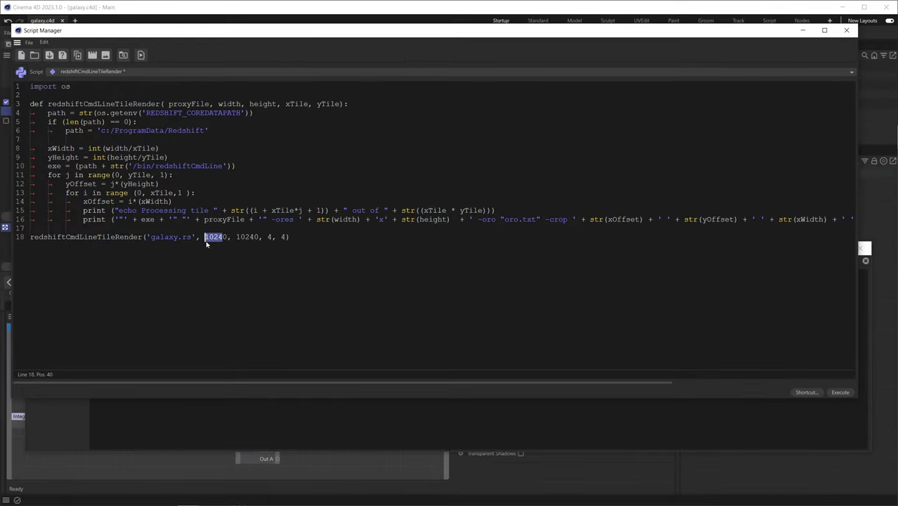
text(20480)
key(Right)
key(Right)
key(Delete)
key(Delete)
key(Delete)
key(Delete)
text(2048)
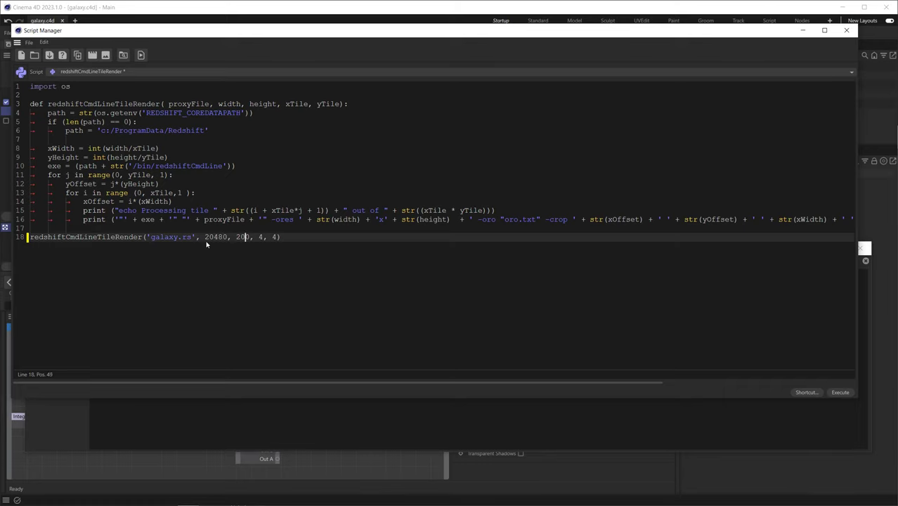
Set the tile counts to 10 and 10, and execute the script
double_click(271, 237)
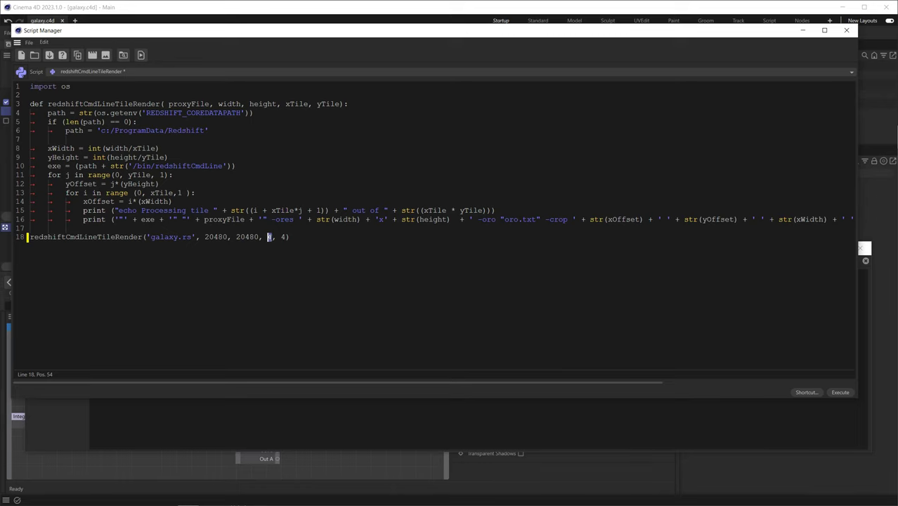
text(10)
key(Right)
key(Right)
text(10)
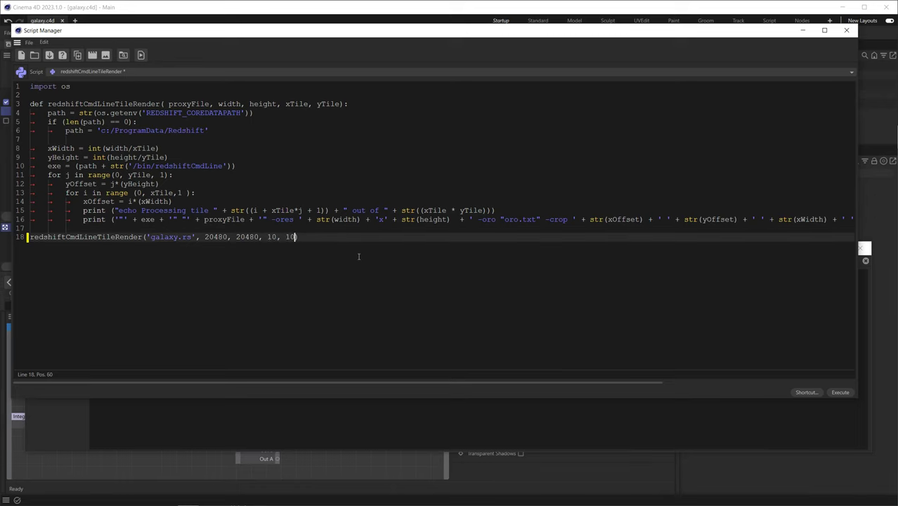
click(840, 392)
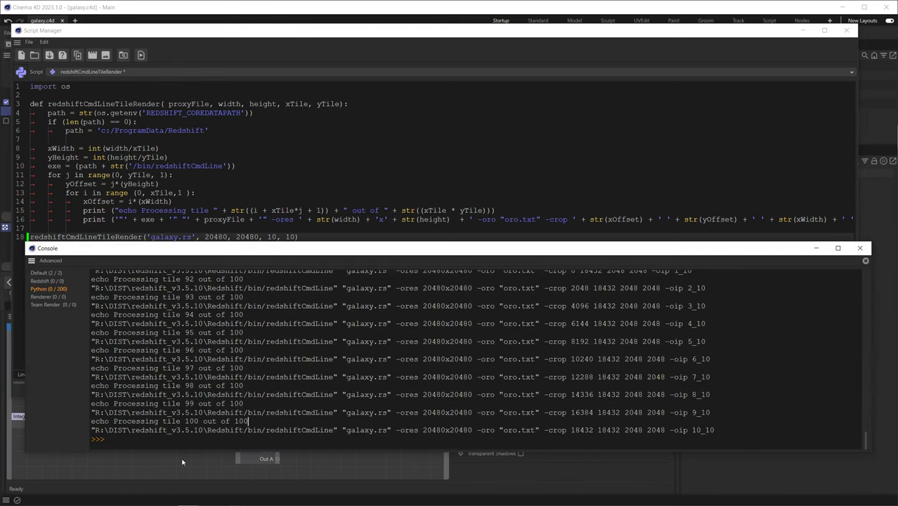
Copy the 100 generated tile commands into renderme.bat, replacing its old contents, and save
drag(720, 425, 55, 172)
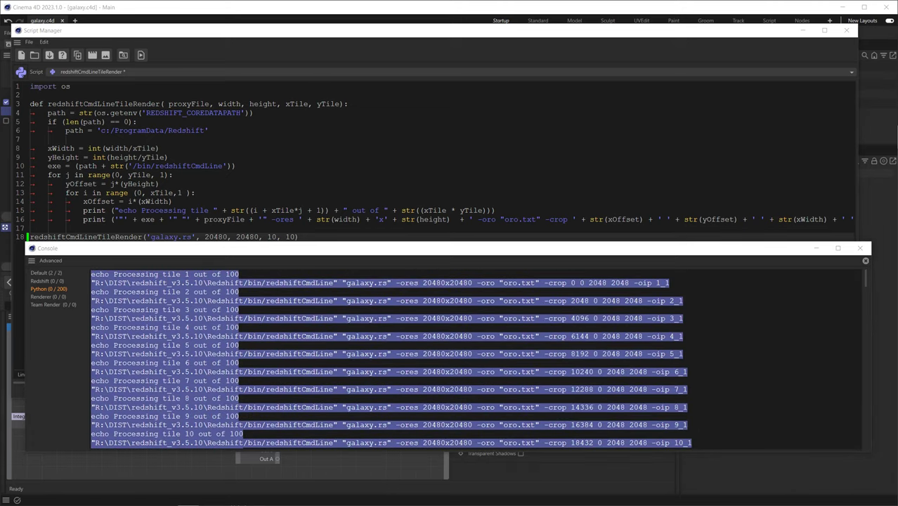
key(alt+Tab)
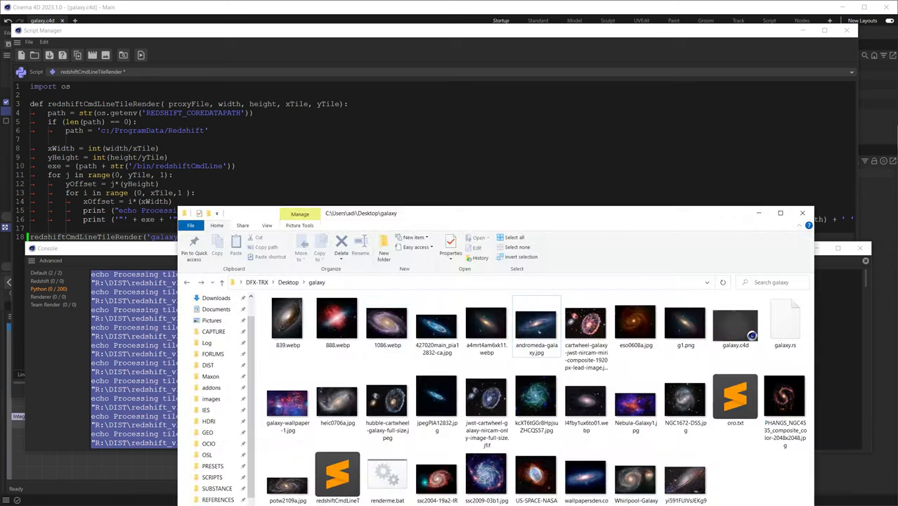
right_click(390, 482)
click(360, 284)
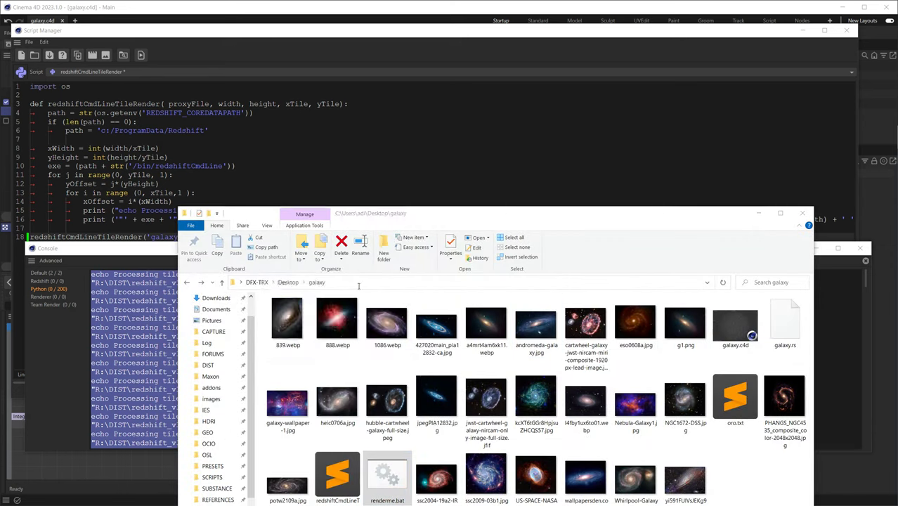
key(ctrl+a)
key(Delete)
key(ctrl+v)
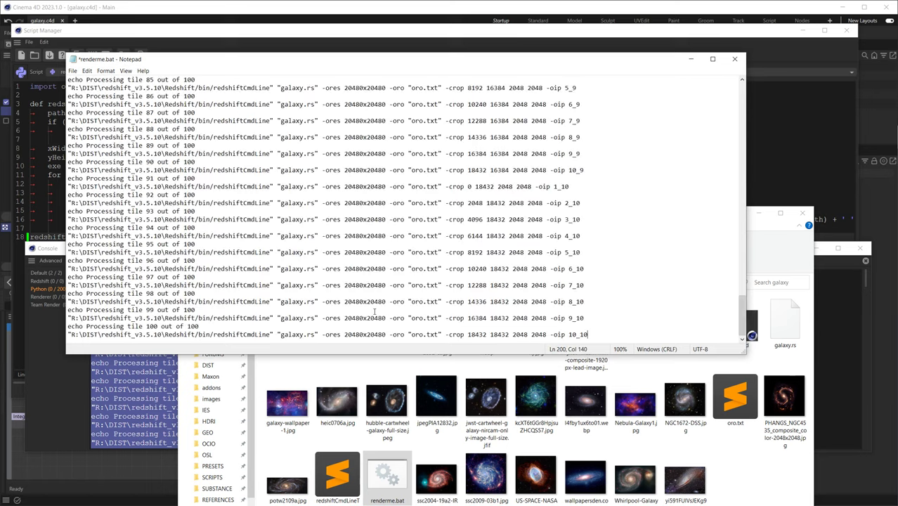
click(734, 59)
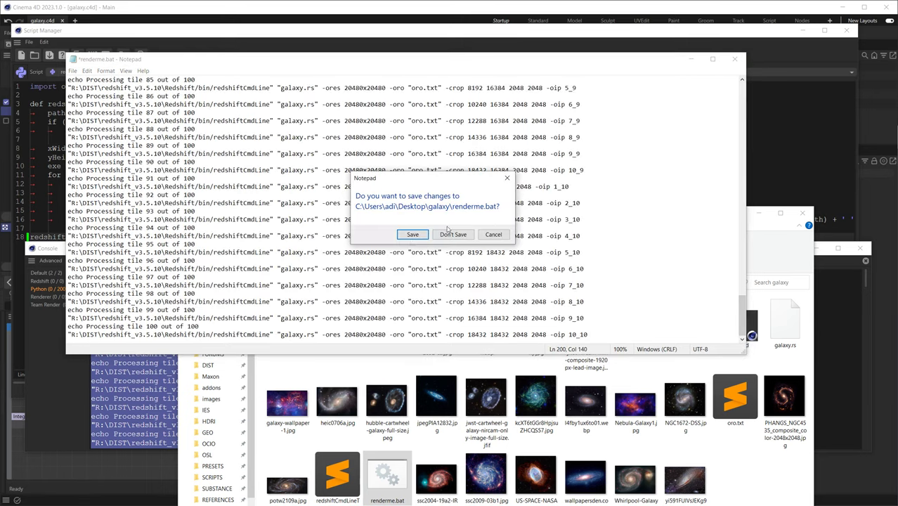
click(411, 232)
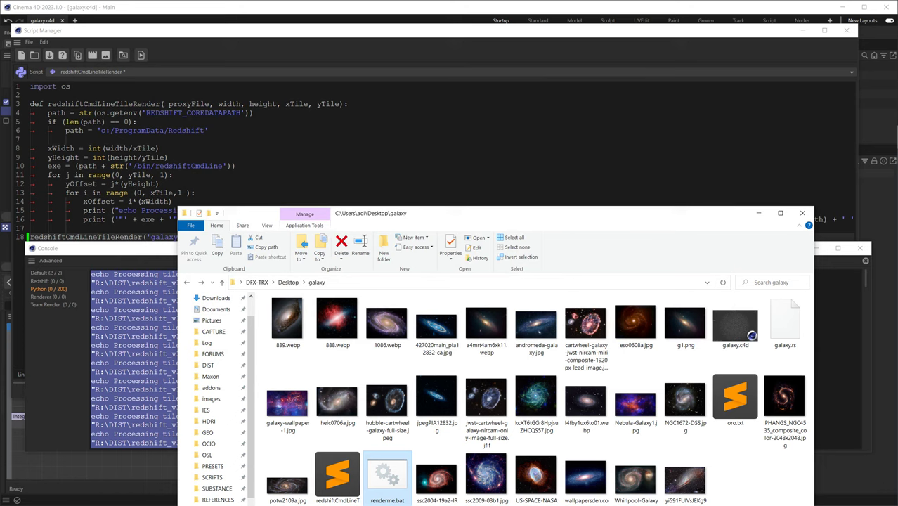
Rerun renderme.bat to start the 100-tile 20480x20480 render, with the galaxy folder visible beside it
key(Return)
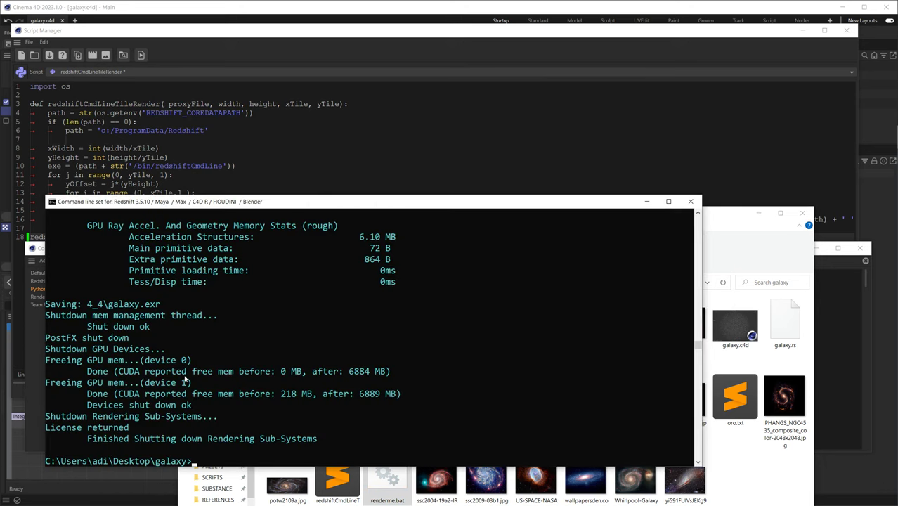
key(Up)
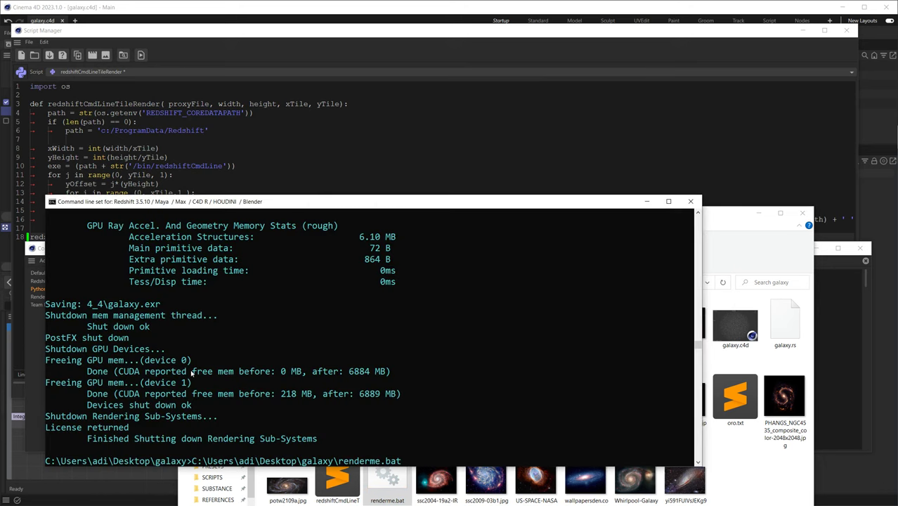
key(Return)
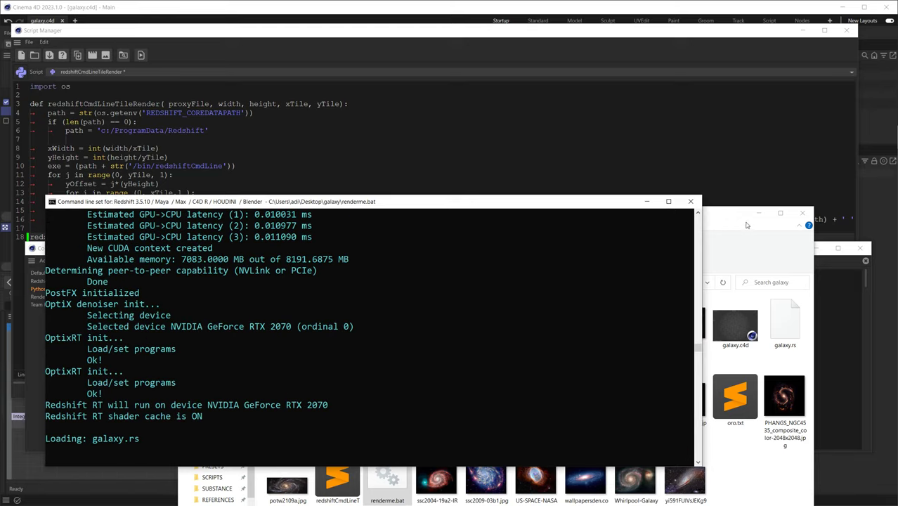
drag(737, 216, 817, 33)
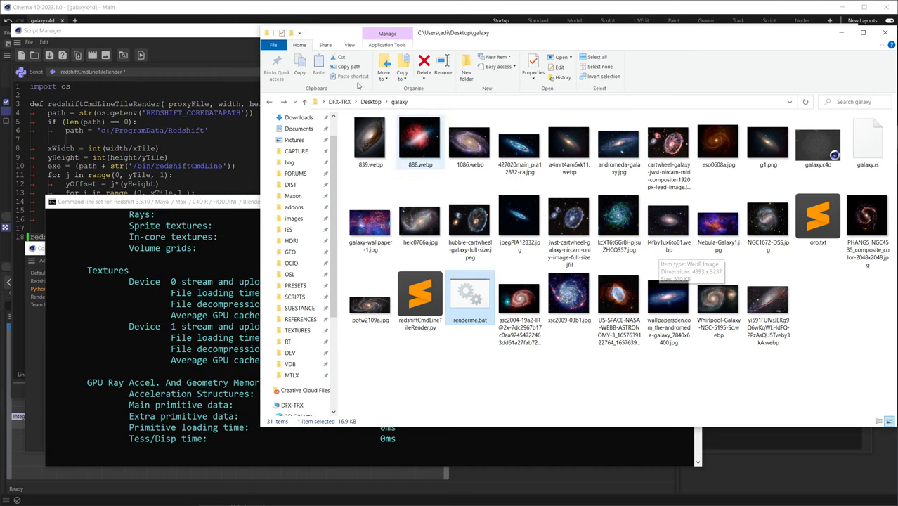
click(523, 387)
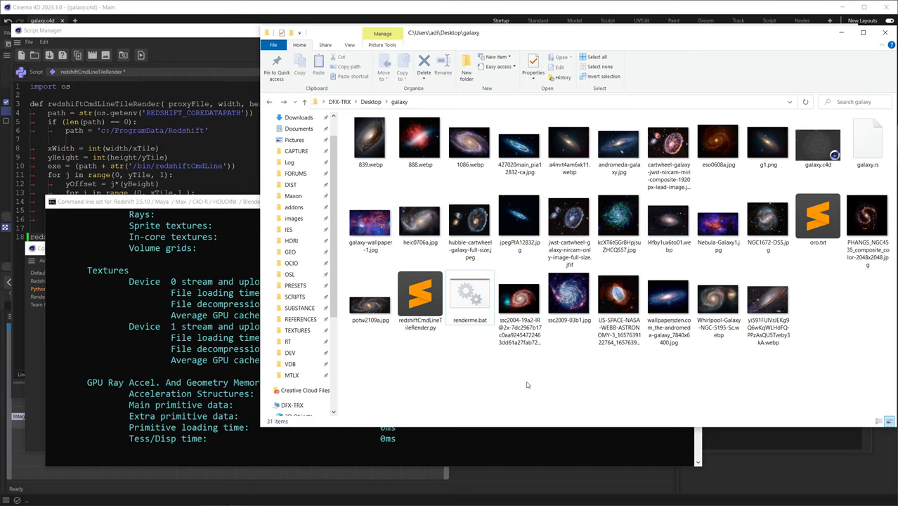